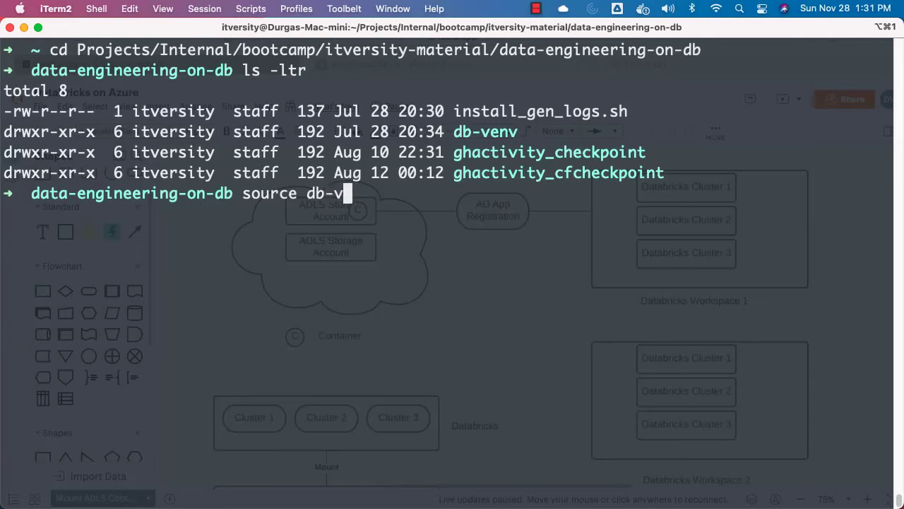
# - Activate the db-venv Python virtual environment by running source db-venv/bin/activate
pyautogui.write('/vin')
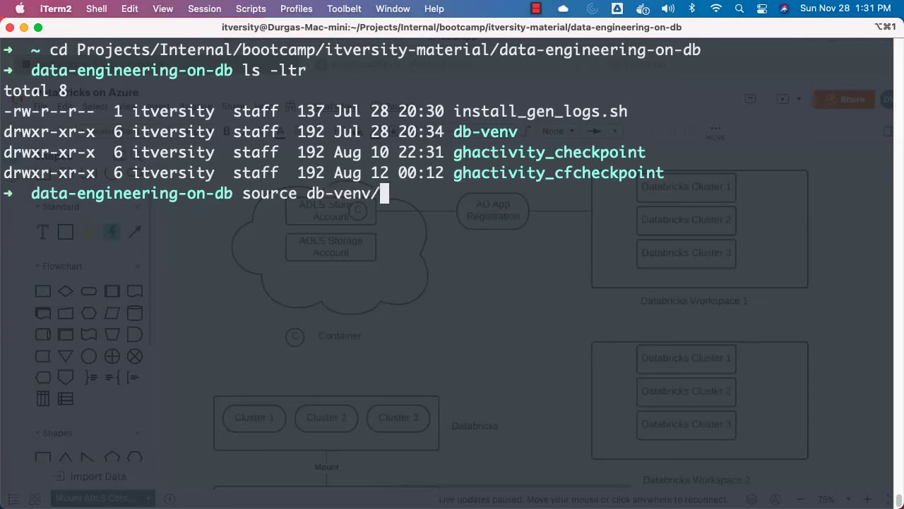
pyautogui.press('BackSpace')
pyautogui.press('BackSpace')
pyautogui.press('BackSpace')
pyautogui.write('bin/activate')
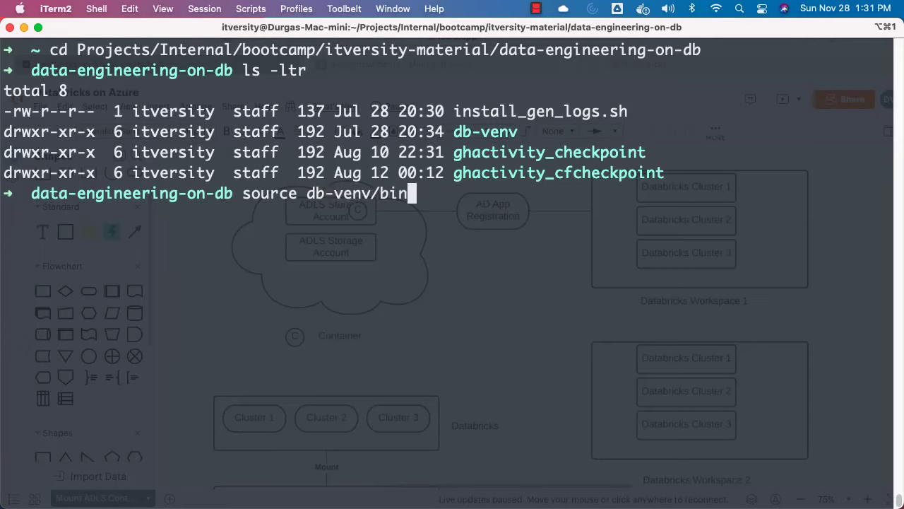
pyautogui.press('Return')
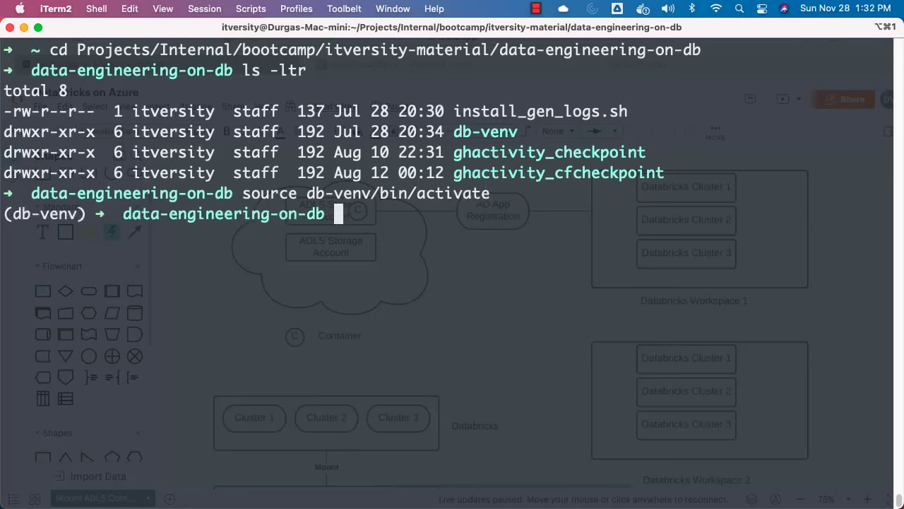
# - Filter the pip package list for databricks and print the Databricks CLI version with databricks -v
pyautogui.write('pip list|g')
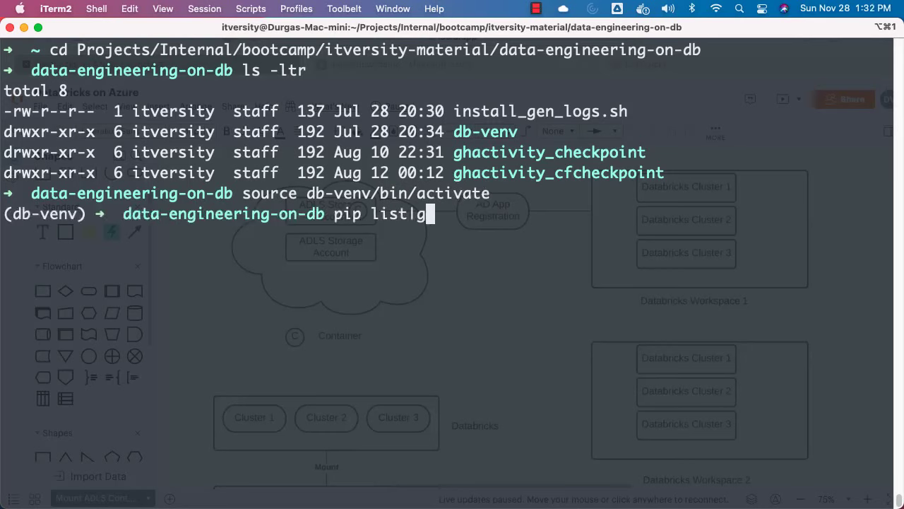
pyautogui.write('rep da')
pyautogui.write('tabricks')
pyautogui.press('Return')
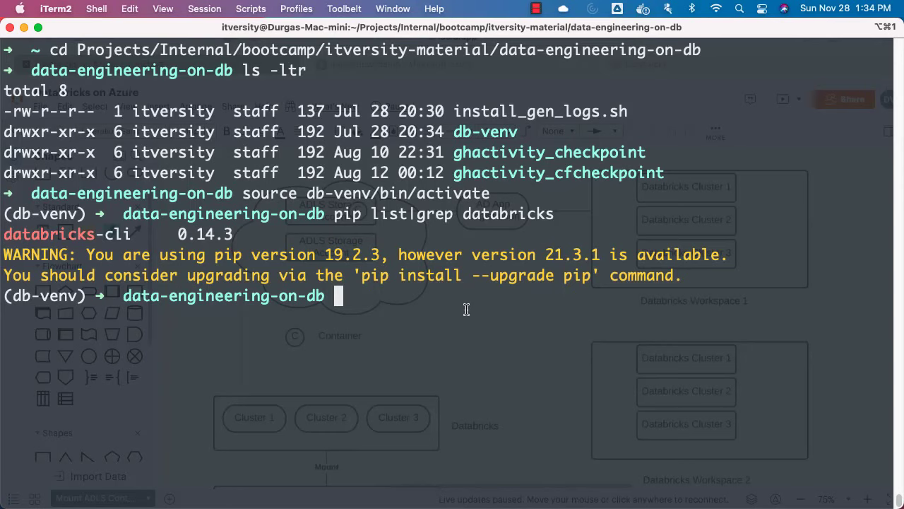
pyautogui.write('databricks -')
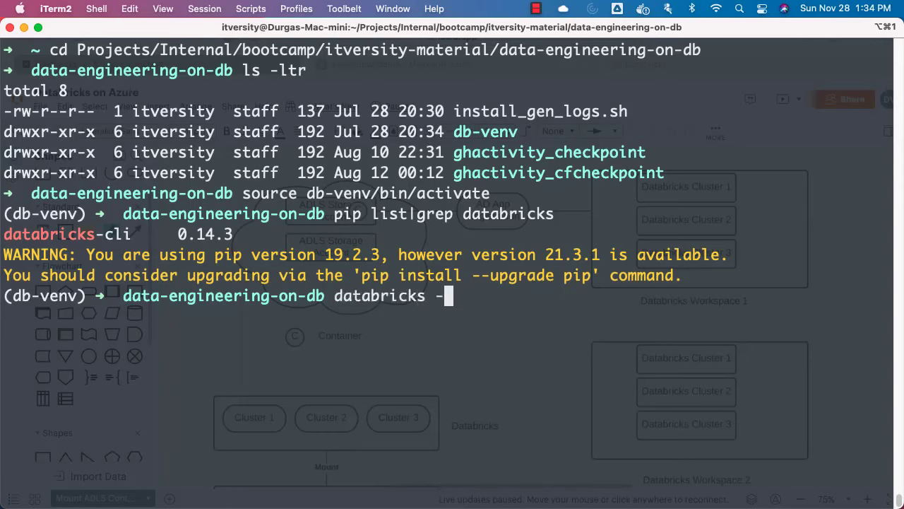
pyautogui.write('v')
pyautogui.press('Return')
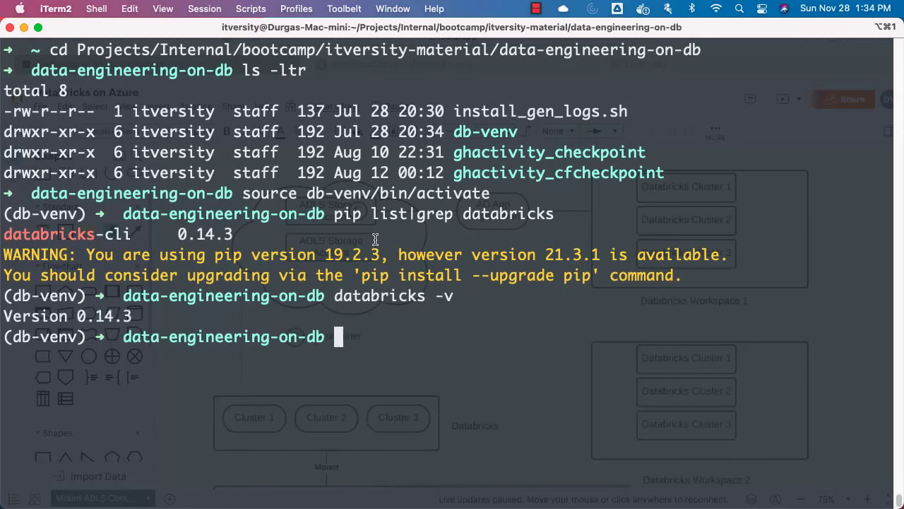
# - Install the databricks-cli package with pip and run databricks -v again to check the version
pyautogui.write('pip install ')
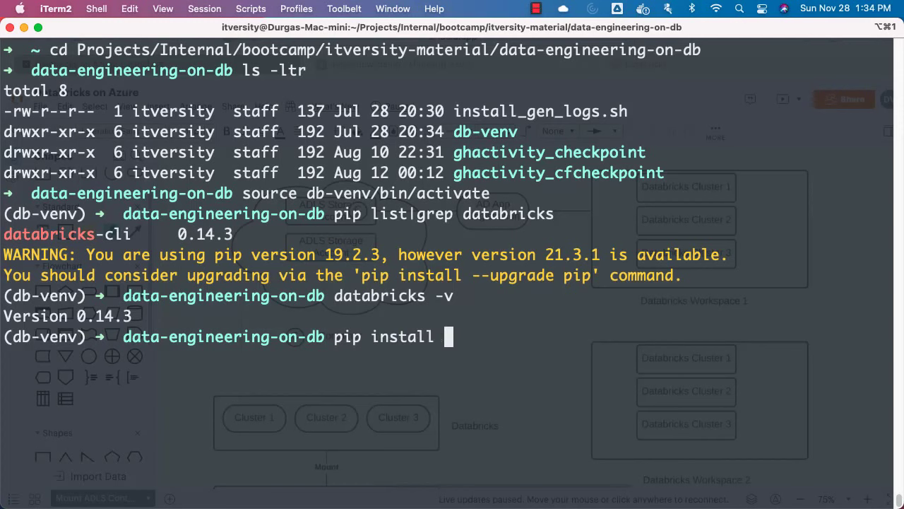
pyautogui.write('databricks')
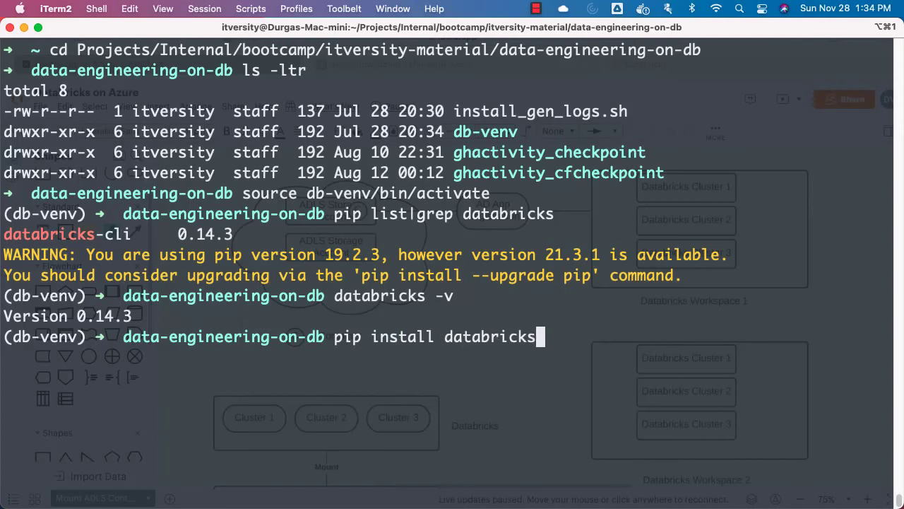
pyautogui.write('-cli')
pyautogui.press('Return')
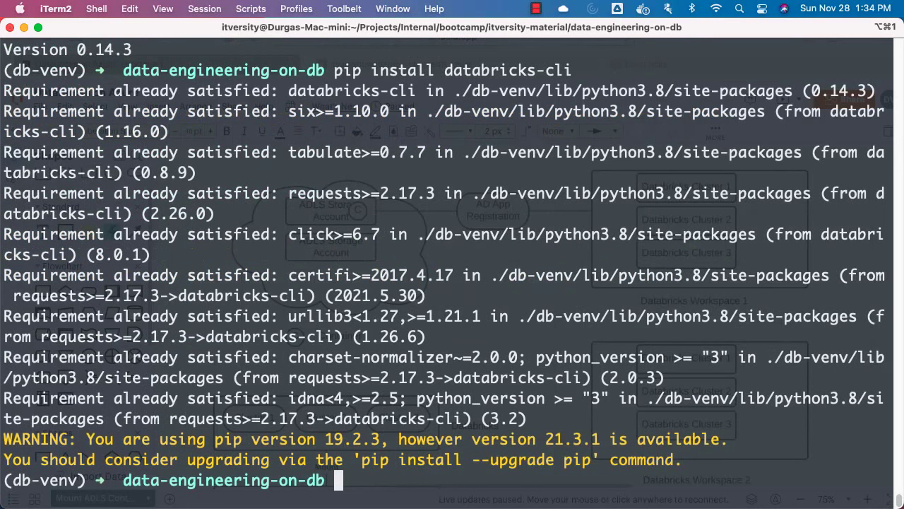
pyautogui.press('Up')
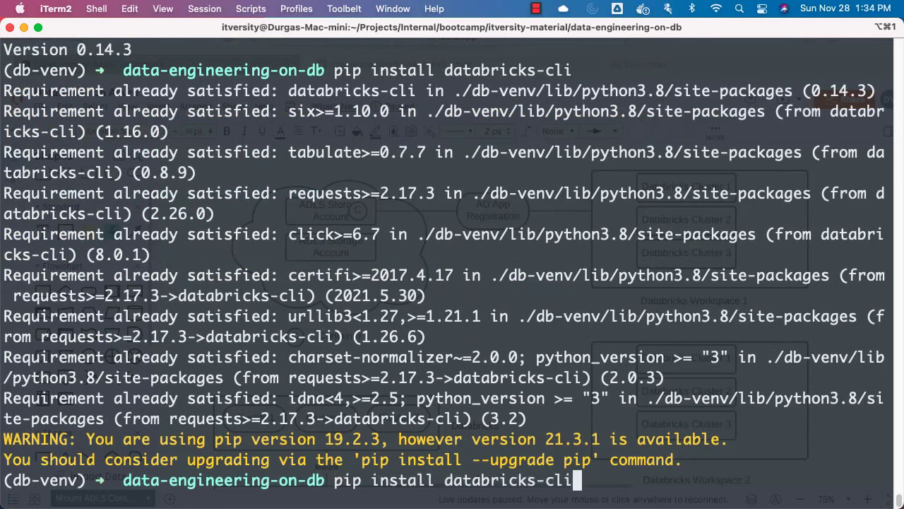
pyautogui.press('Up')
pyautogui.press('Return')
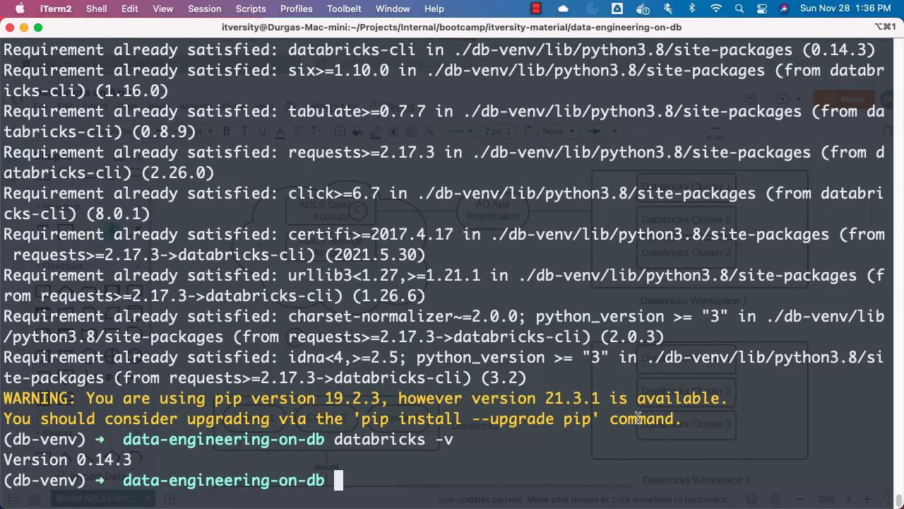
# - Switch to Safari and open the User Settings page of the Databricks workspace
pyautogui.press('super+Tab')
pyautogui.press('super+Tab')
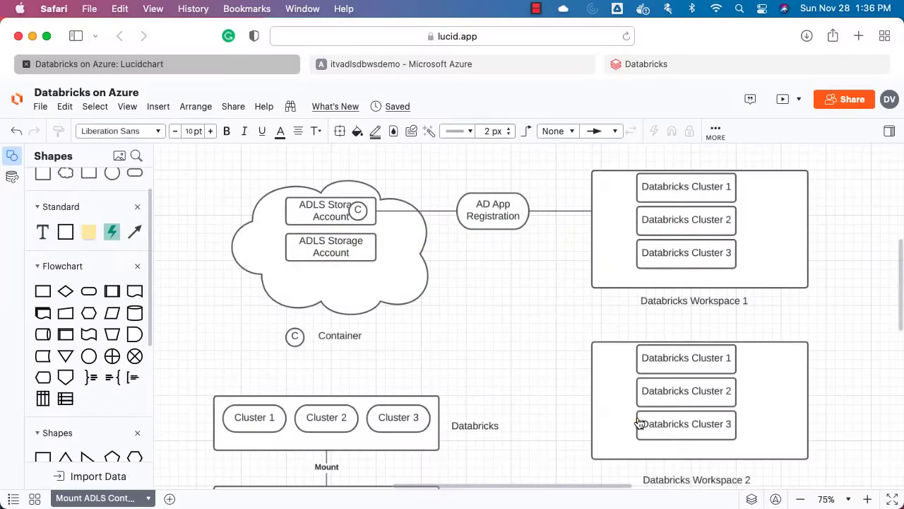
pyautogui.click(697, 64)
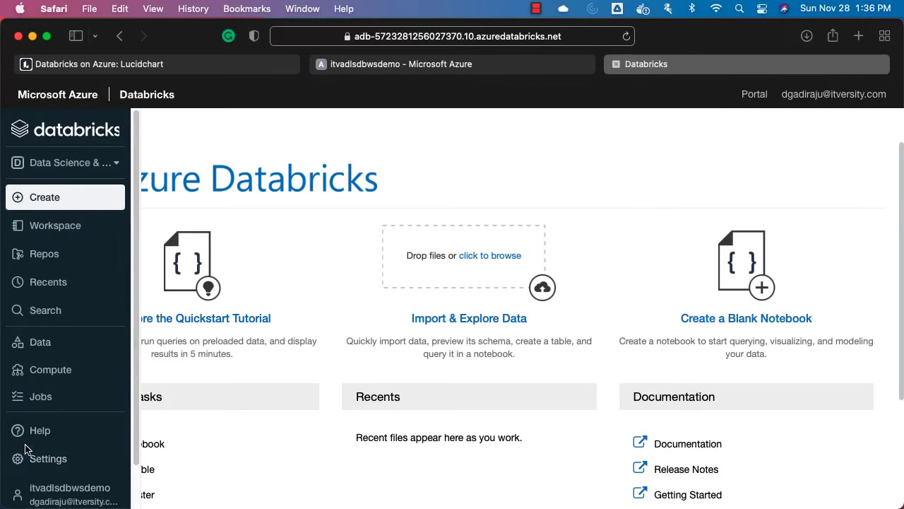
pyautogui.click(41, 461)
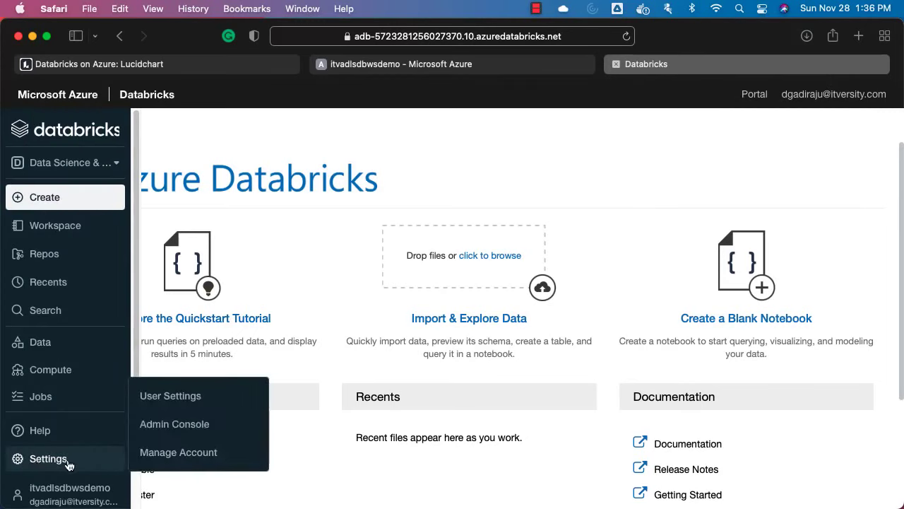
pyautogui.click(178, 398)
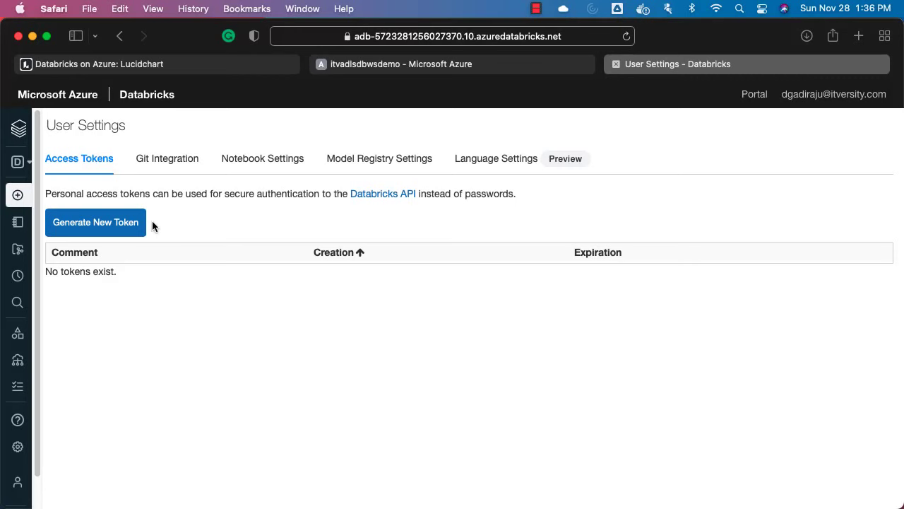
pyautogui.press('super+Tab')
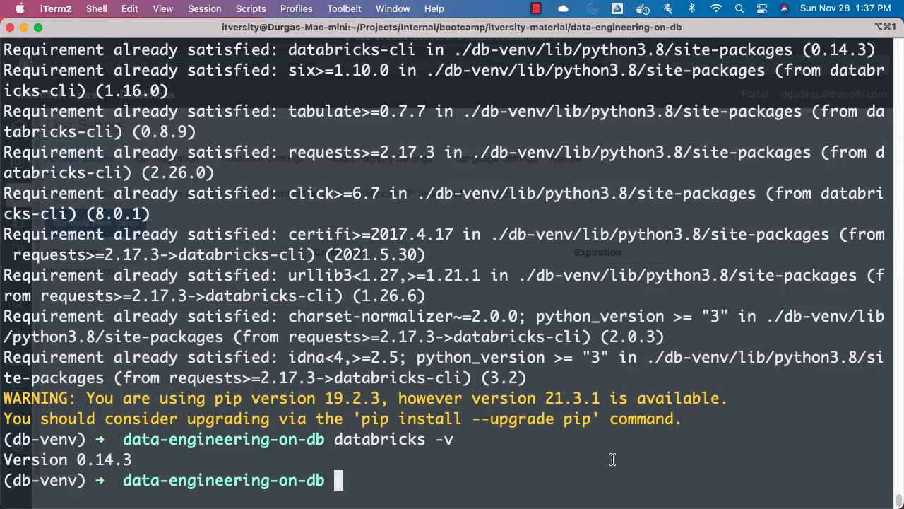
pyautogui.press('cmd+Tab')
pyautogui.press('super+Tab')
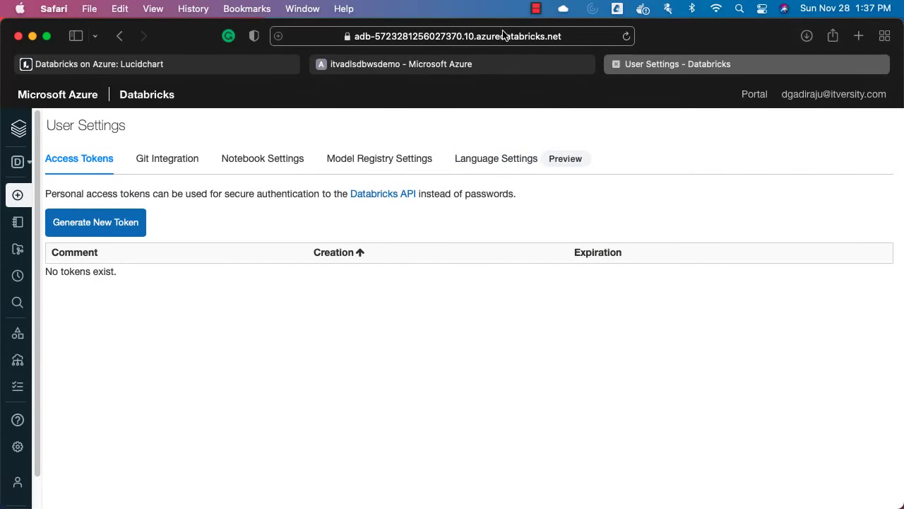
# - Copy the Databricks workspace's base URL from the browser and create a new note in the Memo app
pyautogui.click(531, 36)
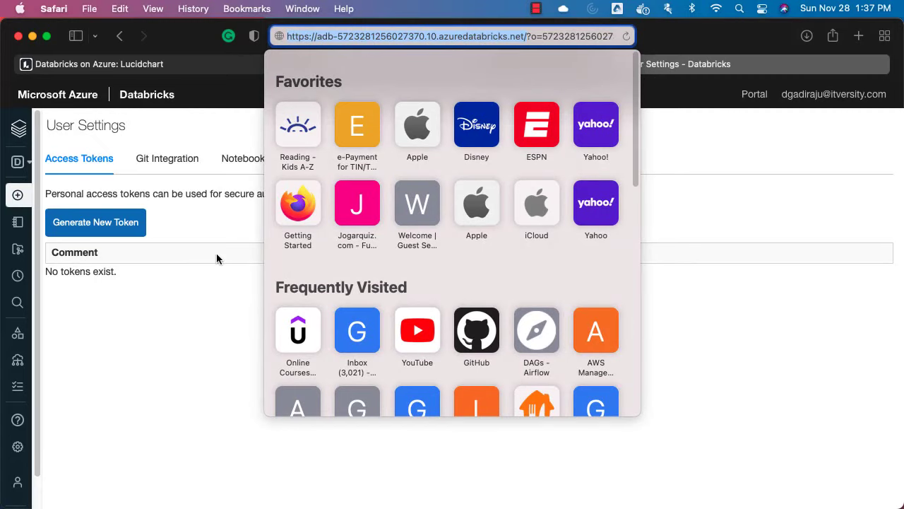
pyautogui.click(165, 323)
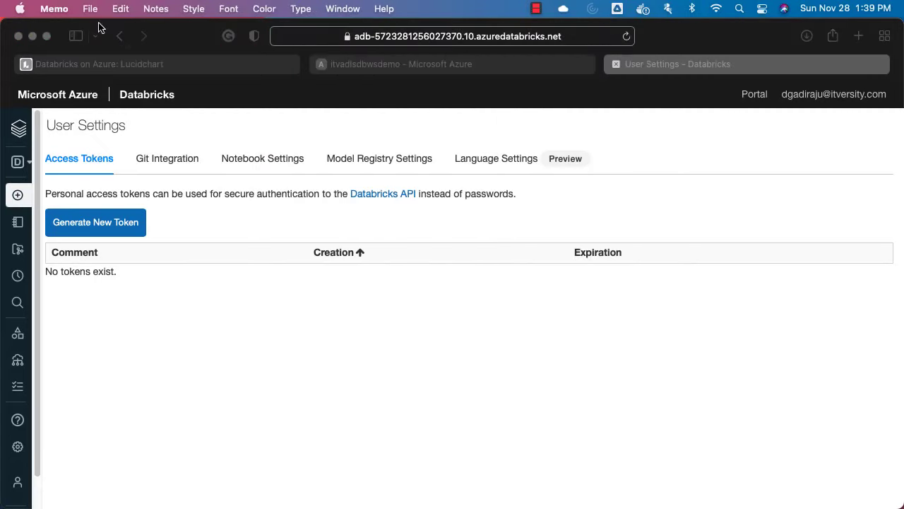
pyautogui.click(89, 10)
pyautogui.click(91, 29)
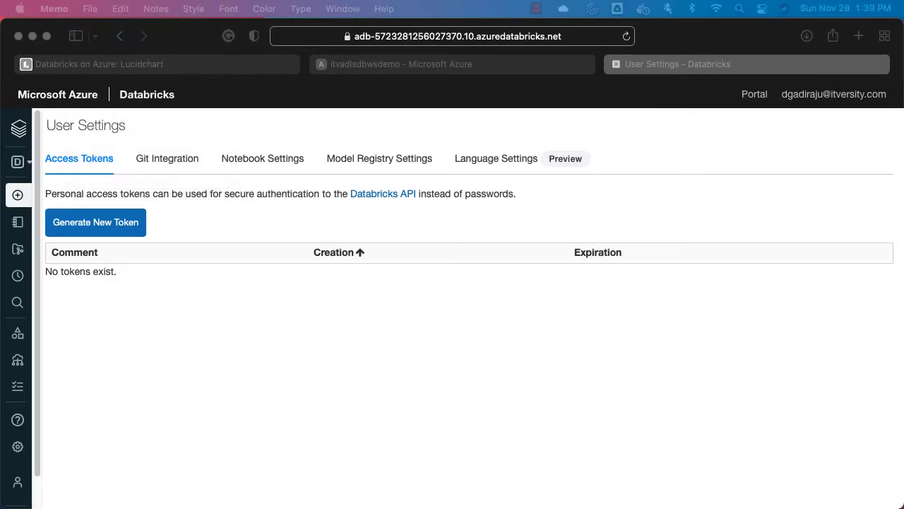
pyautogui.moveTo(819, 282); pyautogui.dragTo(783, 145)
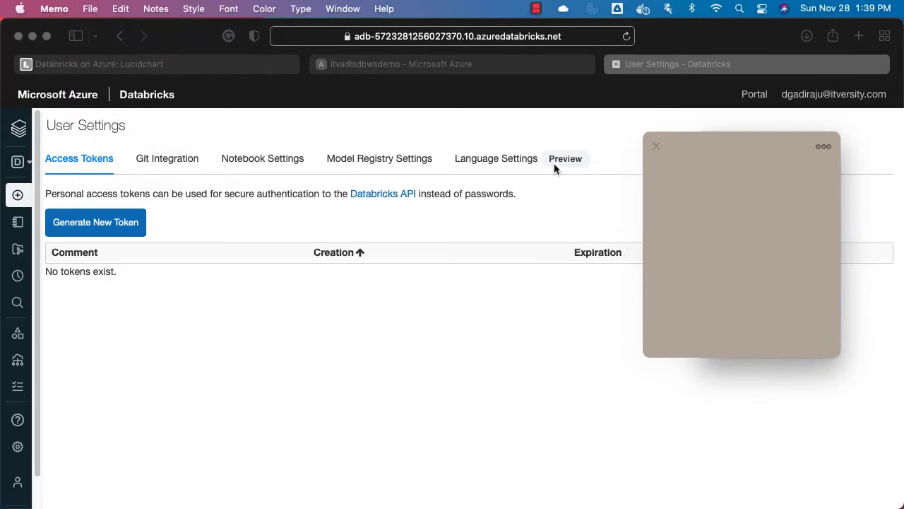
pyautogui.write('Host:')
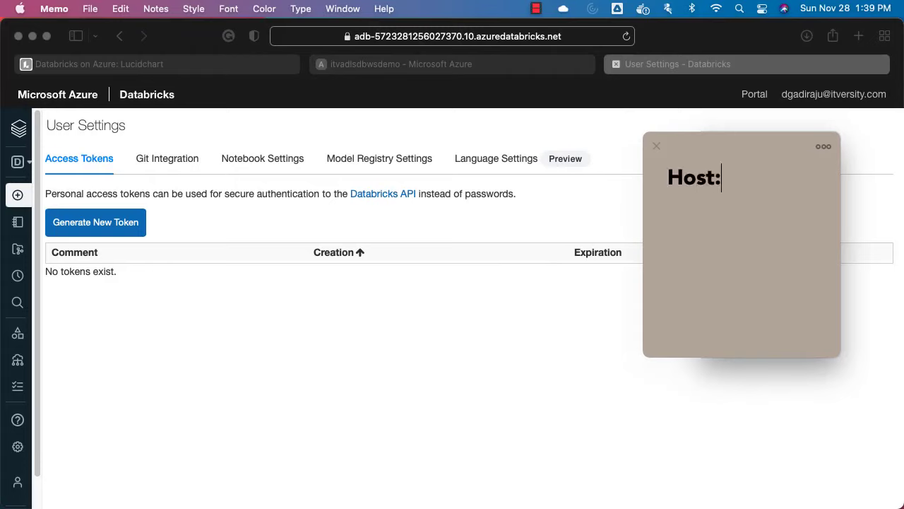
pyautogui.write('https://adb-5723281256027370.10.azuredatabricks.net/')
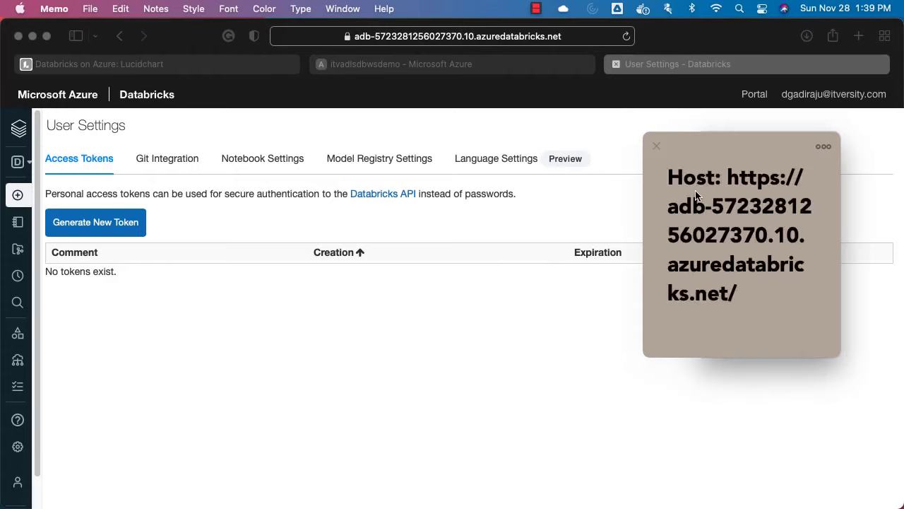
pyautogui.press('super+a')
pyautogui.press('super+c')
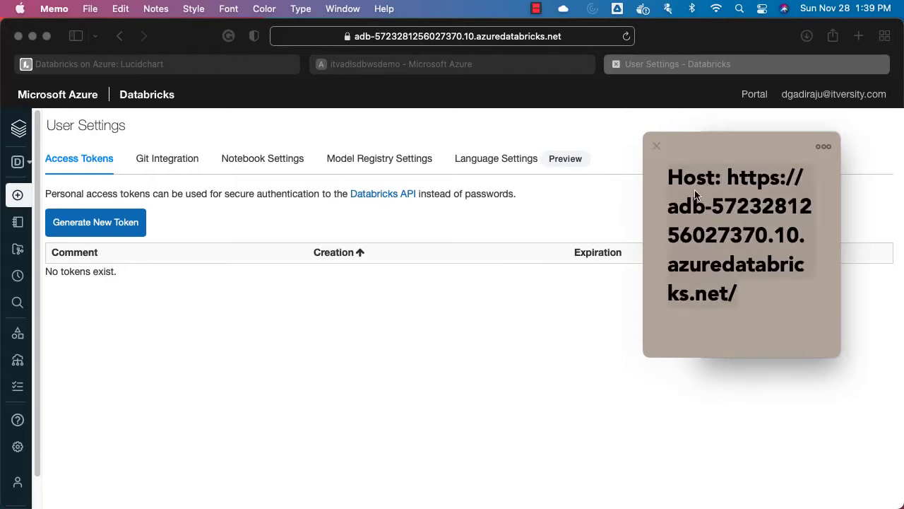
# - Title the note "Configure Databricks CLI" and widen it so the title fits on one line
pyautogui.write('Configuu')
pyautogui.press('BackSpace')
pyautogui.write('re D')
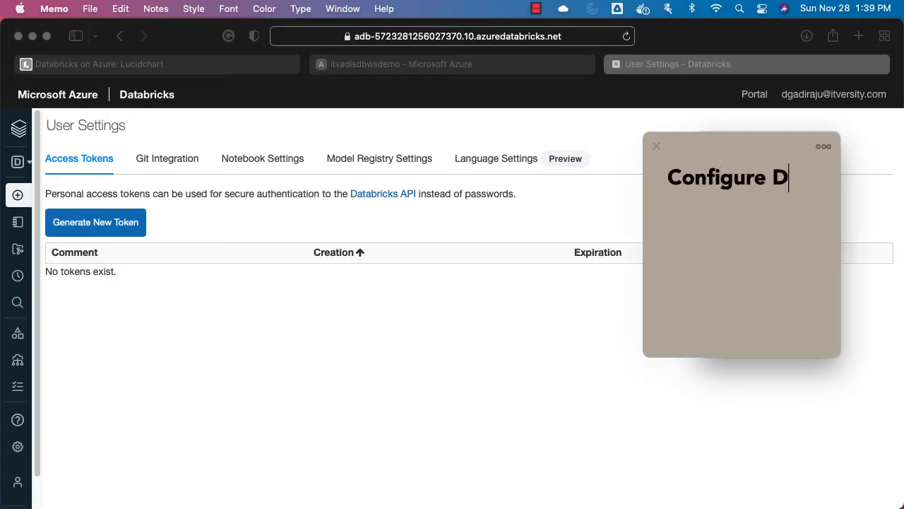
pyautogui.write('atabricks C')
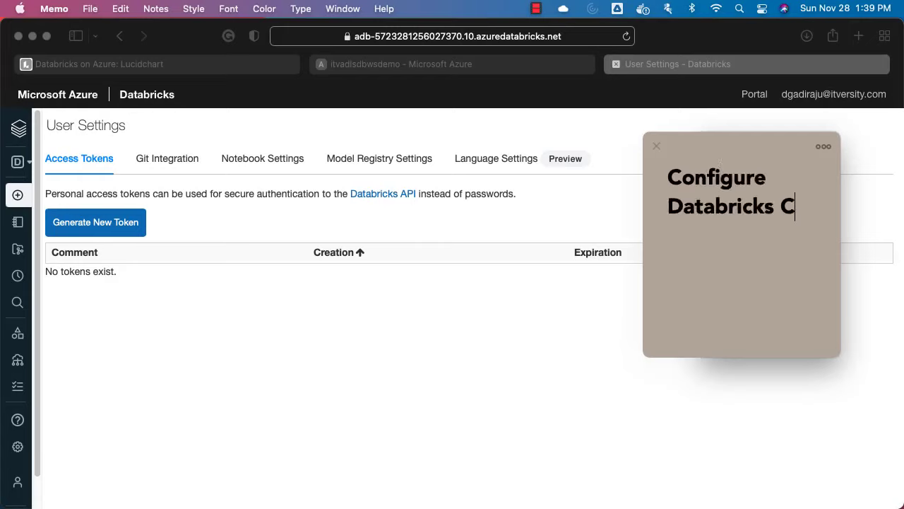
pyautogui.write('LI')
pyautogui.moveTo(643, 178); pyautogui.dragTo(519, 186)
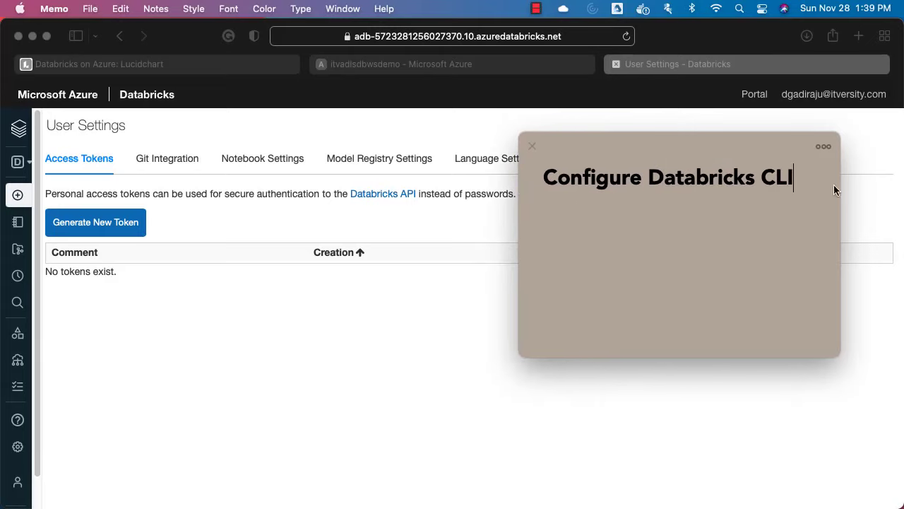
# - Add a "Host:" line with the copied workspace URL and a "Token:" line below the note's title
pyautogui.press('Return')
pyautogui.write('Host:')
pyautogui.press('super+v')
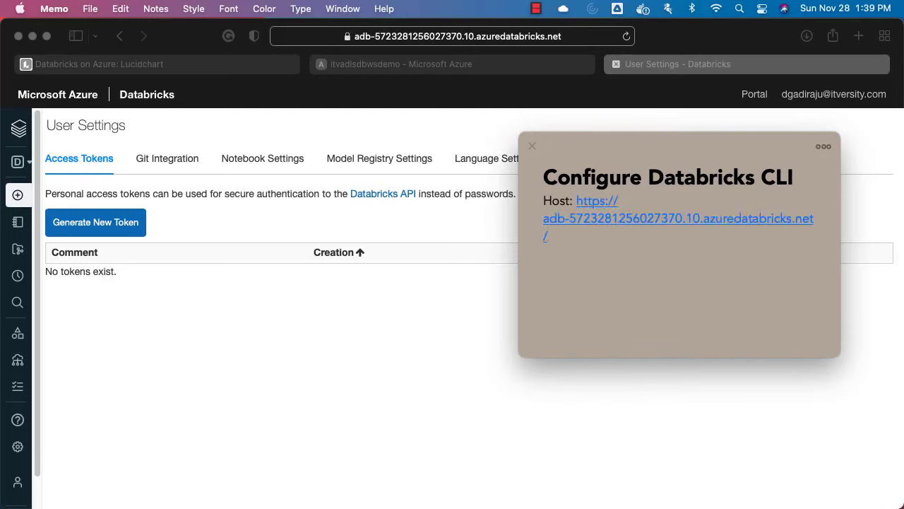
pyautogui.press('Return')
pyautogui.write('Token:')
# - Return to Safari and reopen the Databricks User Settings with the access tokens
pyautogui.click(102, 311)
pyautogui.moveTo(34, 461)
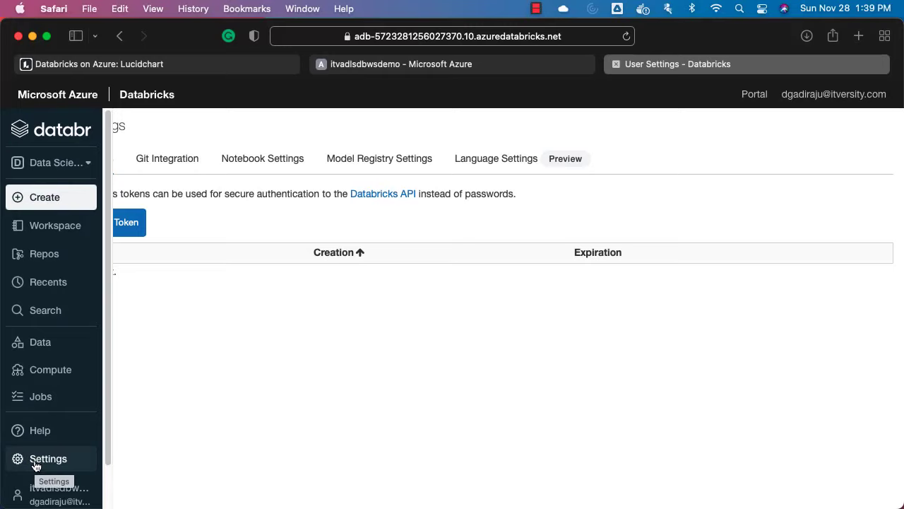
pyautogui.click(37, 466)
pyautogui.click(148, 397)
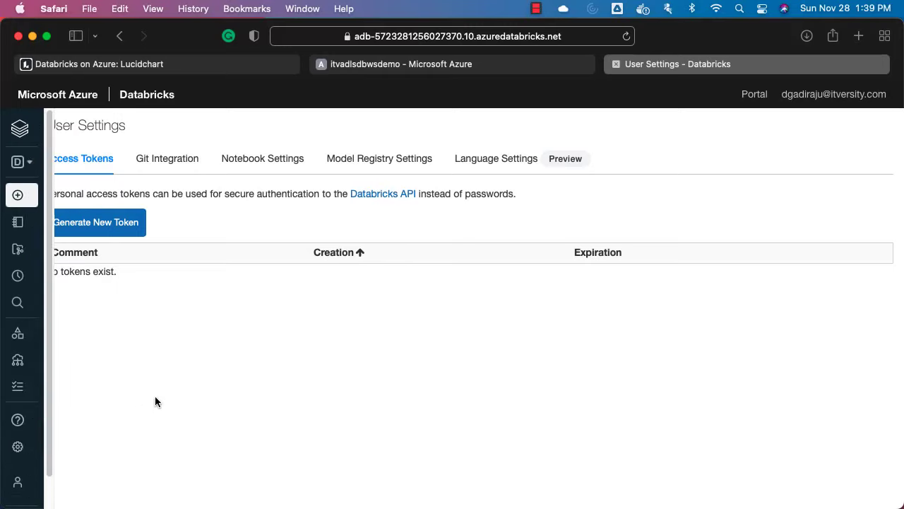
# - Generate a new personal access token with the comment itvadlsdbdemo and close the token dialog
pyautogui.click(112, 227)
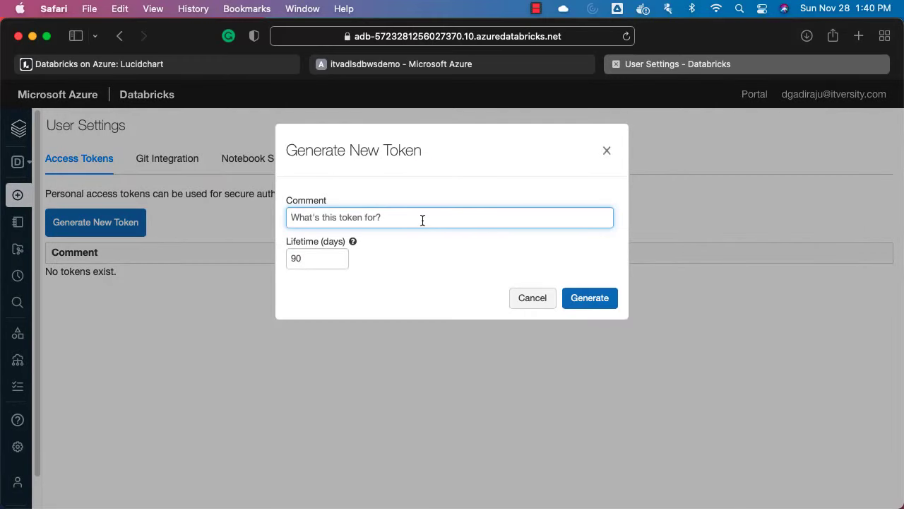
pyautogui.write('itvad')
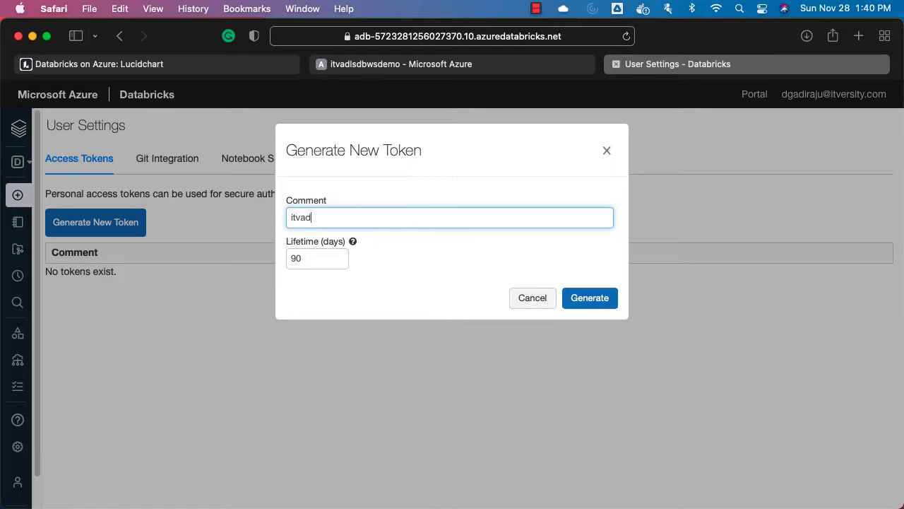
pyautogui.write('lsdbdemo')
pyautogui.click(604, 304)
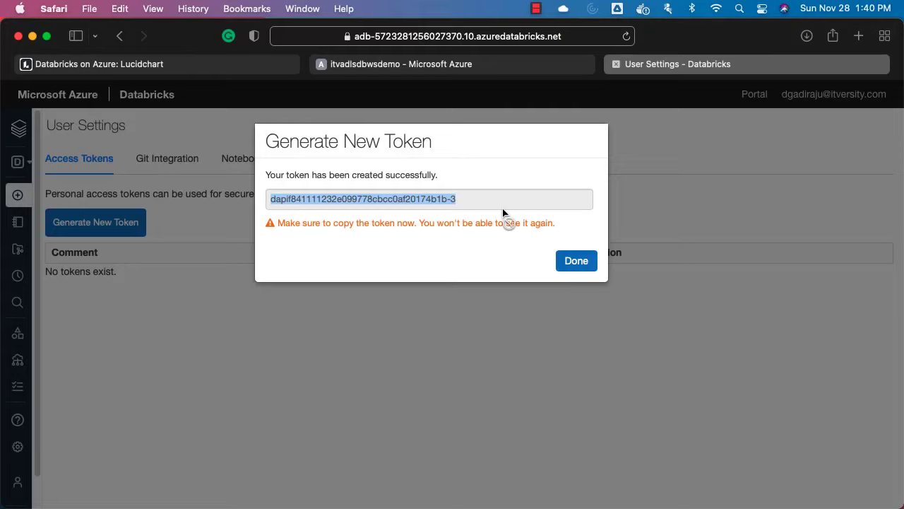
pyautogui.click(577, 264)
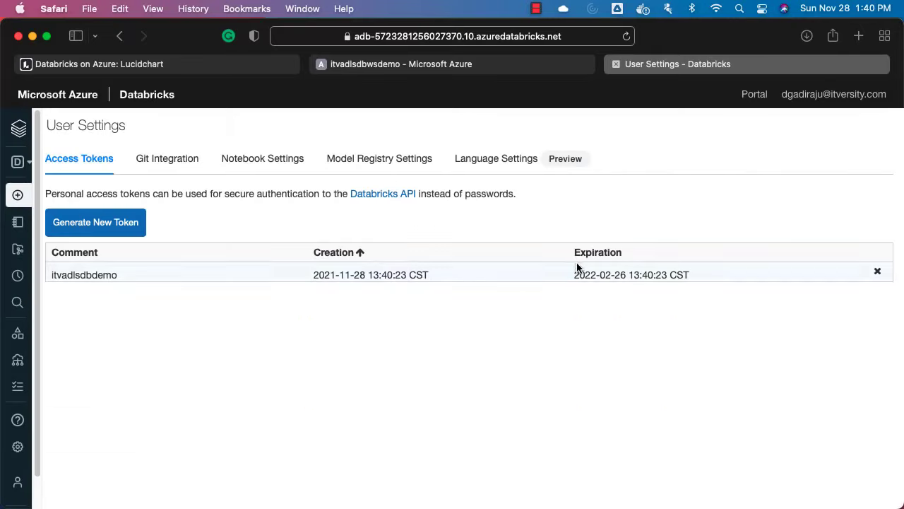
# - Paste the copied access token after "Token:" in the Memo note and pin the note on top of other windows
pyautogui.click(522, 490)
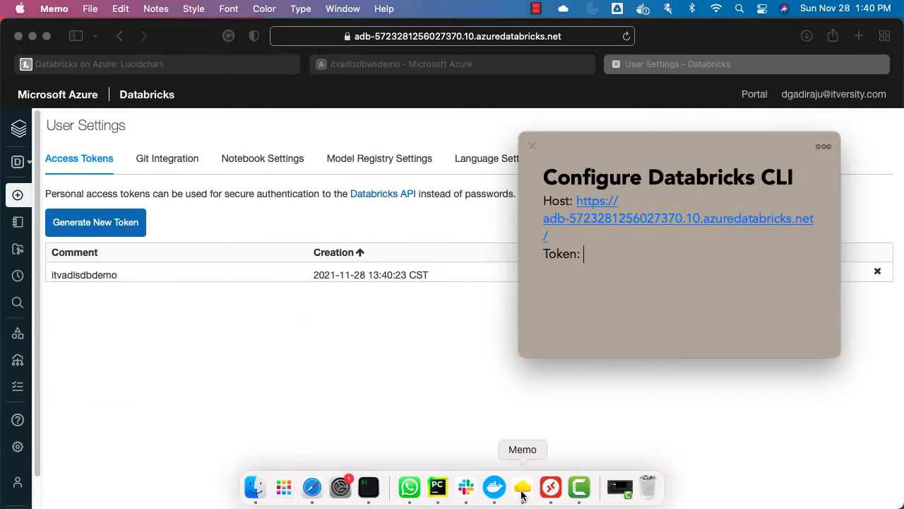
pyautogui.press('super+v')
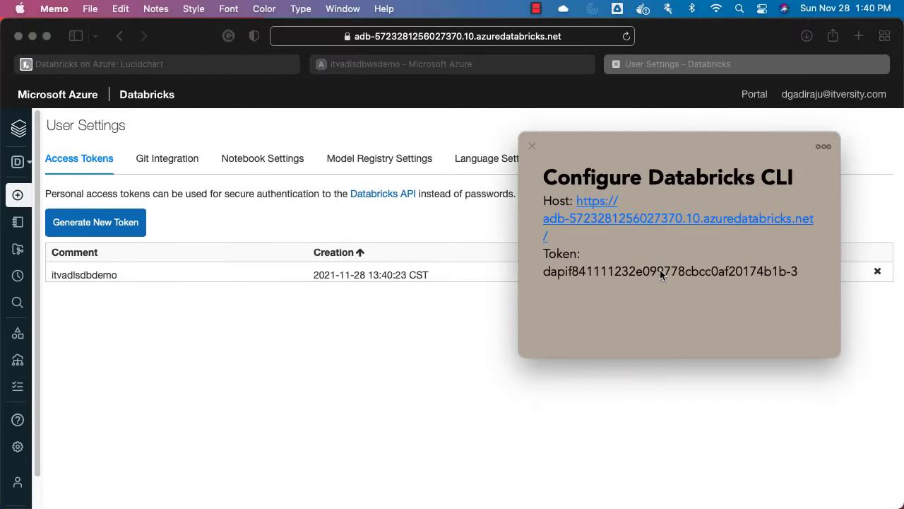
pyautogui.click(824, 147)
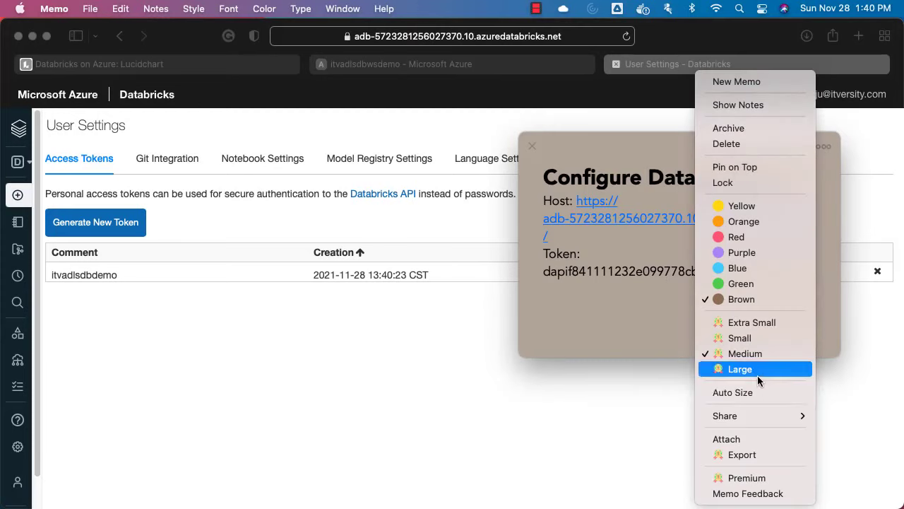
pyautogui.click(735, 168)
pyautogui.click(339, 337)
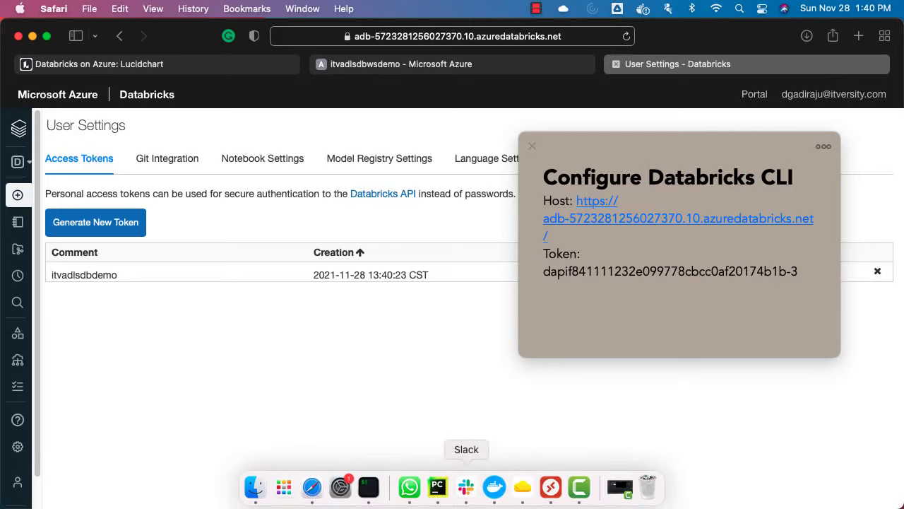
# - Switch to iTerm2, clear the terminal, and run databricks configure --token --profile itvadlsdb
pyautogui.click(368, 486)
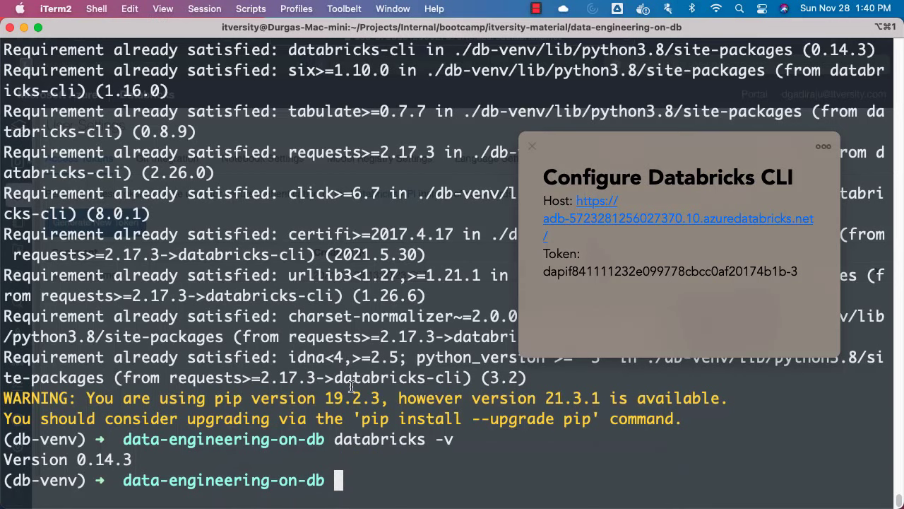
pyautogui.hotkey('ctrl', 'l')
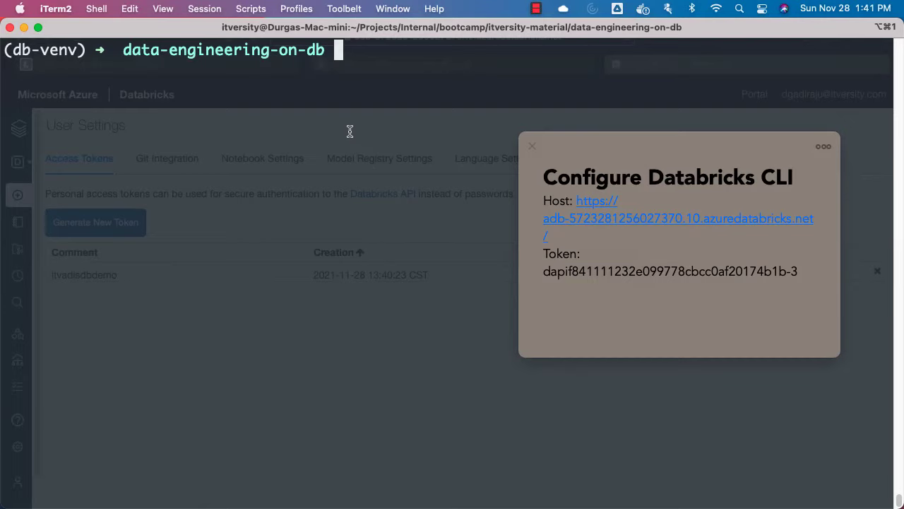
pyautogui.write('databr')
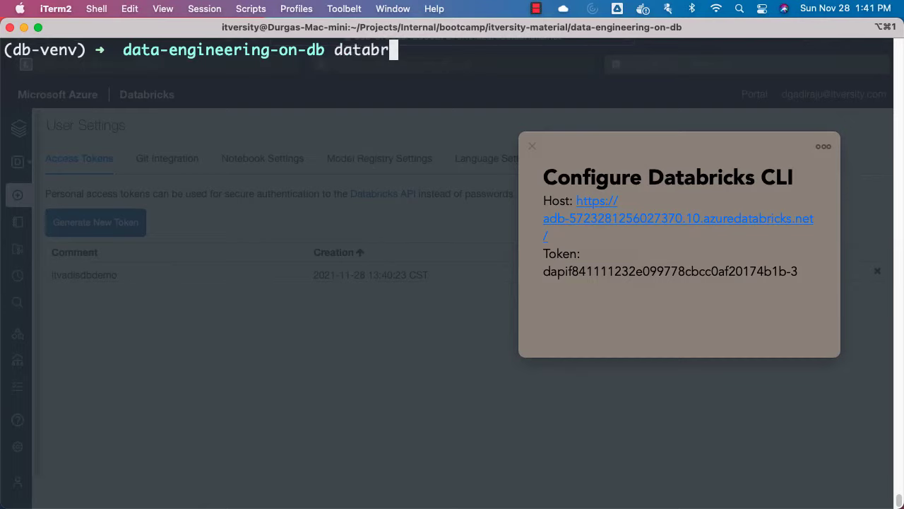
pyautogui.write('icks configure ')
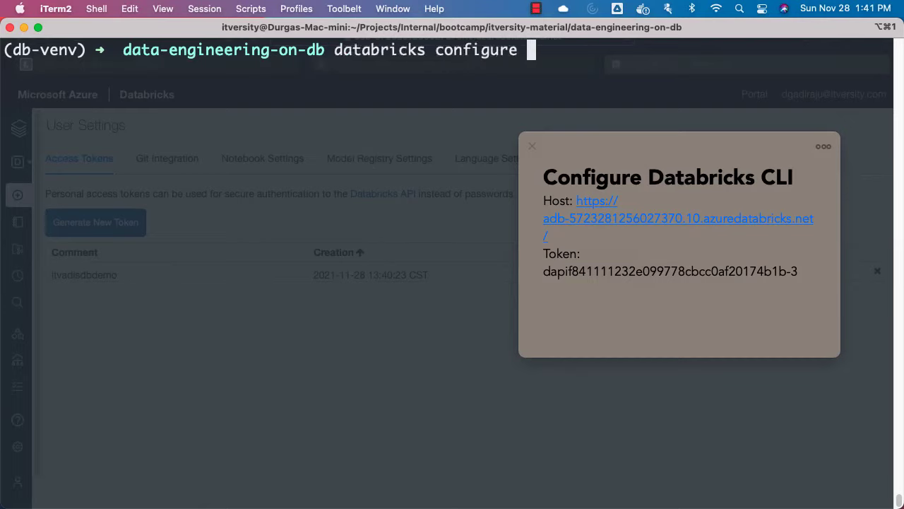
pyautogui.write('--token ')
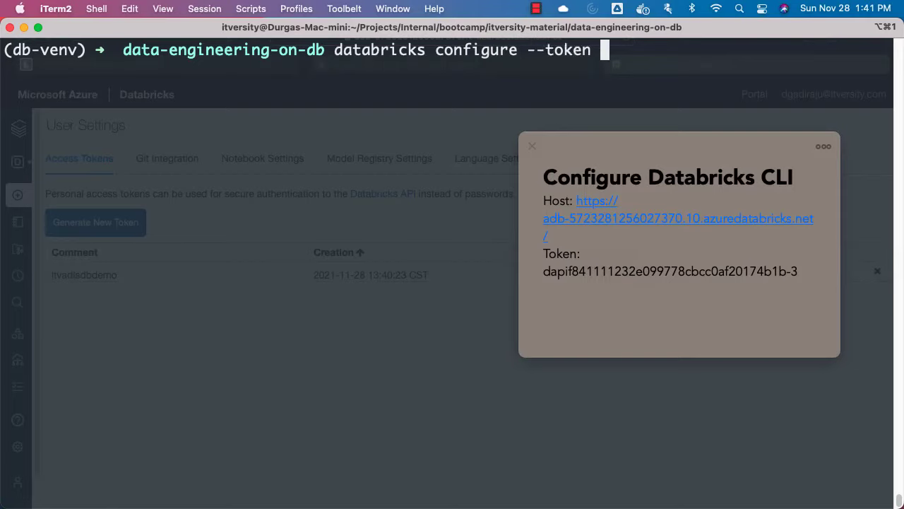
pyautogui.write('--profile')
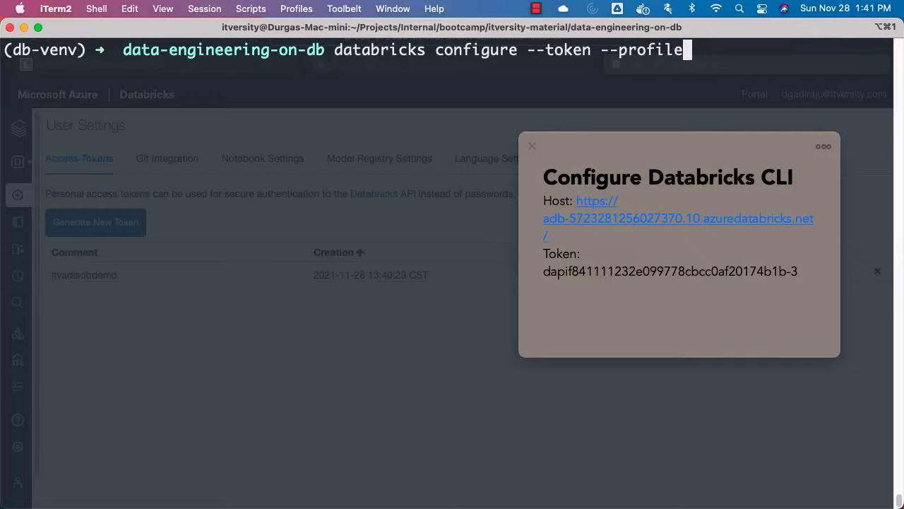
pyautogui.write(' itvad')
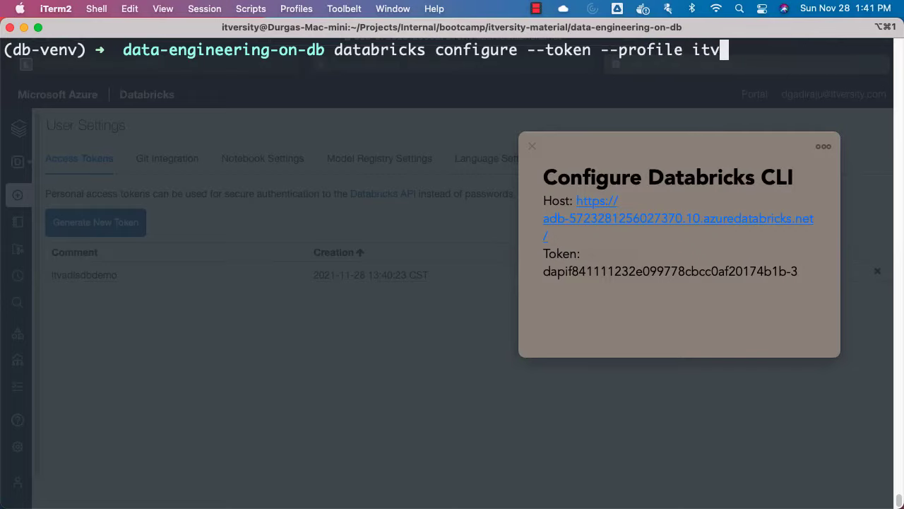
pyautogui.write('lsdb')
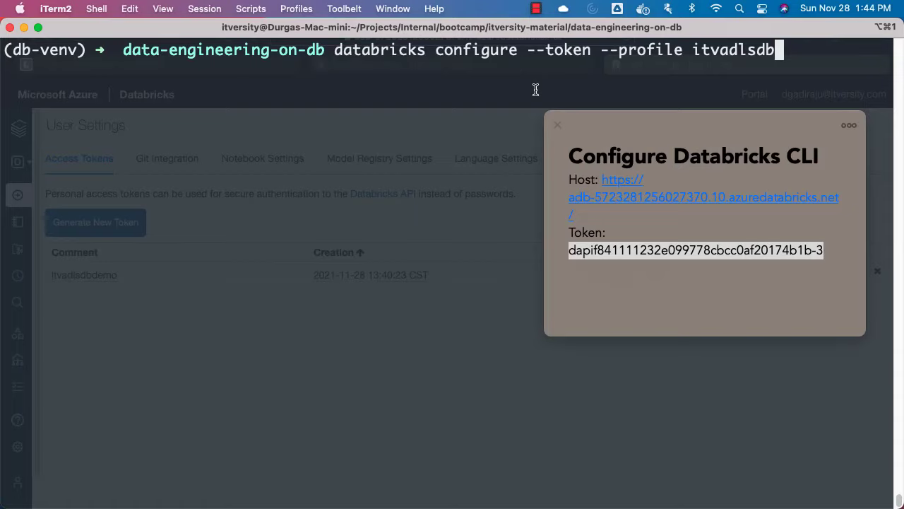
pyautogui.press('Return')
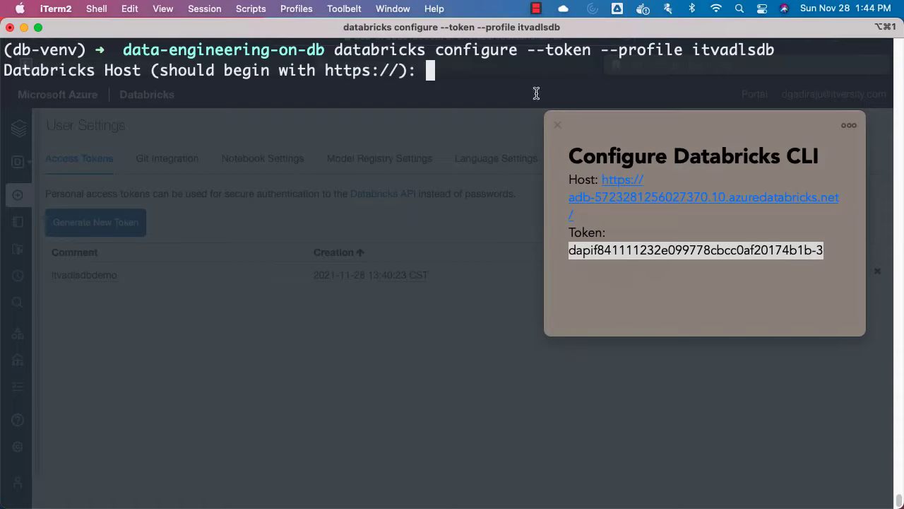
# - Copy the host URL from the note and submit it at the Databricks Host prompt
pyautogui.click(599, 217)
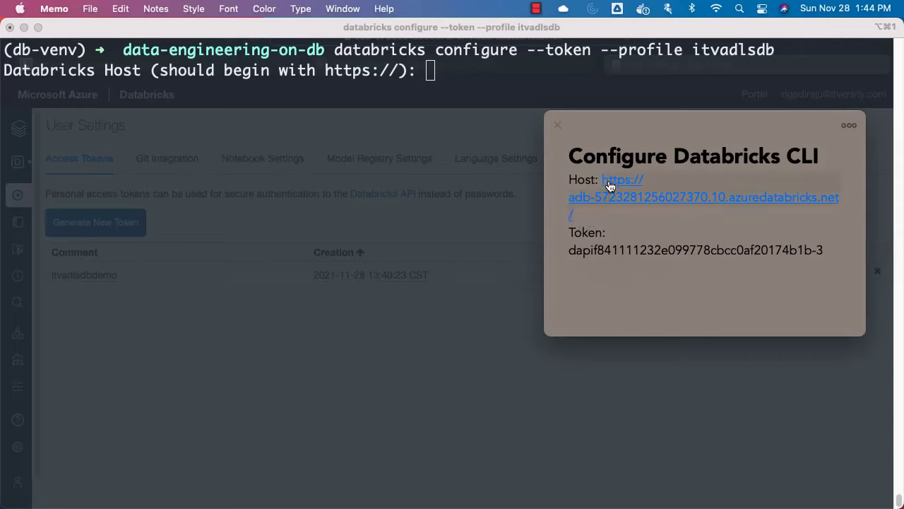
pyautogui.press('super+c')
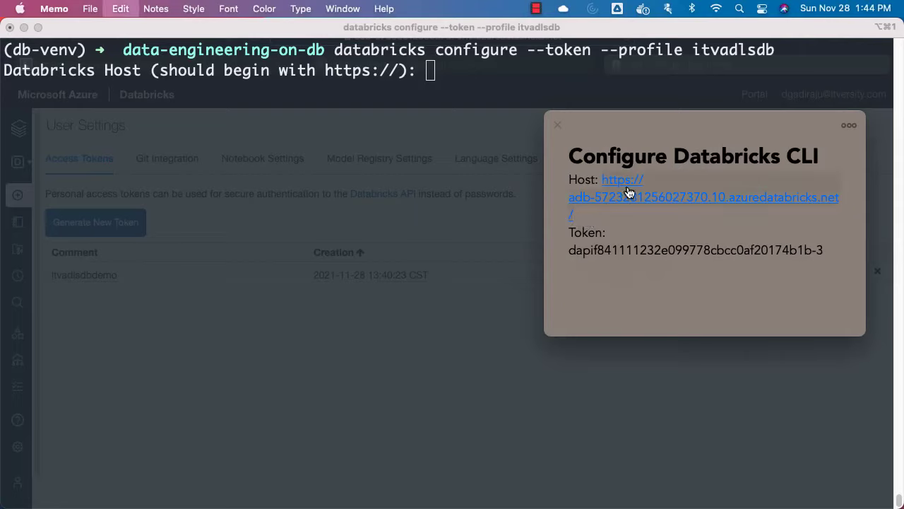
pyautogui.click(465, 71)
pyautogui.press('super+v')
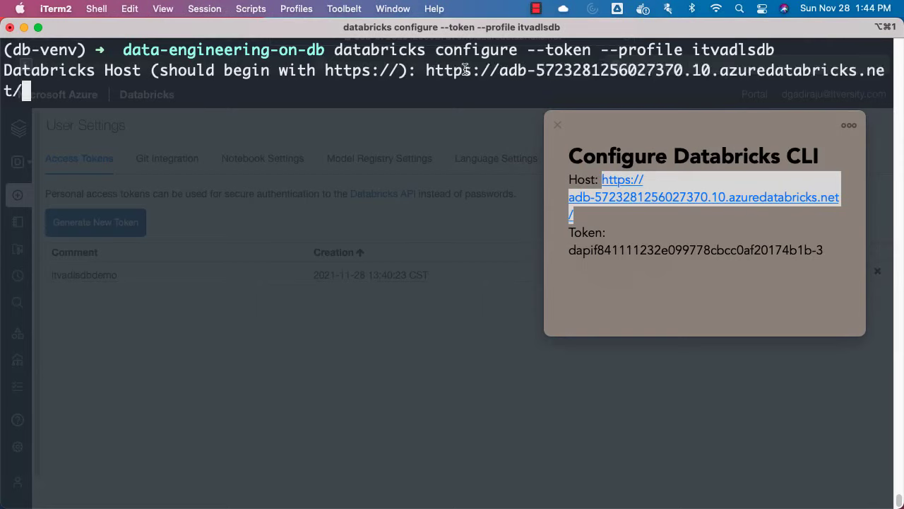
pyautogui.press('Return')
# - Copy the access token from the note and submit it at the Token prompt
pyautogui.click(825, 249)
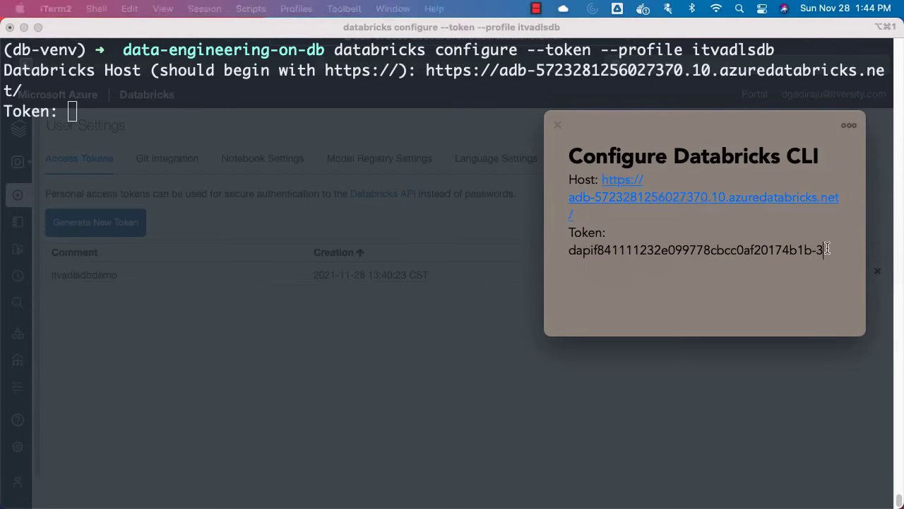
pyautogui.moveTo(826, 249); pyautogui.dragTo(563, 249)
pyautogui.click(273, 122)
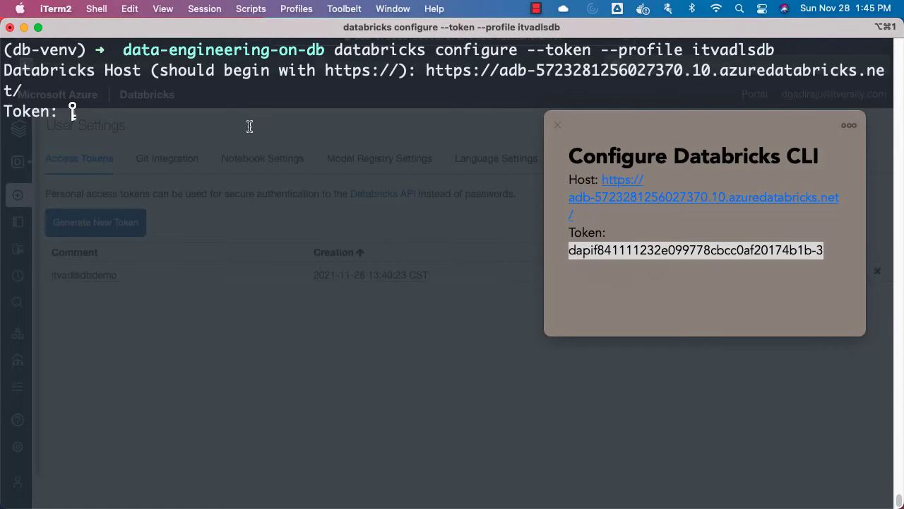
pyautogui.press('super+v')
pyautogui.press('Return')
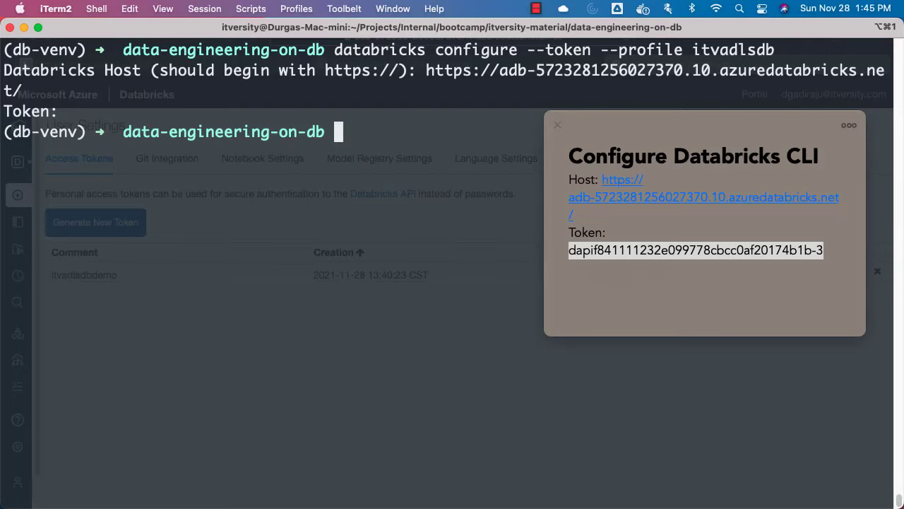
# - Try to list the Databricks file system with databricks fs -ls --profile itvadlsdb, moving the note clear of the command line
pyautogui.write('datab')
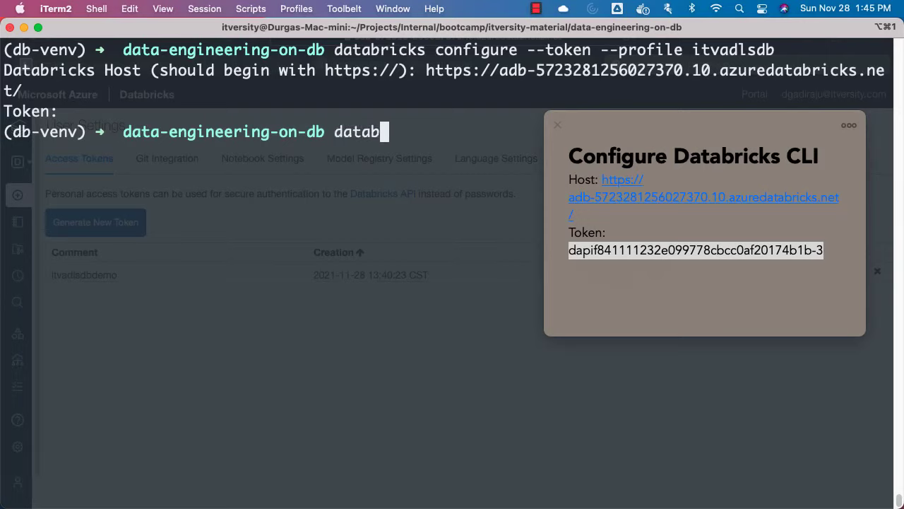
pyautogui.write('ricks fs -ls --pro')
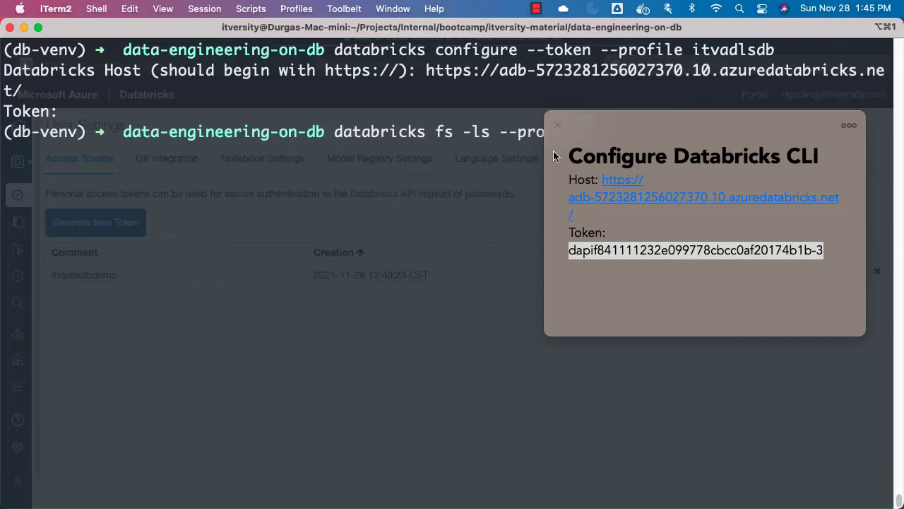
pyautogui.write('fil')
pyautogui.moveTo(643, 122); pyautogui.dragTo(649, 174)
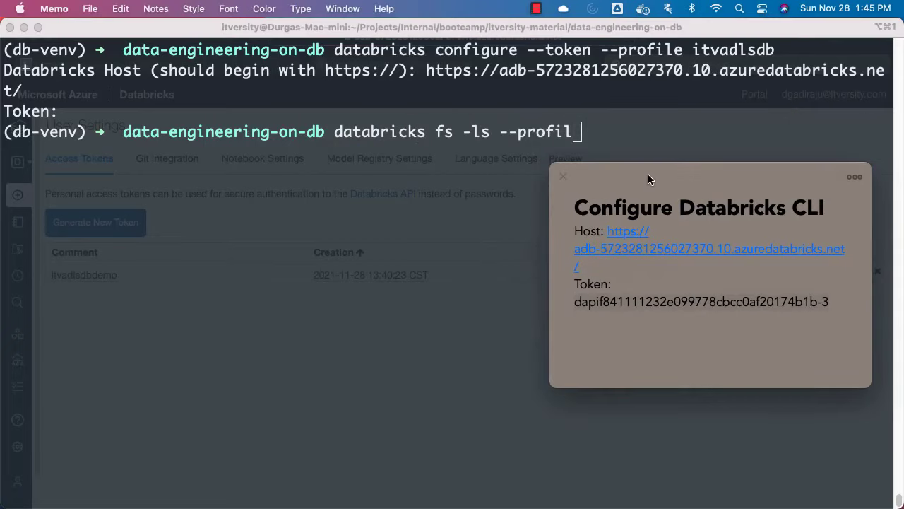
pyautogui.click(640, 134)
pyautogui.write('e')
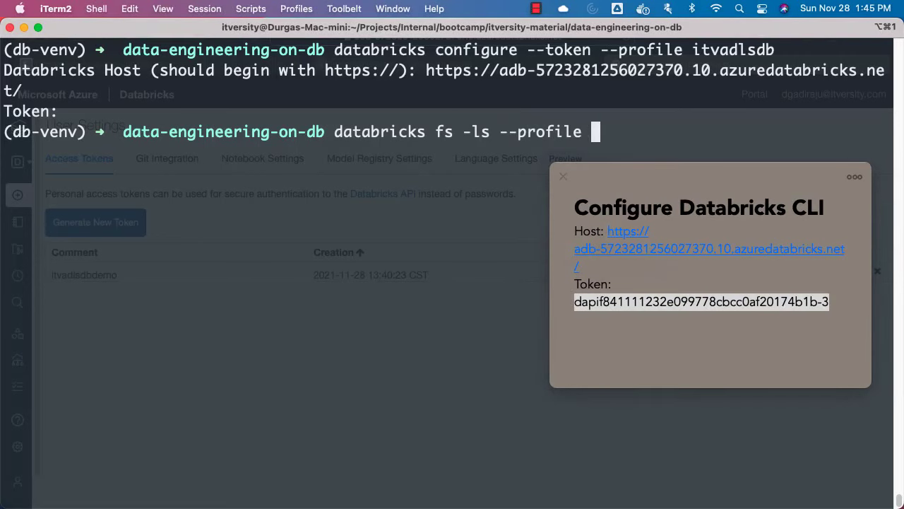
pyautogui.write(' itvadlsdb')
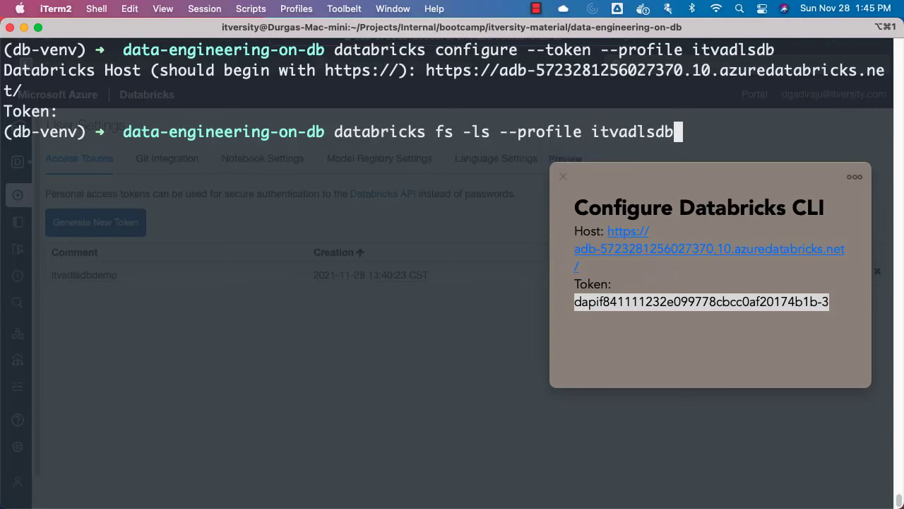
pyautogui.press('Return')
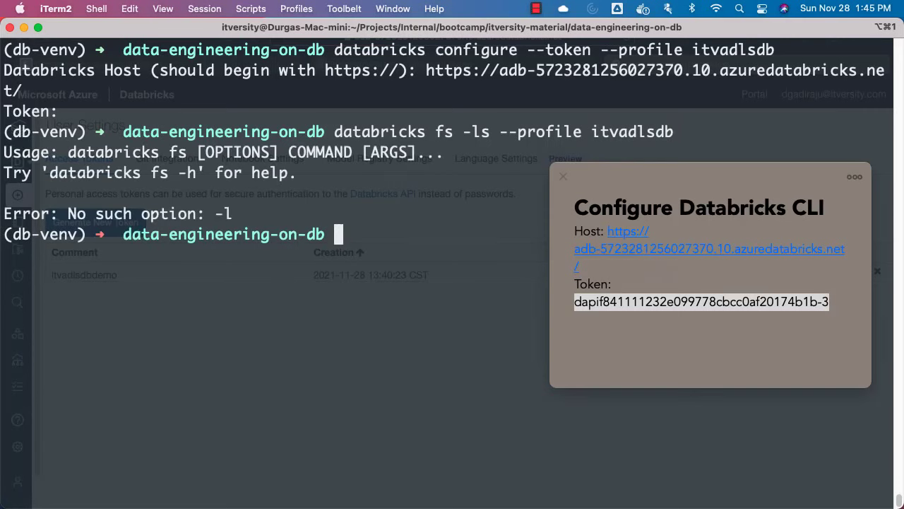
# - Correct the previous command to databricks fs ls --profile itvadlsdb, run it, and highlight the listed output
pyautogui.press('Up')
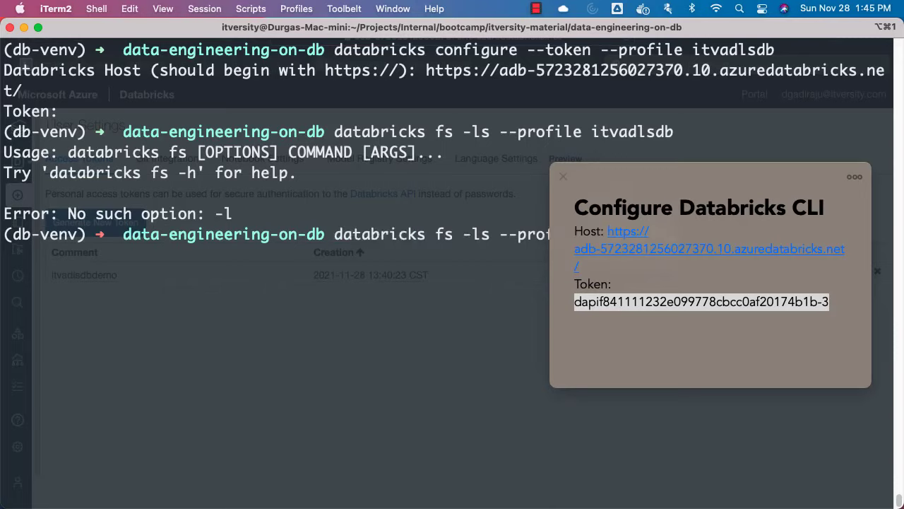
pyautogui.press('Left')
pyautogui.press('Left')
pyautogui.press('Left')
pyautogui.press('Left')
pyautogui.press('Left')
pyautogui.press('Left')
pyautogui.press('Left')
pyautogui.press('Left')
pyautogui.press('Left')
pyautogui.press('Left')
pyautogui.press('Left')
pyautogui.press('Left')
pyautogui.press('Left')
pyautogui.press('Left')
pyautogui.press('Left')
pyautogui.press('Left')
pyautogui.press('Left')
pyautogui.press('Left')
pyautogui.press('Left')
pyautogui.press('Left')
pyautogui.press('BackSpace')
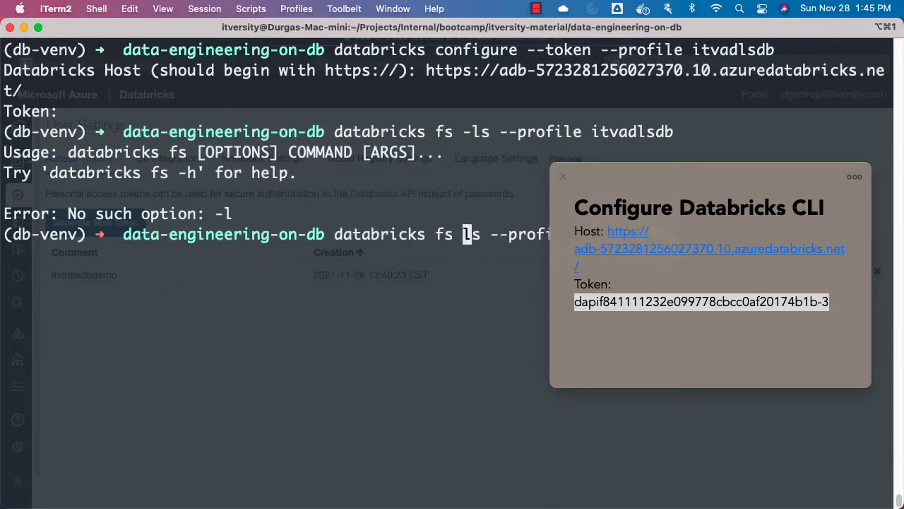
pyautogui.press('Return')
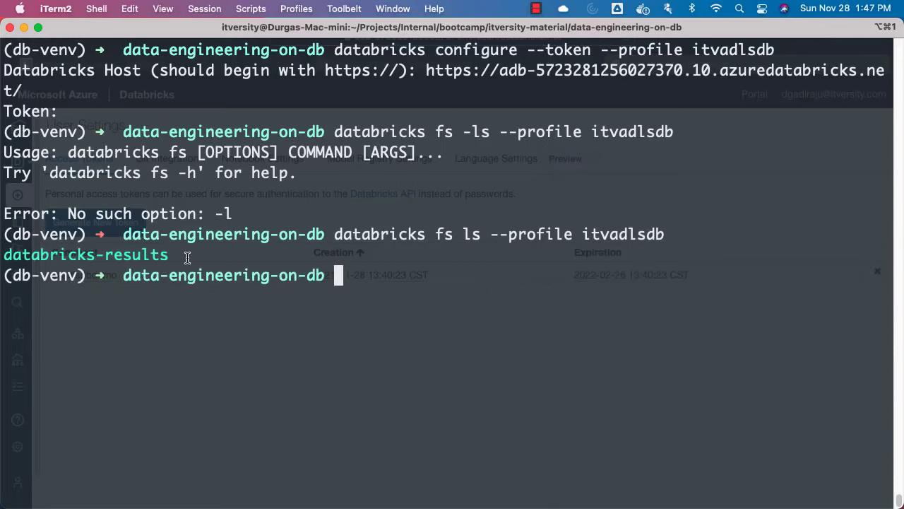
pyautogui.moveTo(188, 259); pyautogui.dragTo(4, 256)
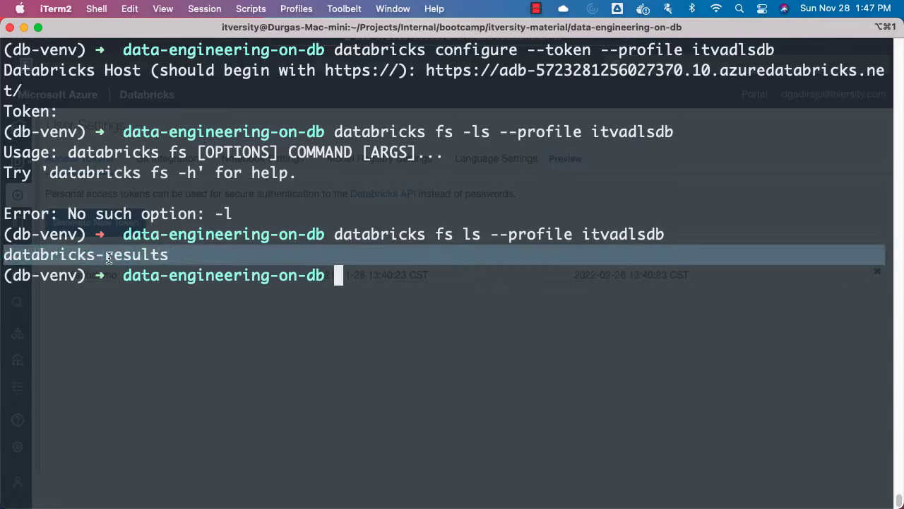
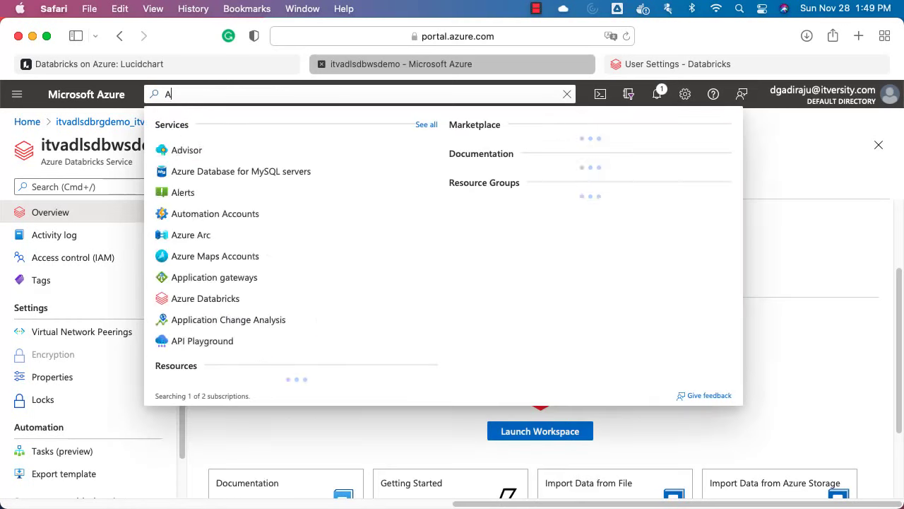
# - In the Azure portal in Safari, find Azure Active Directory and open a new application registration form under App registrations
pyautogui.write('Acti')
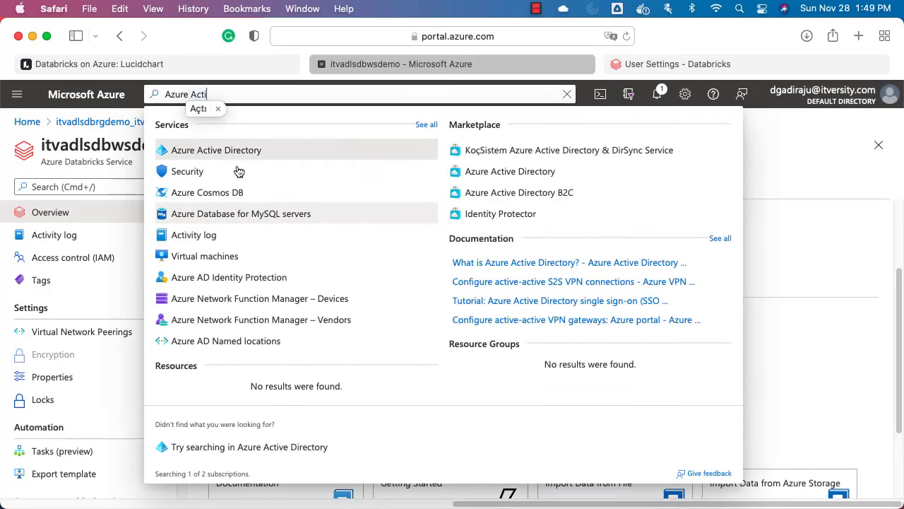
pyautogui.click(240, 150)
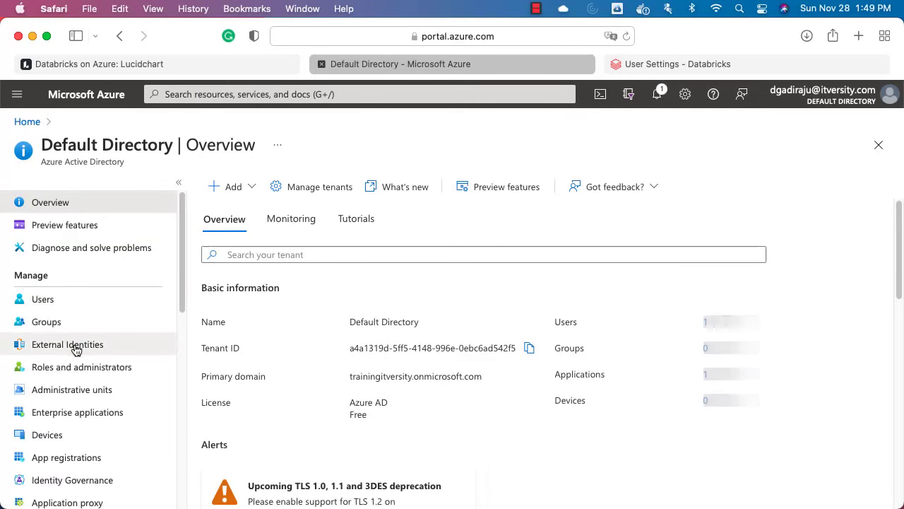
pyautogui.scroll(-1, 103, 457)
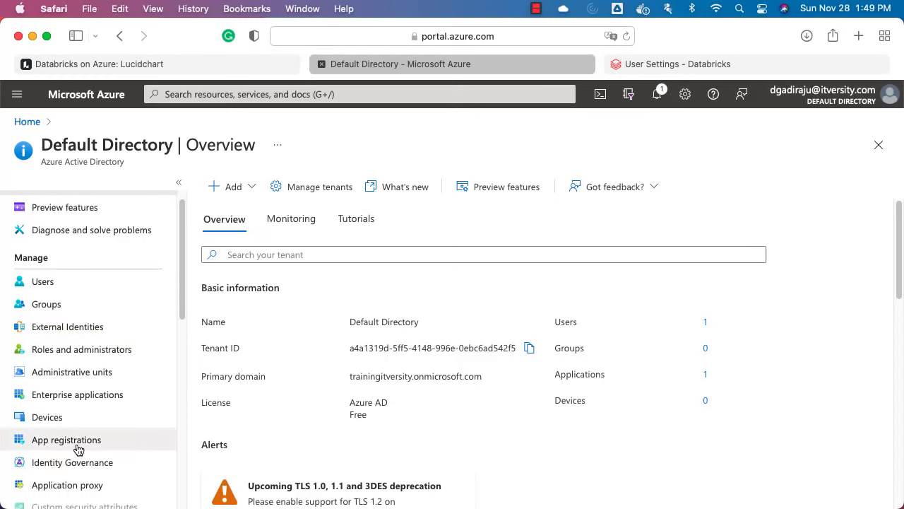
pyautogui.click(78, 447)
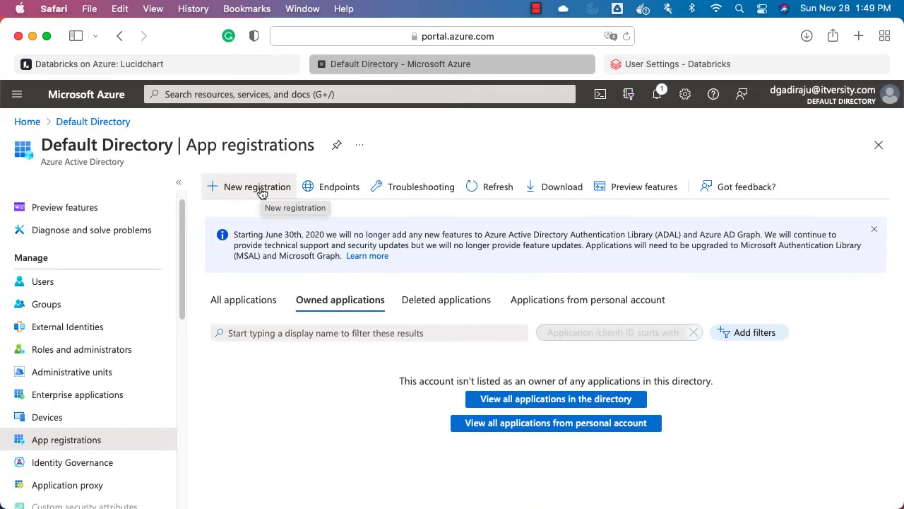
pyautogui.click(259, 188)
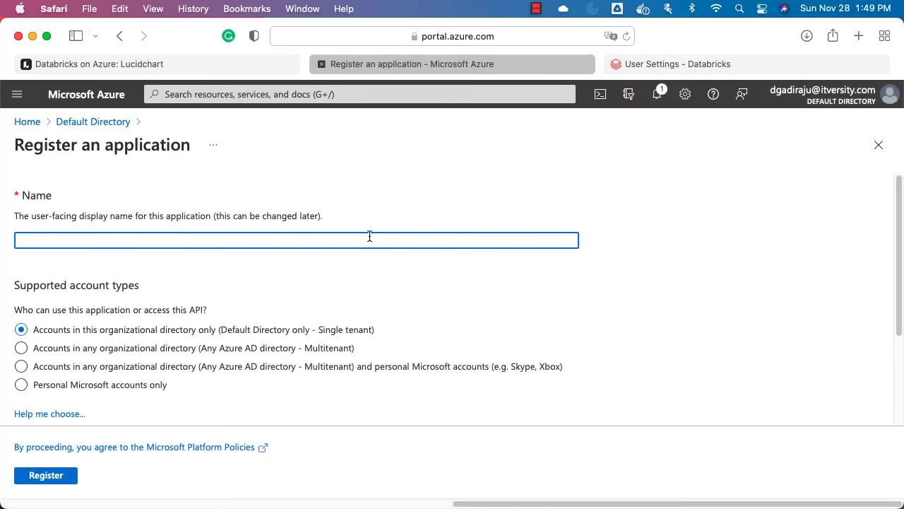
# - Register the application with the name ADLS-Databricks-Mount-Demo
pyautogui.write('ADLS-Databricks-Mo')
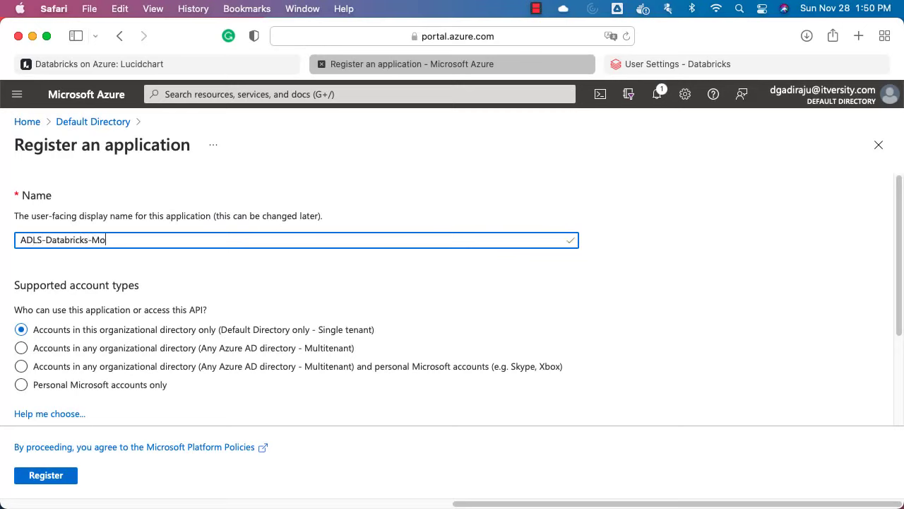
pyautogui.write('unt-Demo')
pyautogui.click(57, 479)
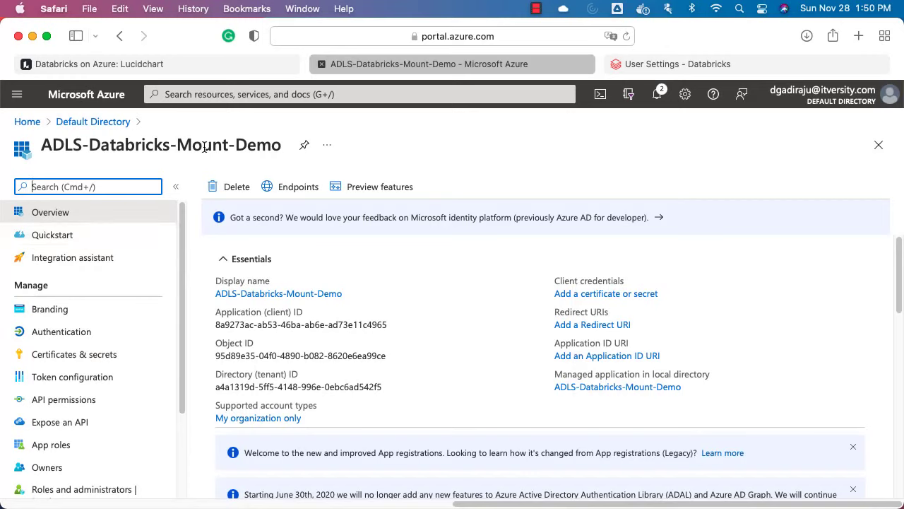
# - Add a client secret to the registered application with the description ADLS Databricks Mount Demo
pyautogui.click(80, 363)
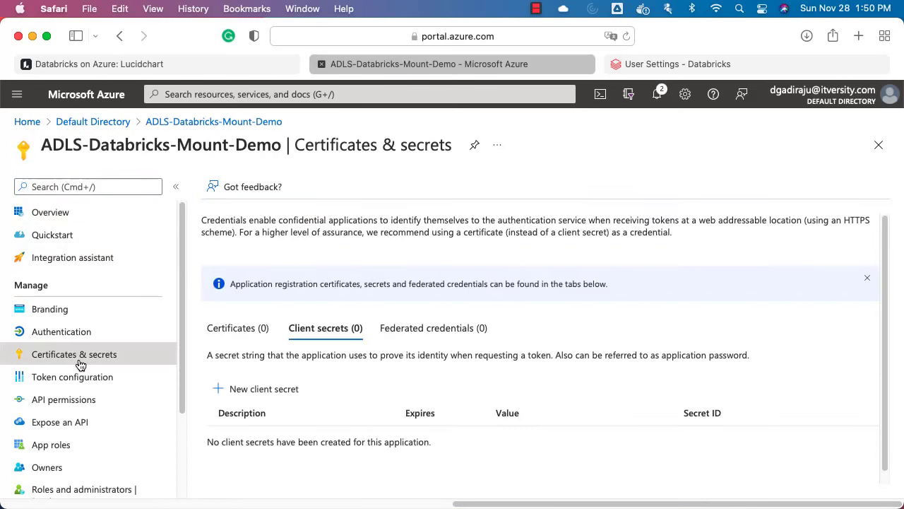
pyautogui.click(249, 390)
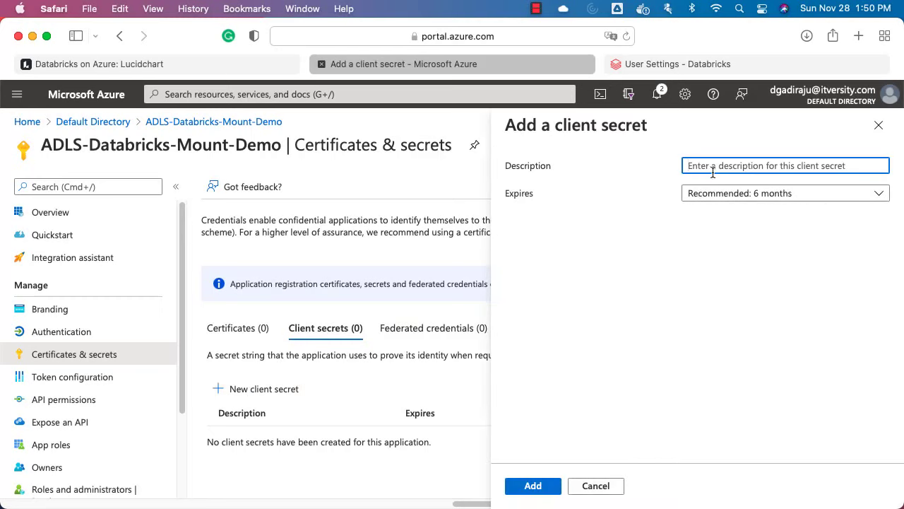
pyautogui.write('ADLS')
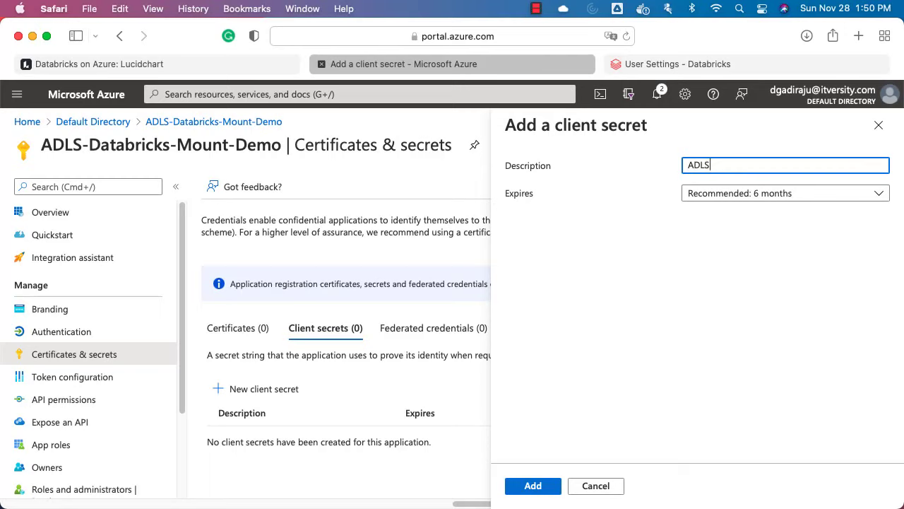
pyautogui.write(' Databricks Mount Demo')
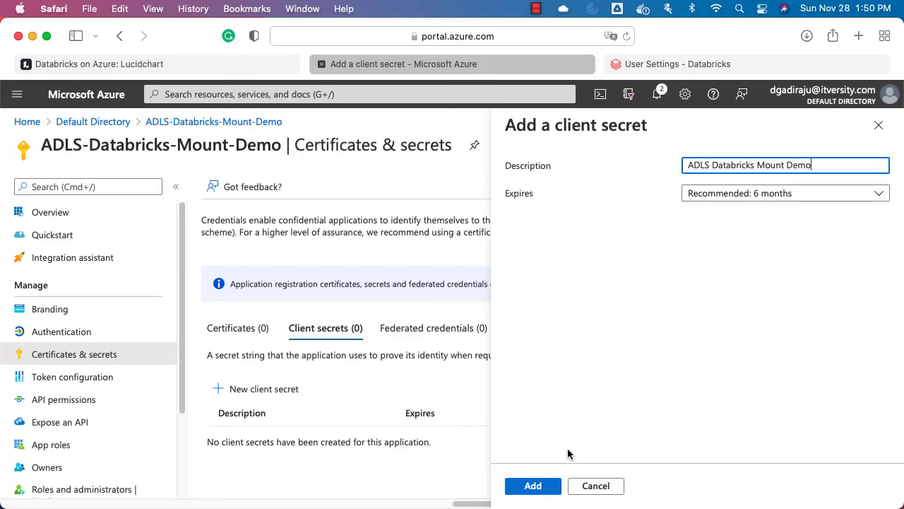
pyautogui.click(532, 486)
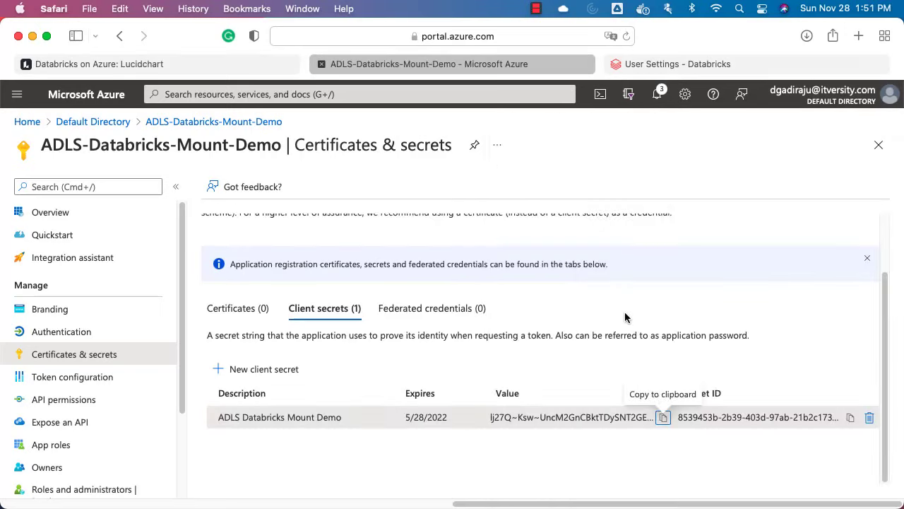
# - Copy the client secret's value into a new, widened Memo note titled AD Details, under the label Client Secret Value:
pyautogui.click(663, 421)
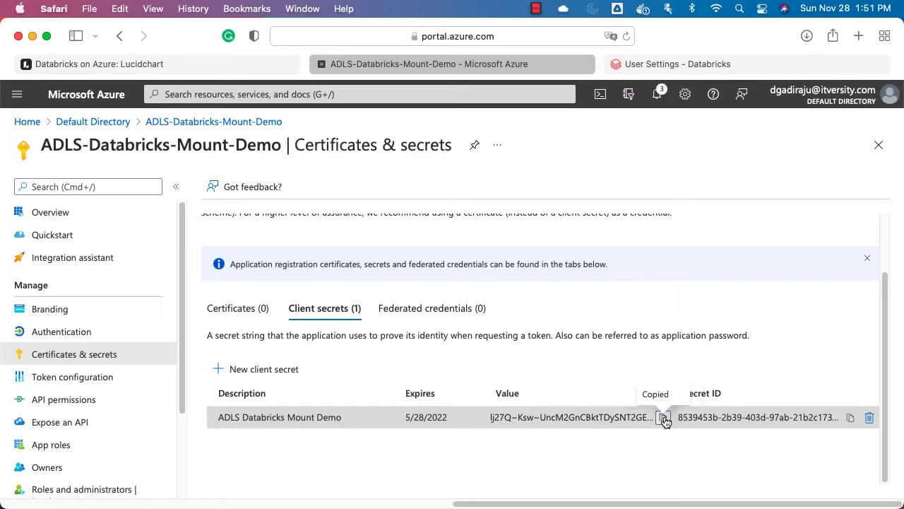
pyautogui.click(528, 498)
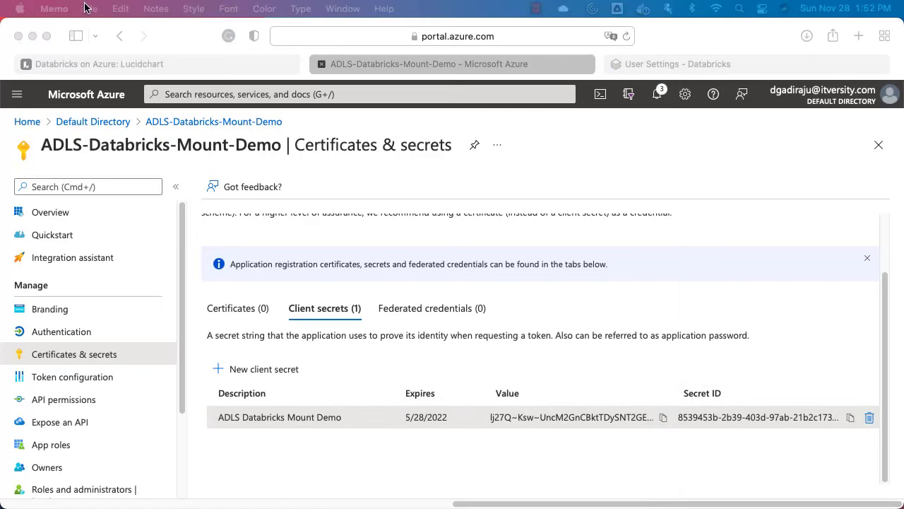
pyautogui.click(90, 9)
pyautogui.click(90, 8)
pyautogui.press('super+n')
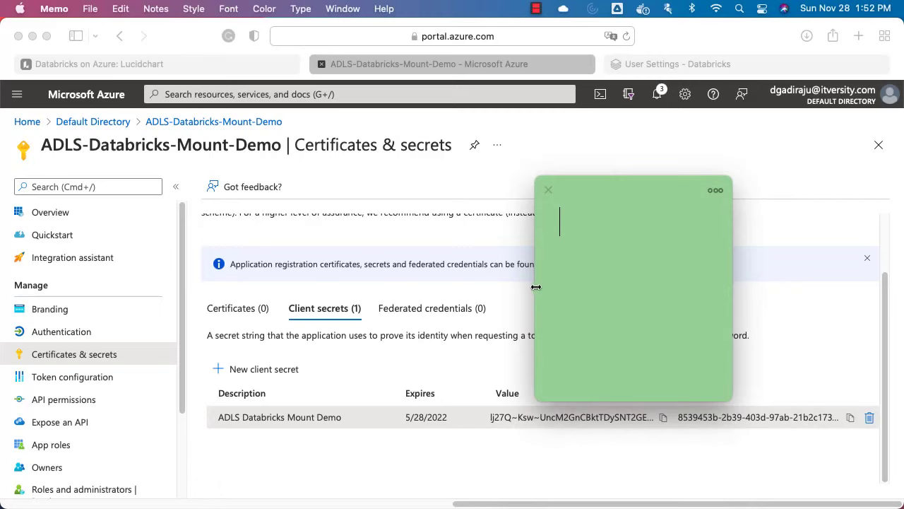
pyautogui.moveTo(536, 285); pyautogui.dragTo(449, 282)
pyautogui.write('AD Details ')
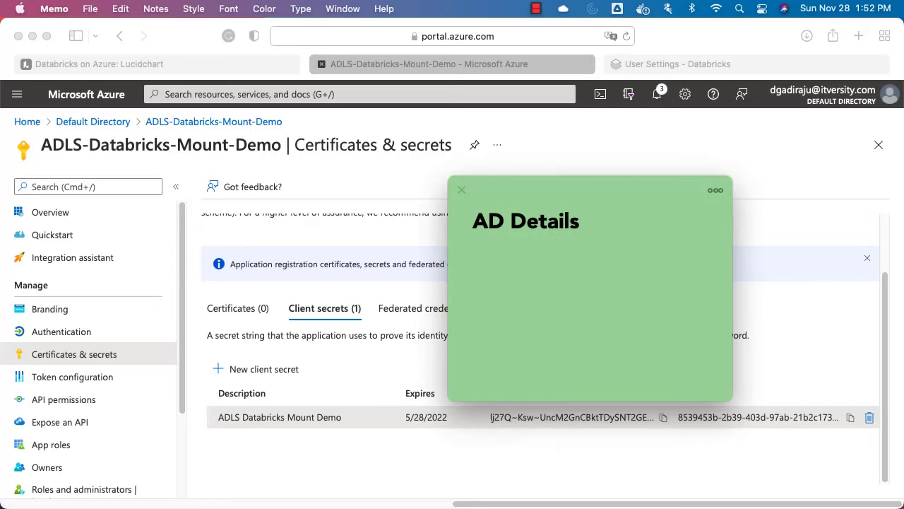
pyautogui.write('Client Secret Value:')
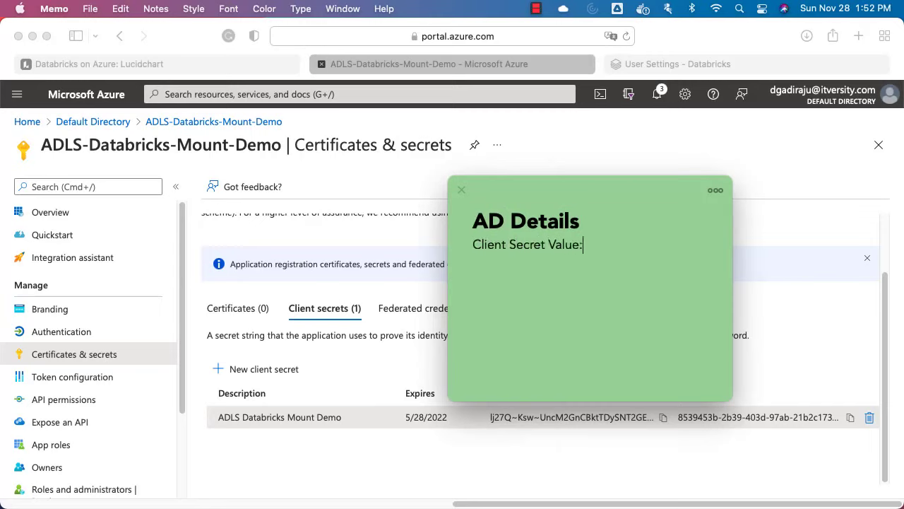
pyautogui.press('super+v')
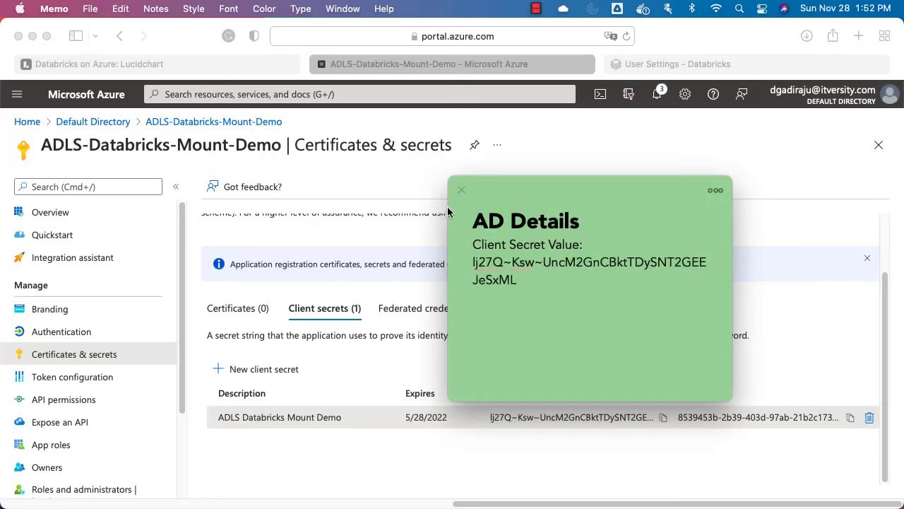
# - Set the AD Details note's text size to Small and move the note aside
pyautogui.moveTo(534, 285); pyautogui.dragTo(470, 245)
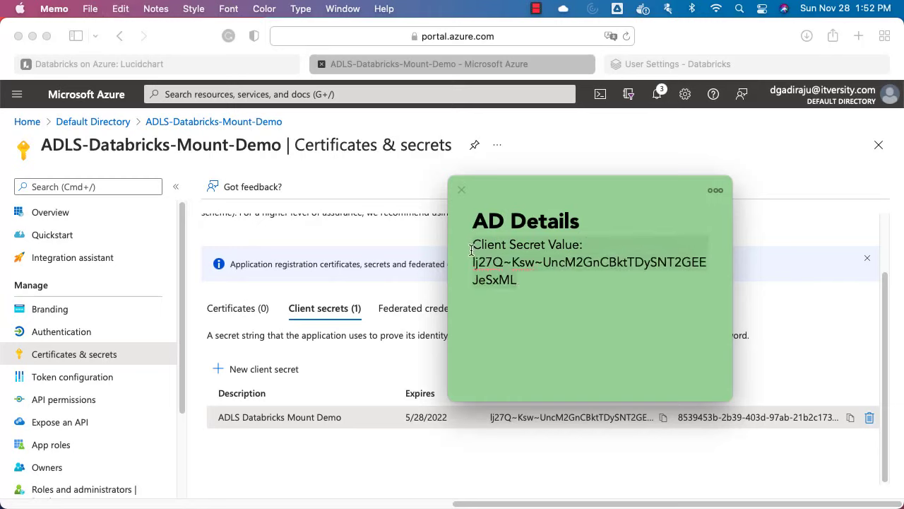
pyautogui.click(715, 191)
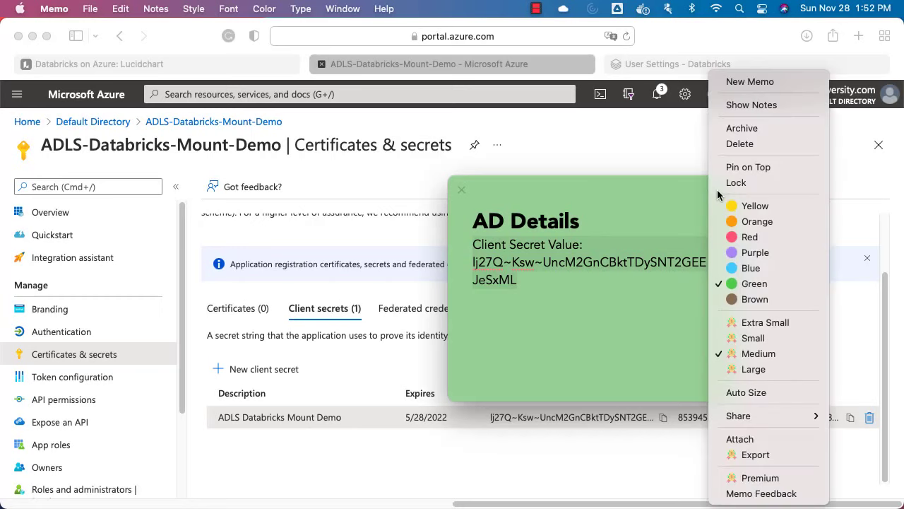
pyautogui.click(762, 342)
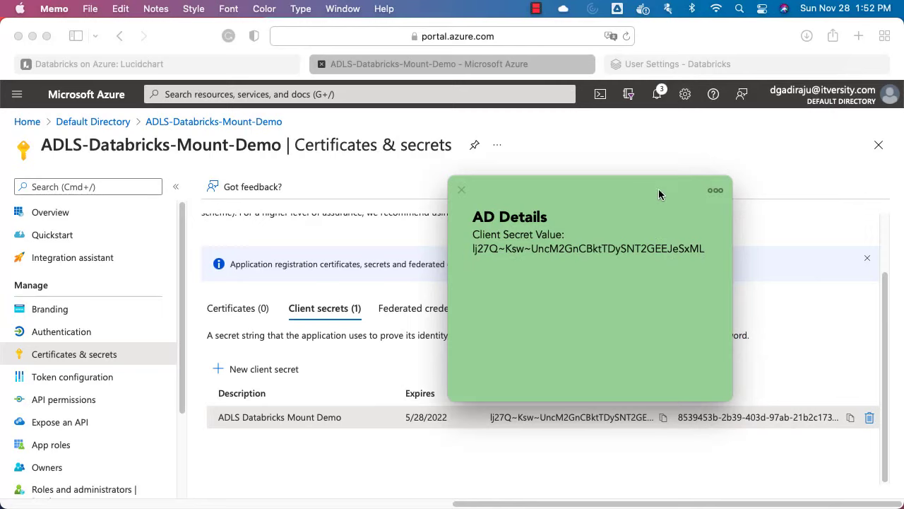
pyautogui.moveTo(660, 195); pyautogui.dragTo(781, 181)
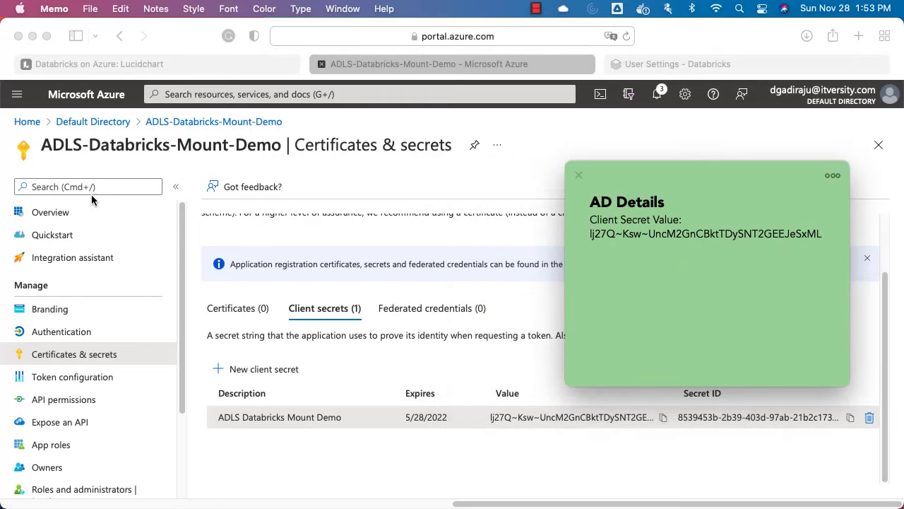
# - Open the application's Overview in the Azure portal and pin the AD Details note on top of other windows
pyautogui.click(205, 167)
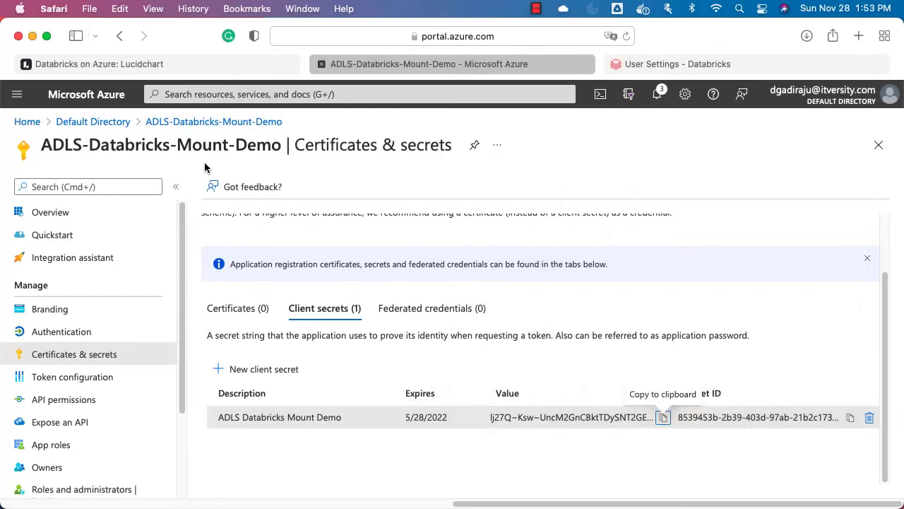
pyautogui.click(50, 214)
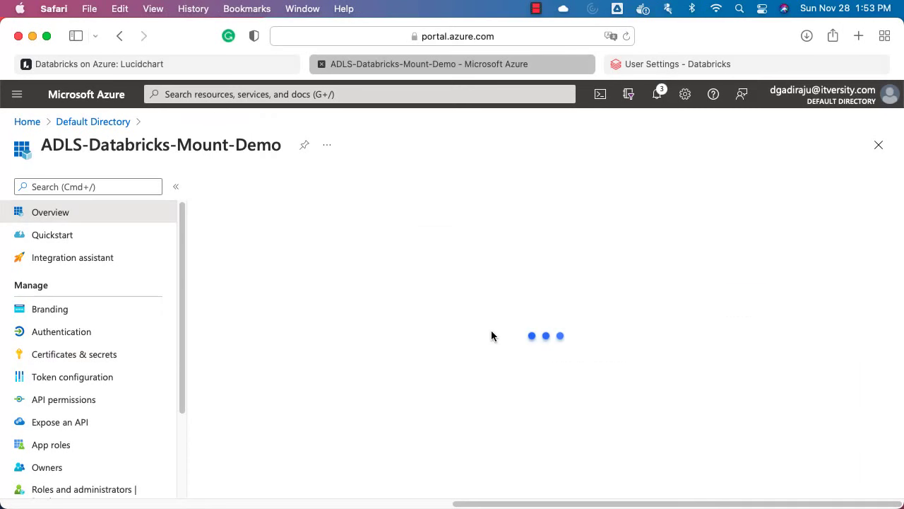
pyautogui.press('super+Tab')
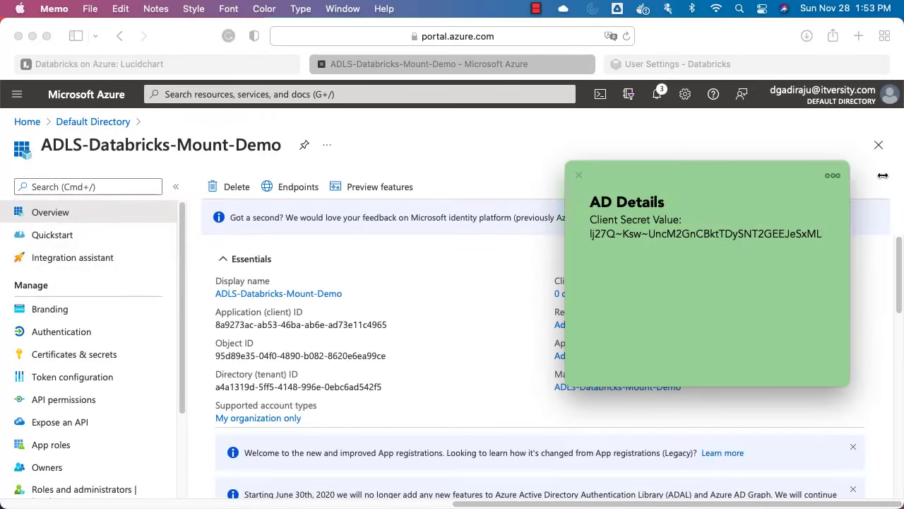
pyautogui.click(839, 176)
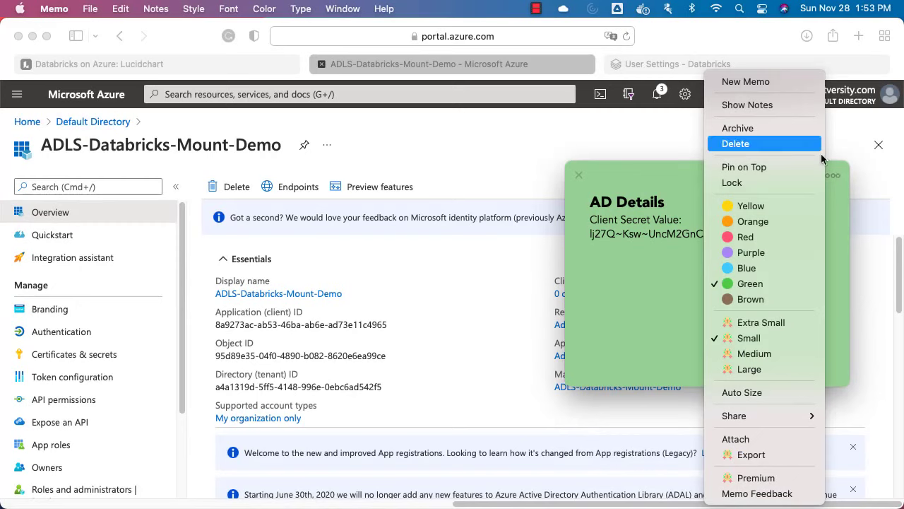
pyautogui.click(752, 174)
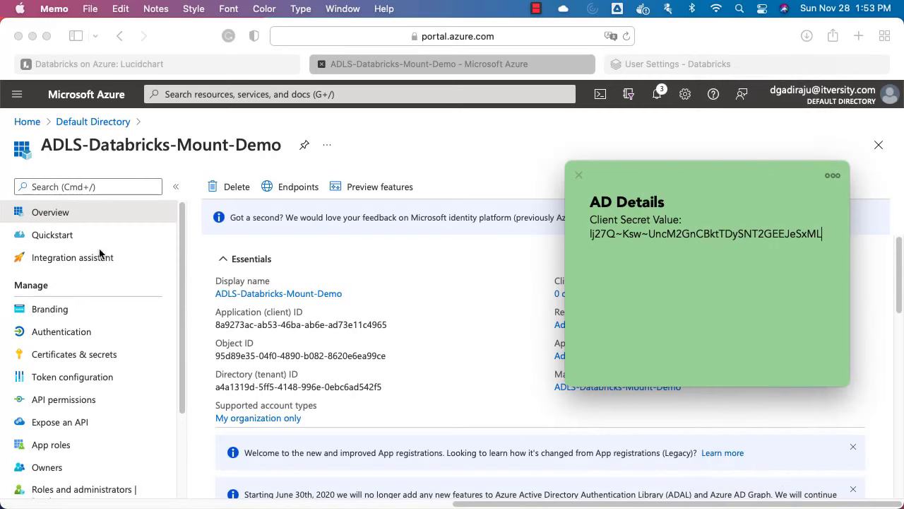
# - Copy the application (client) ID from the overview into the AD Details note under the label Application (Client) ID:
pyautogui.click(311, 320)
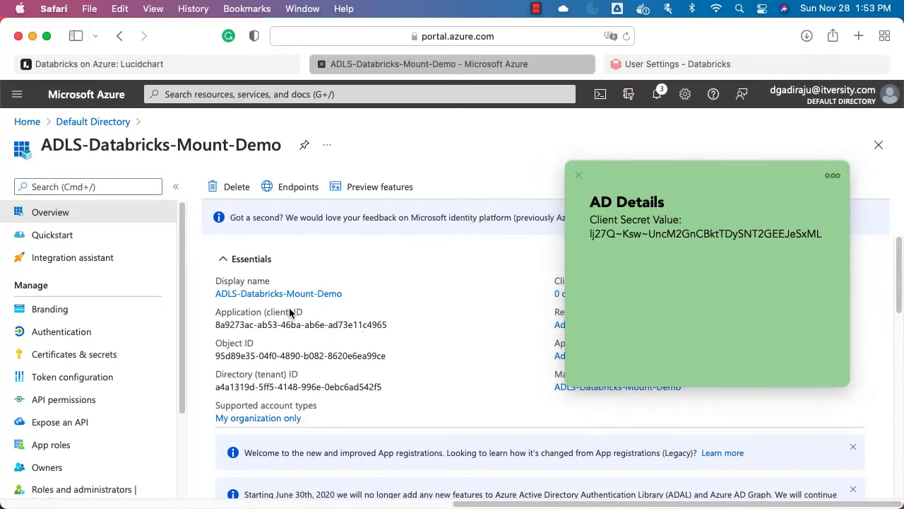
pyautogui.click(707, 311)
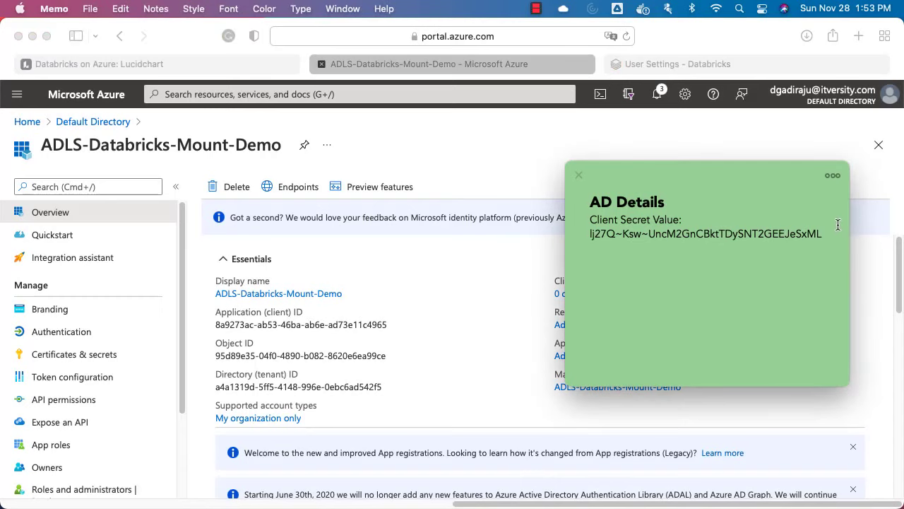
pyautogui.write('Application (Client')
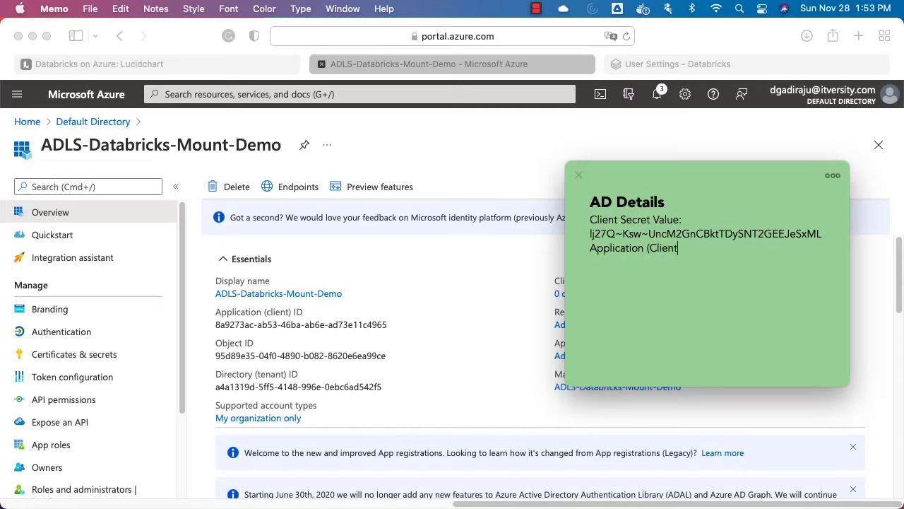
pyautogui.write(') ID:')
pyautogui.press('super+v')
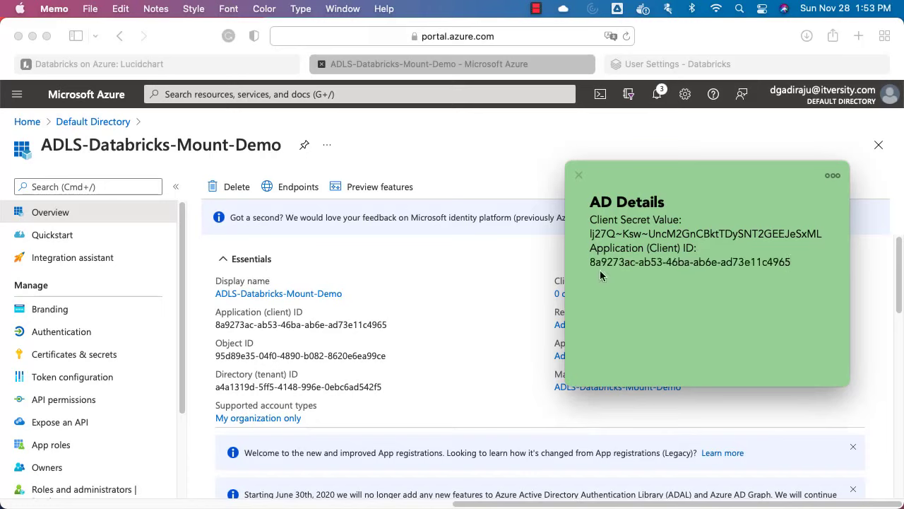
# - Copy the directory (tenant) ID from the overview into the AD Details note under the label Directory (tenant) ID:
pyautogui.click(382, 387)
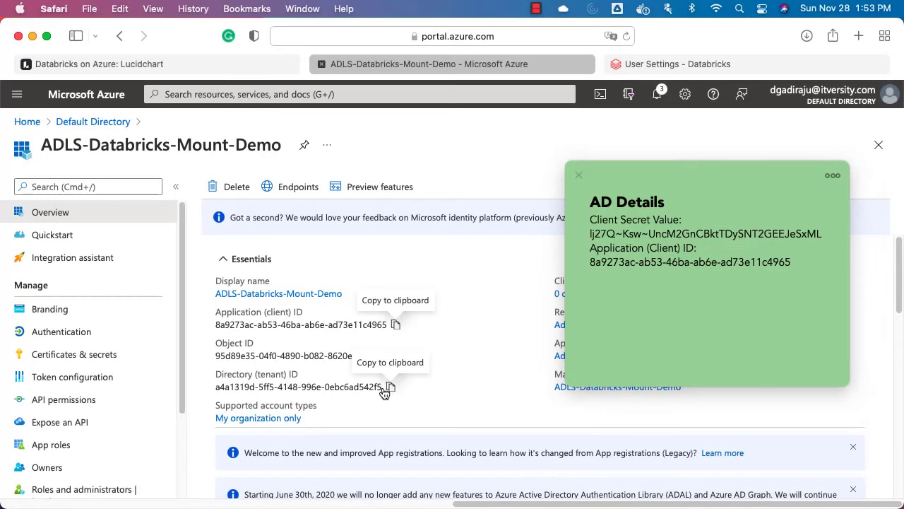
pyautogui.click(801, 259)
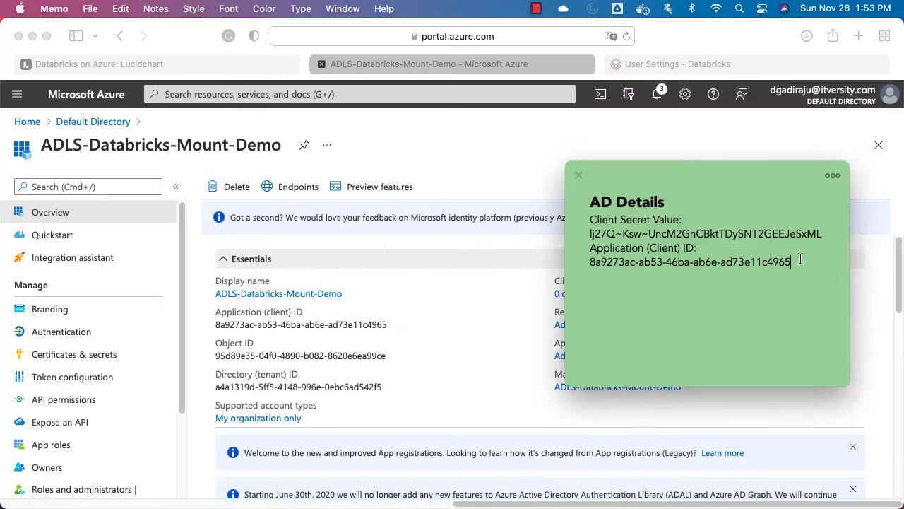
pyautogui.press('Return')
pyautogui.write('Directory (tenant')
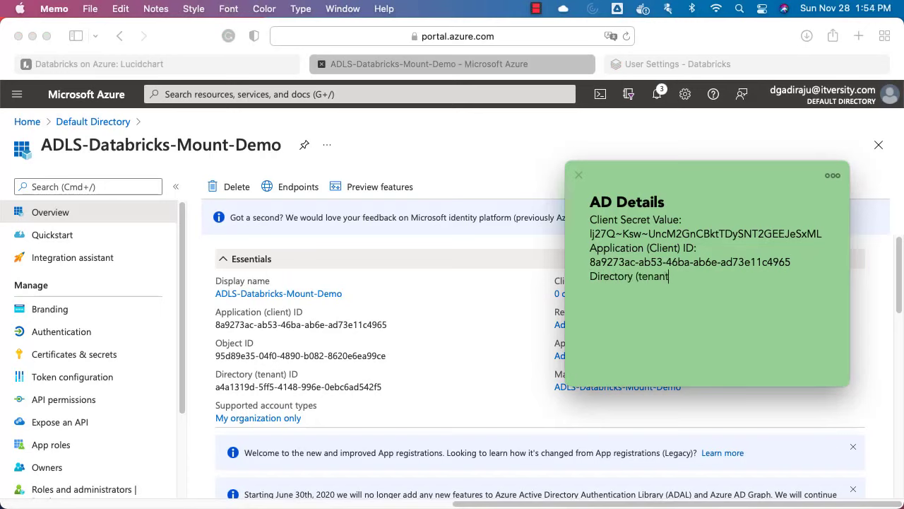
pyautogui.write(') ID:')
pyautogui.press('Return')
pyautogui.press('super+v')
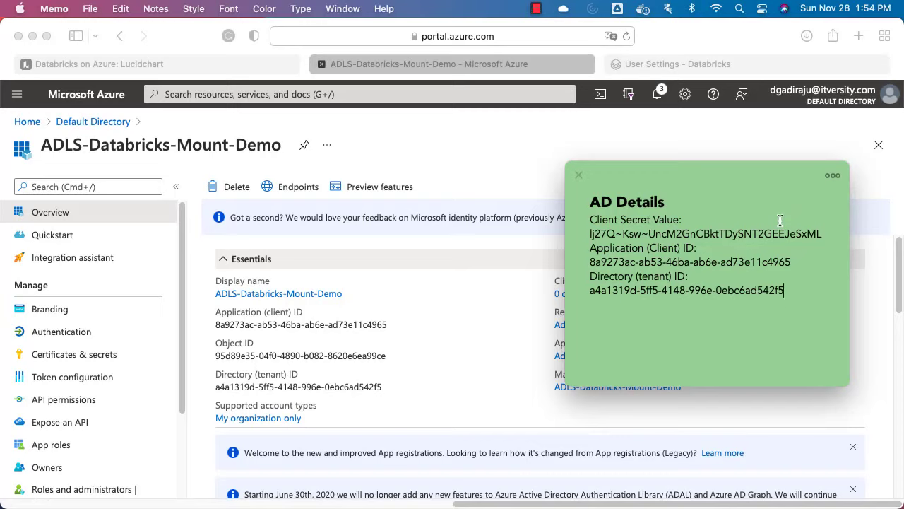
# - Switch to the Databricks on Azure diagram in Lucidchart and move the note off the Databricks workspaces
pyautogui.click(180, 62)
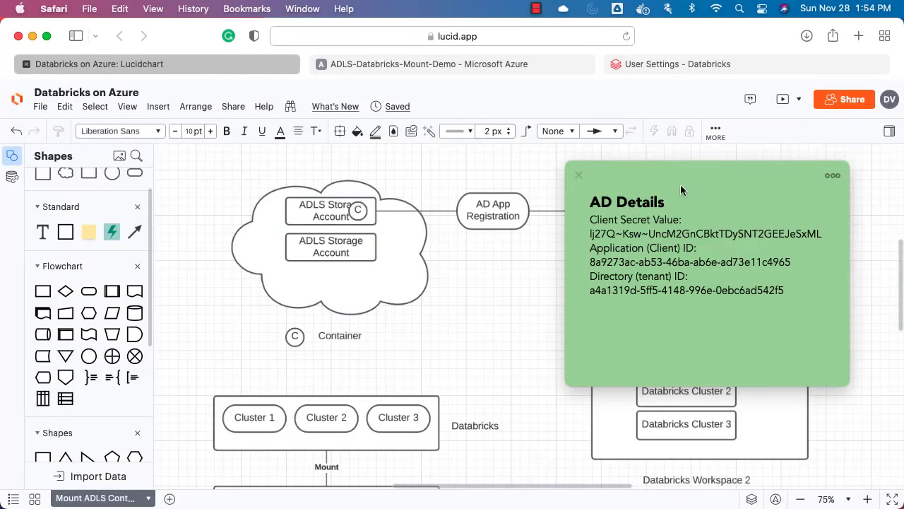
pyautogui.moveTo(697, 164); pyautogui.dragTo(786, 205)
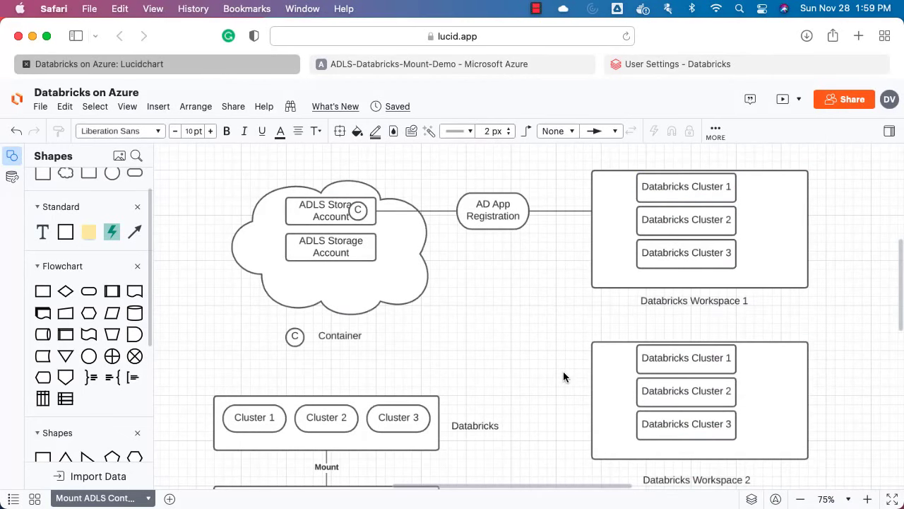
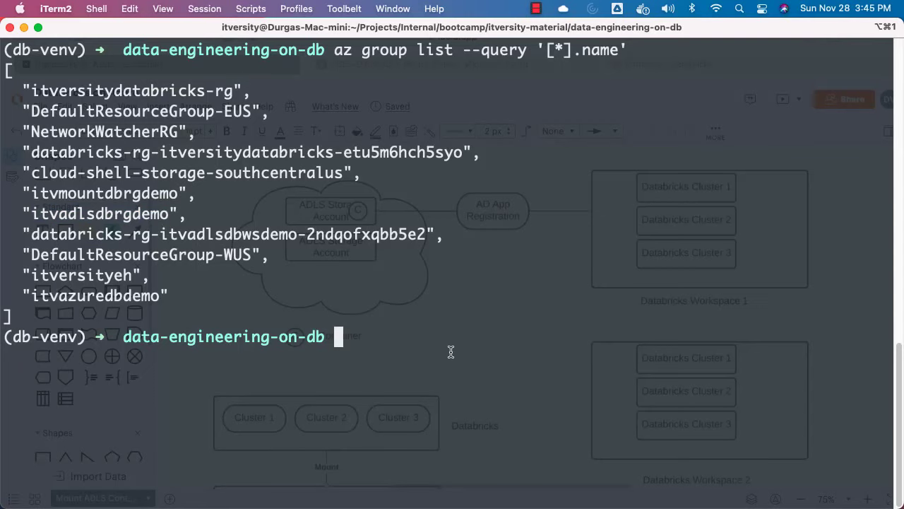
# - List the names of all storage accounts with az storage account list --query '[*].name'
pyautogui.write('az st')
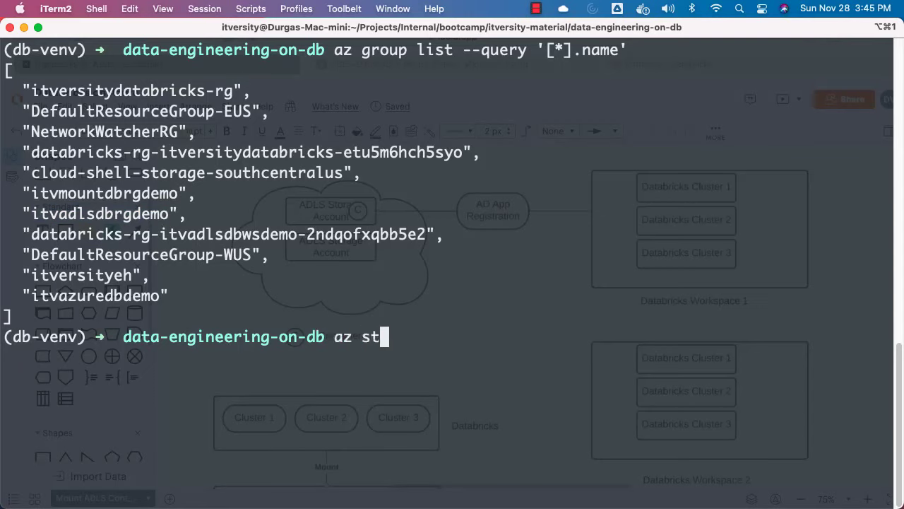
pyautogui.write('orage account ')
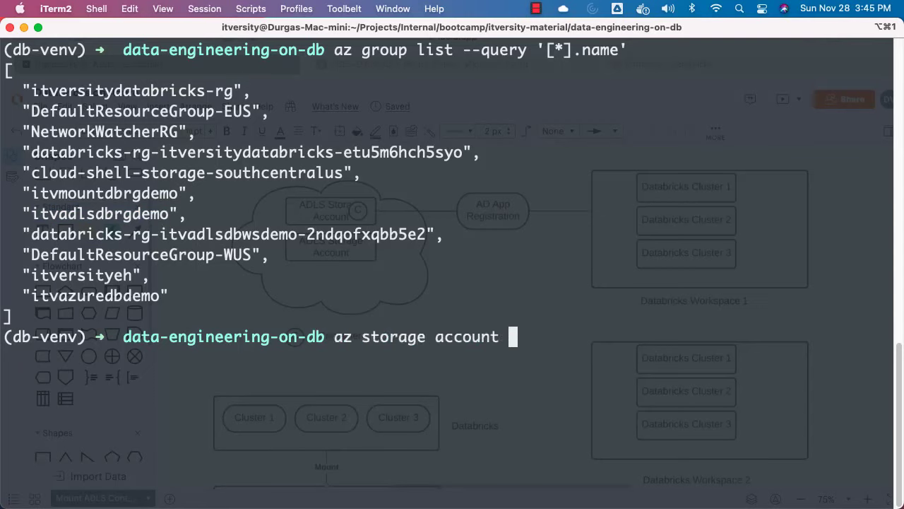
pyautogui.write("list --query '[")
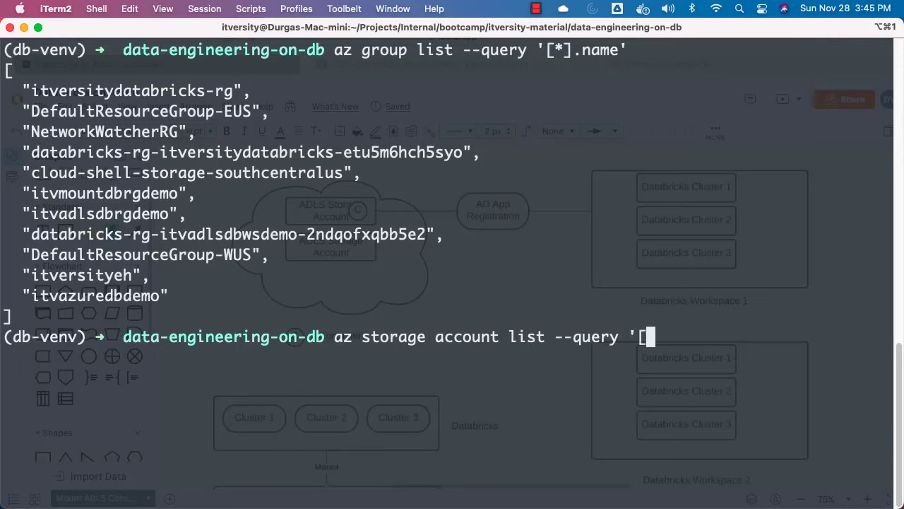
pyautogui.write("*].name'")
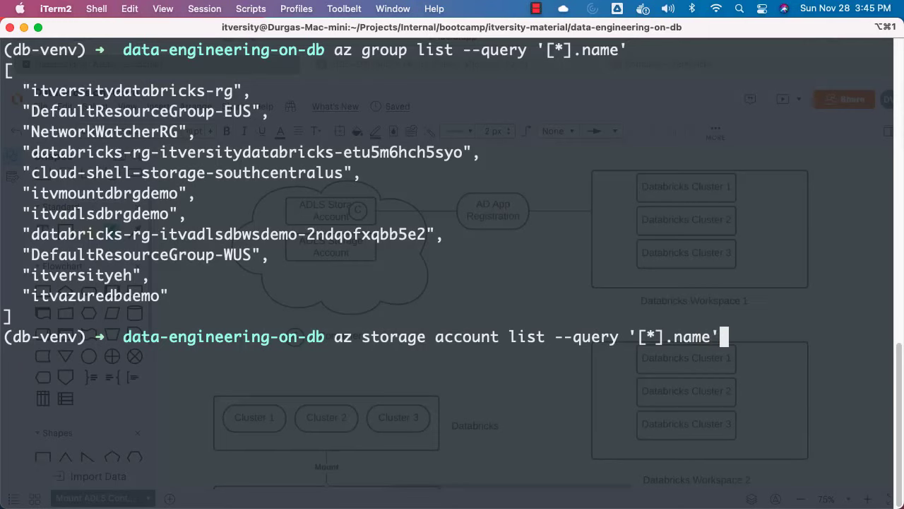
pyautogui.press('Return')
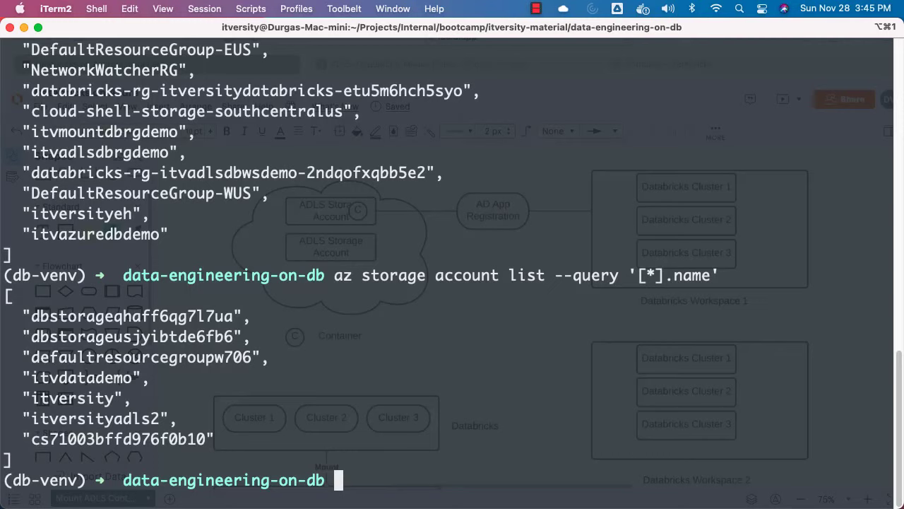
# - Begin a multi-line az storage account create command with the account name itvadlsdbdemo given as -n
pyautogui.write('az ')
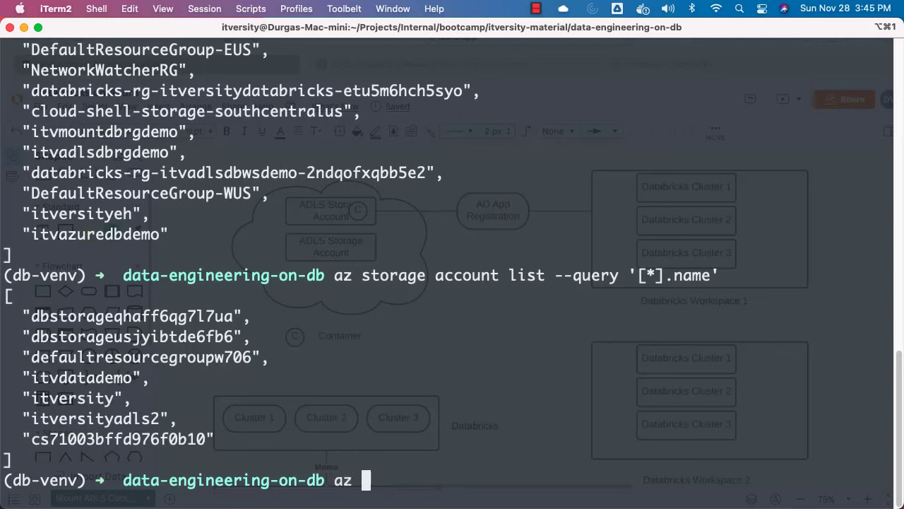
pyautogui.write('storag')
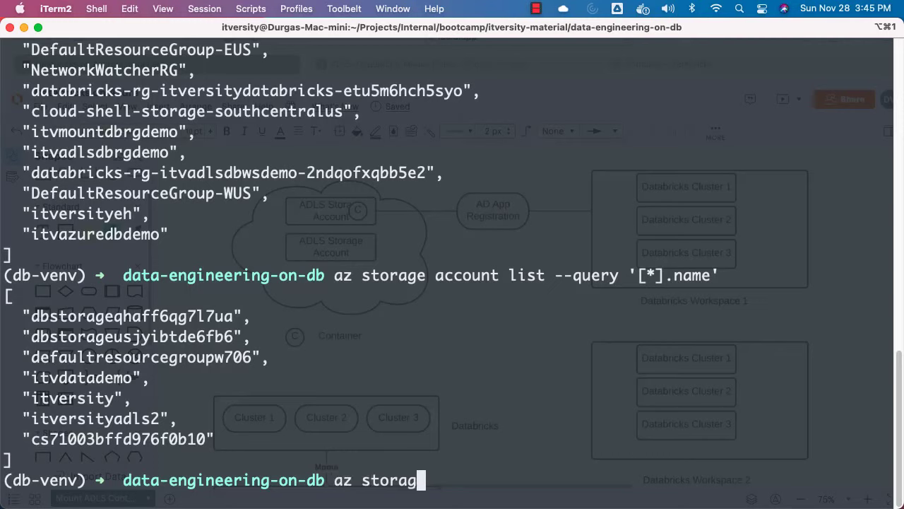
pyautogui.write('e account create ')
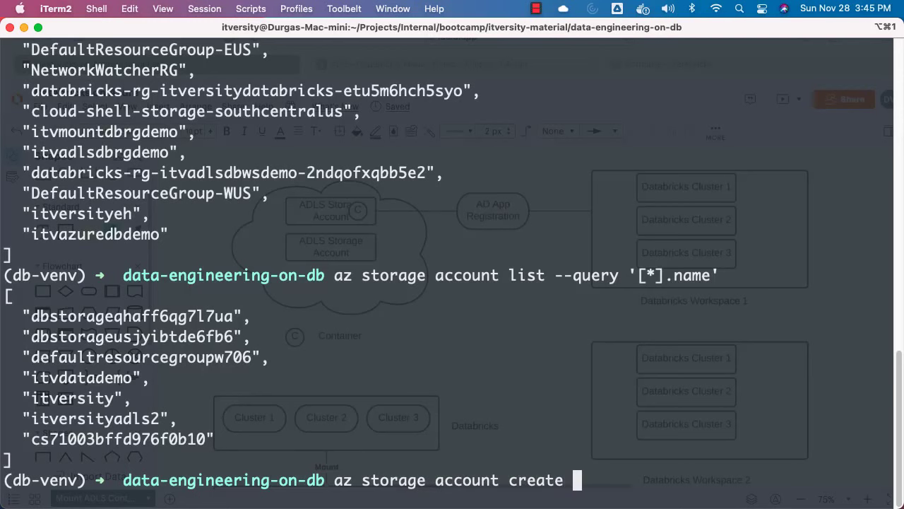
pyautogui.write('\\')
pyautogui.press('Return')
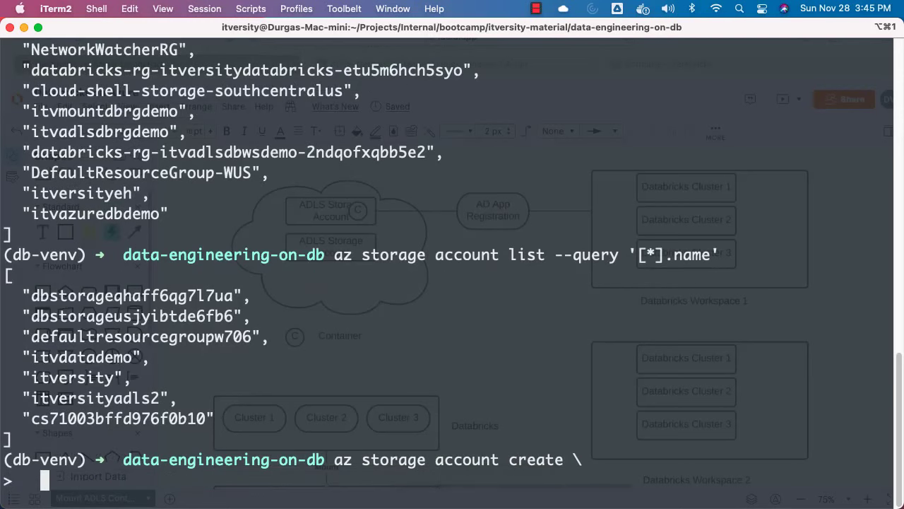
pyautogui.write('-n itv')
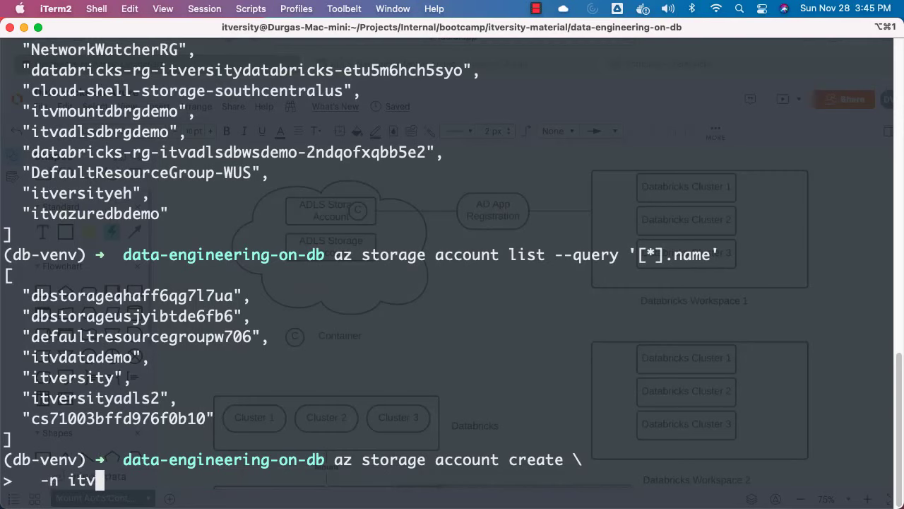
pyautogui.write('adlsdbdemo')
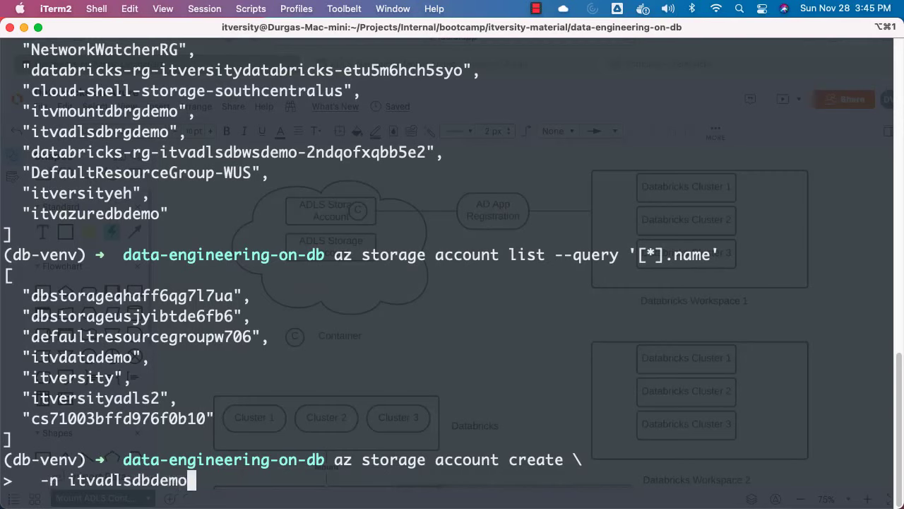
pyautogui.write(' \\')
pyautogui.press('Return')
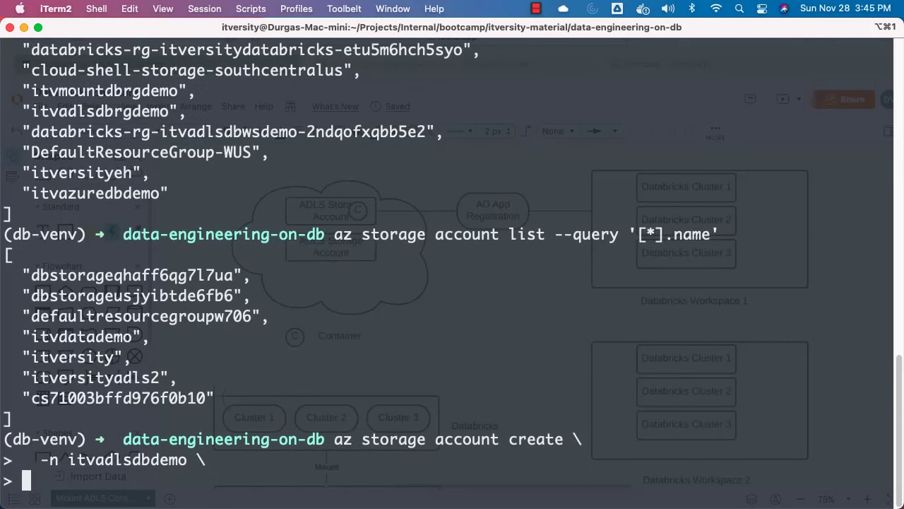
# - Add the resource group itvadlsdbrgdemo as the -g option, copying its name from the resource group list output
pyautogui.write('-g')
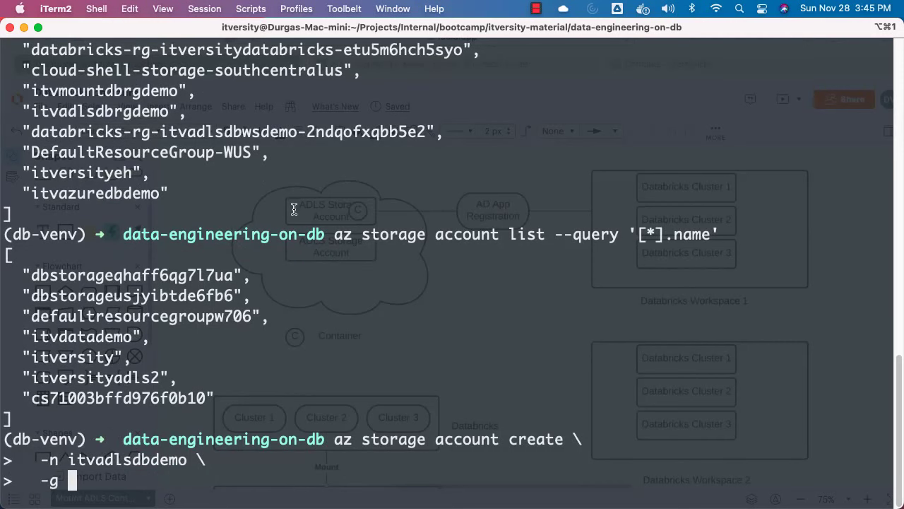
pyautogui.doubleClick(129, 116)
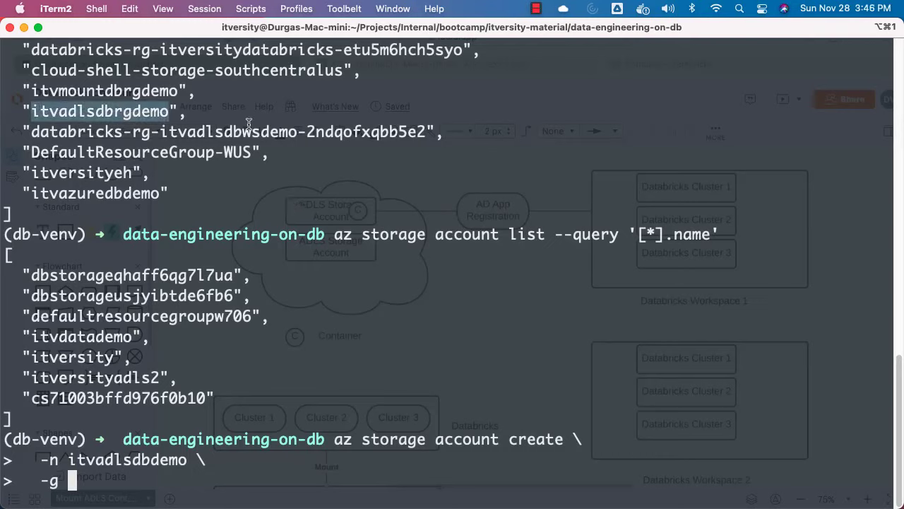
pyautogui.press('super+c')
pyautogui.press('super+v')
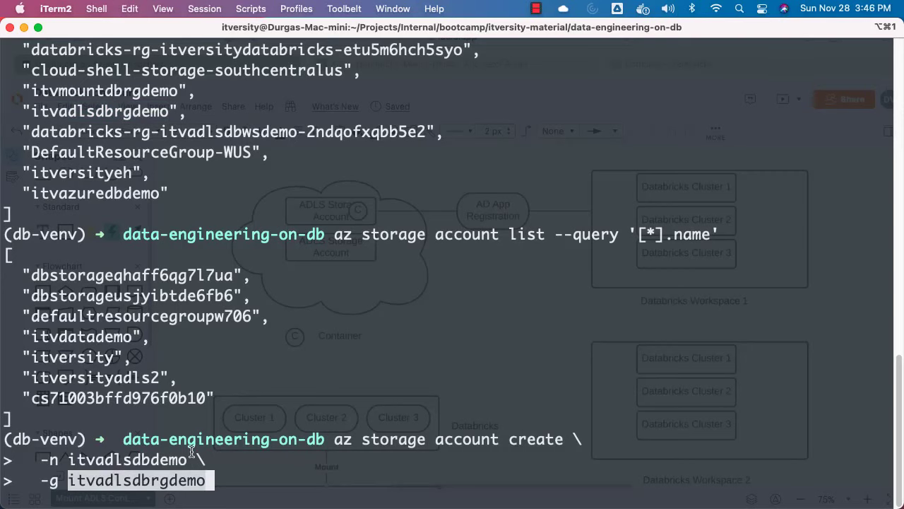
pyautogui.write('\\')
pyautogui.press('Return')
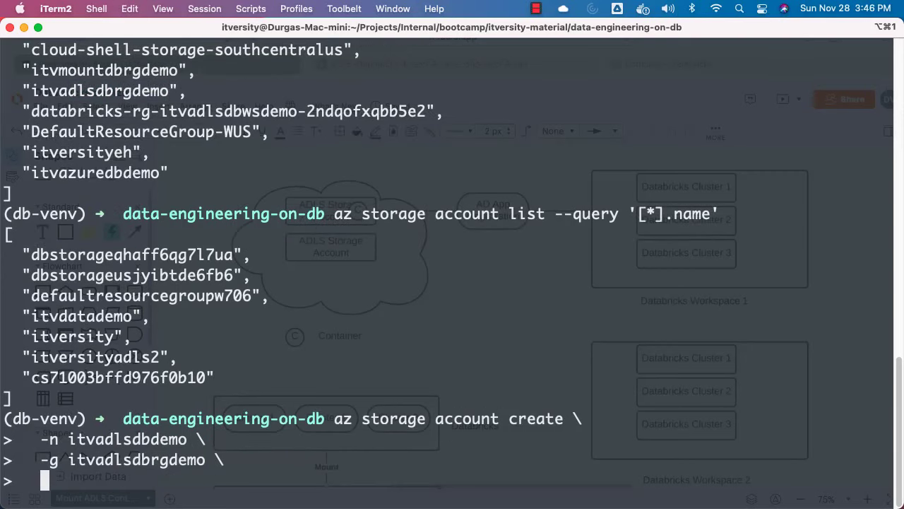
# - Add the location -l eastus and --sku Standard_LRS, and run the storage account creation command
pyautogui.write('-l ')
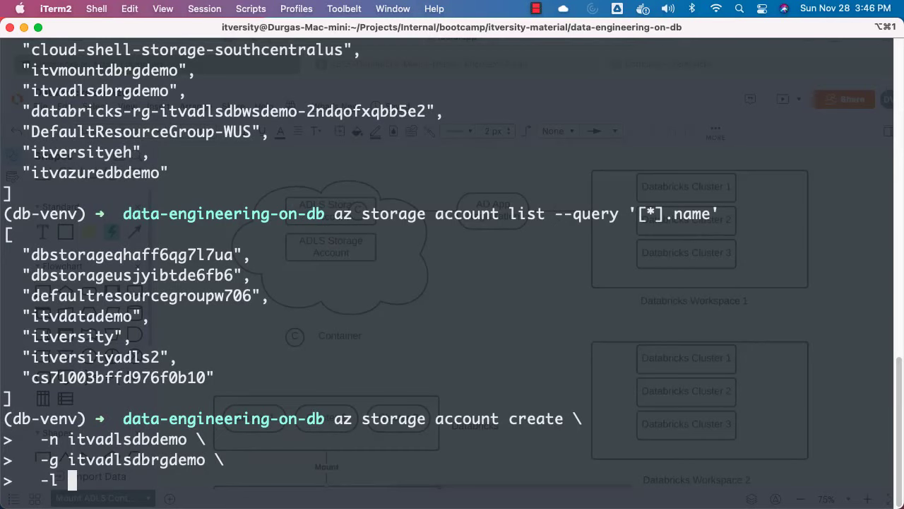
pyautogui.write('eastus ')
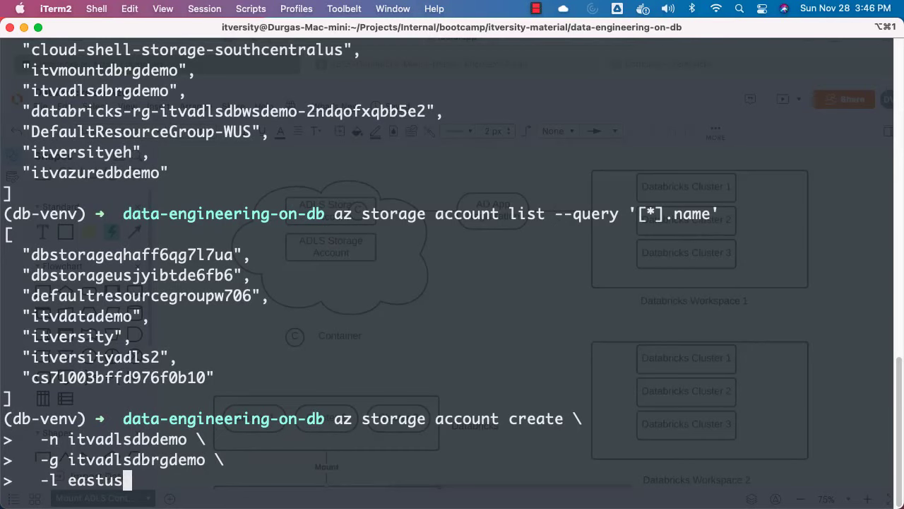
pyautogui.write('\\')
pyautogui.press('Return')
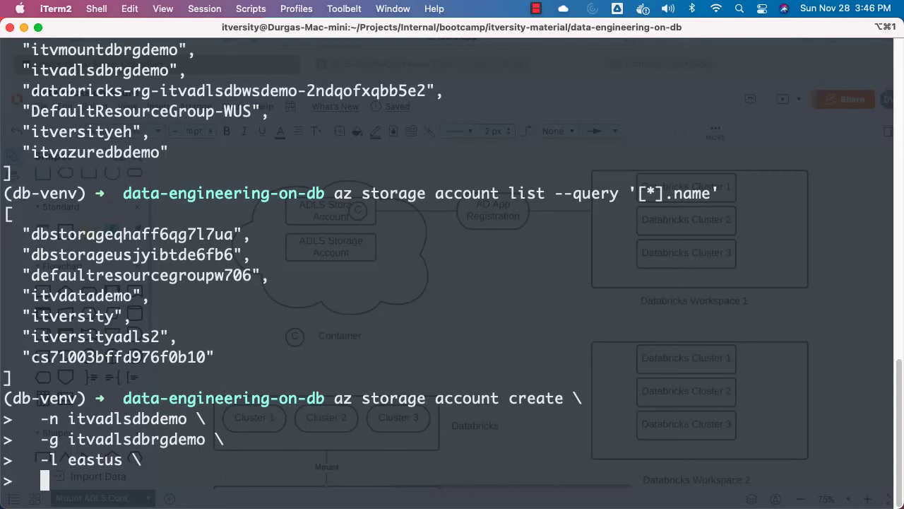
pyautogui.write('--sku ')
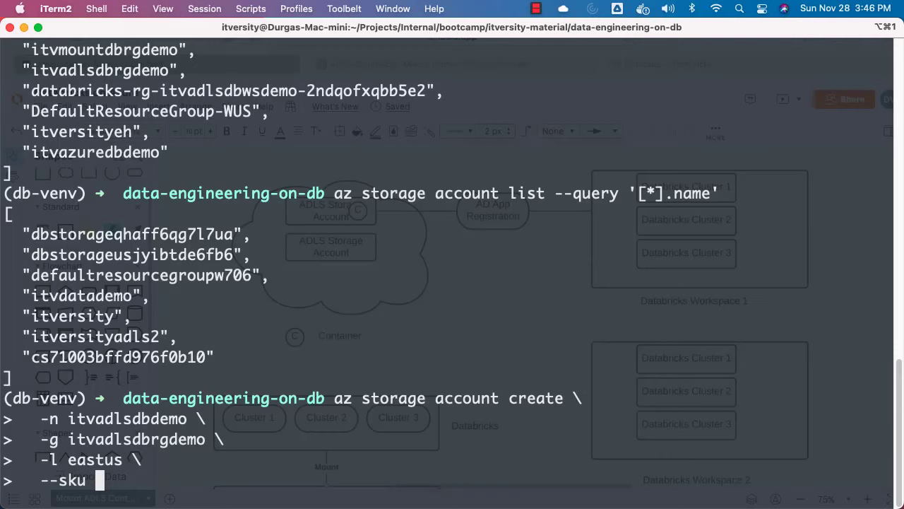
pyautogui.write('St')
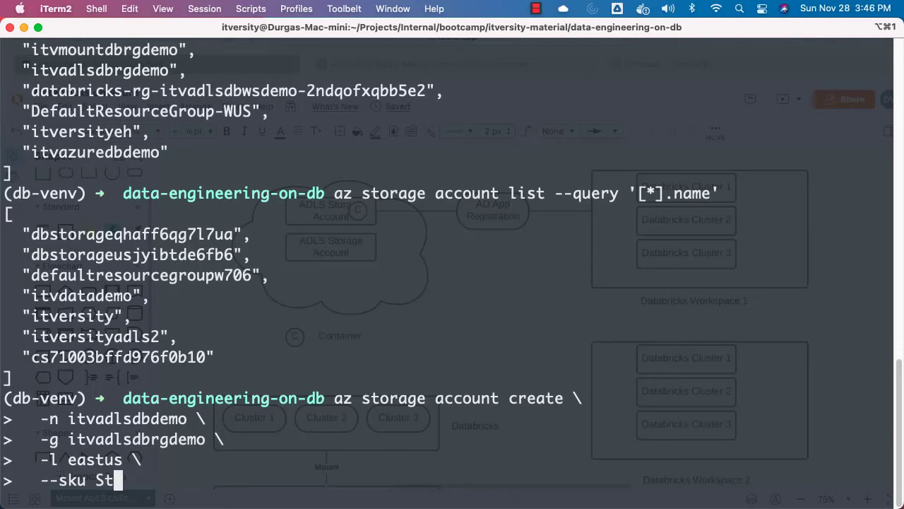
pyautogui.write('andard_LRS')
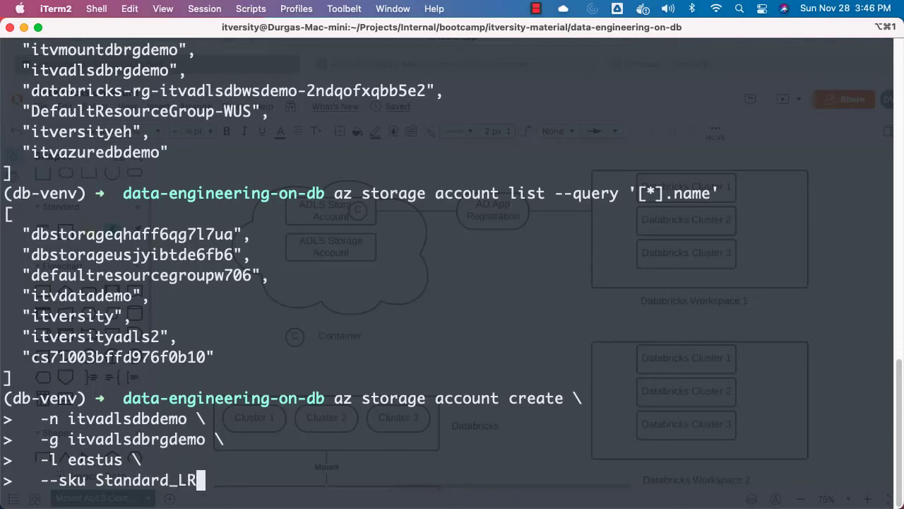
pyautogui.doubleClick(178, 479)
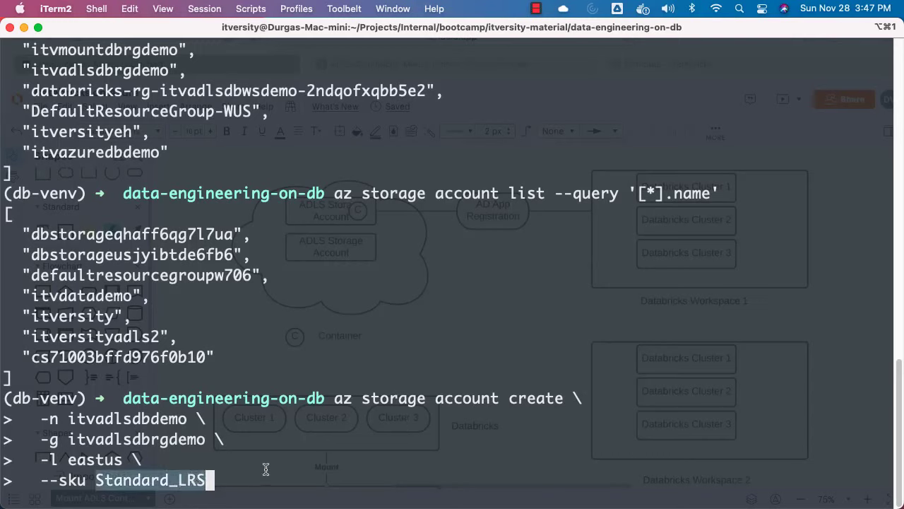
pyautogui.press('Return')
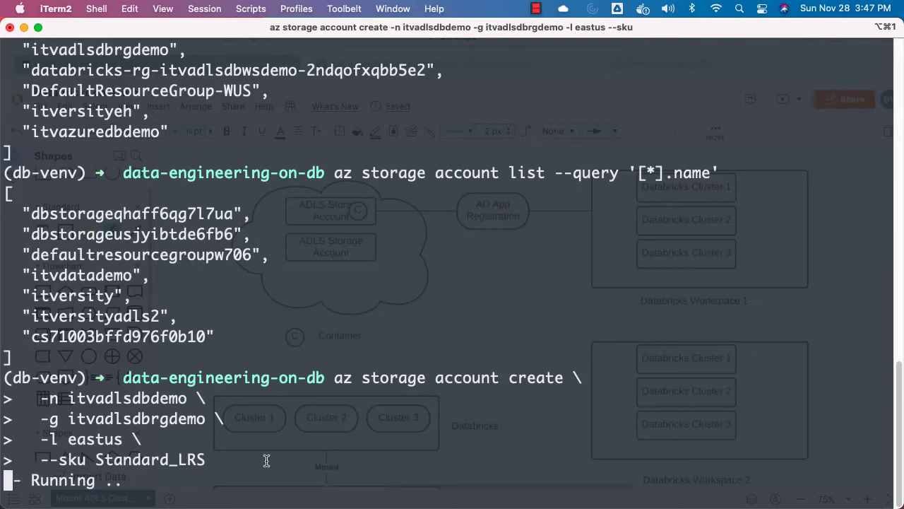
# - Examine the provisioning state in the output of the storage account creation
pyautogui.moveTo(337, 174); pyautogui.dragTo(728, 178)
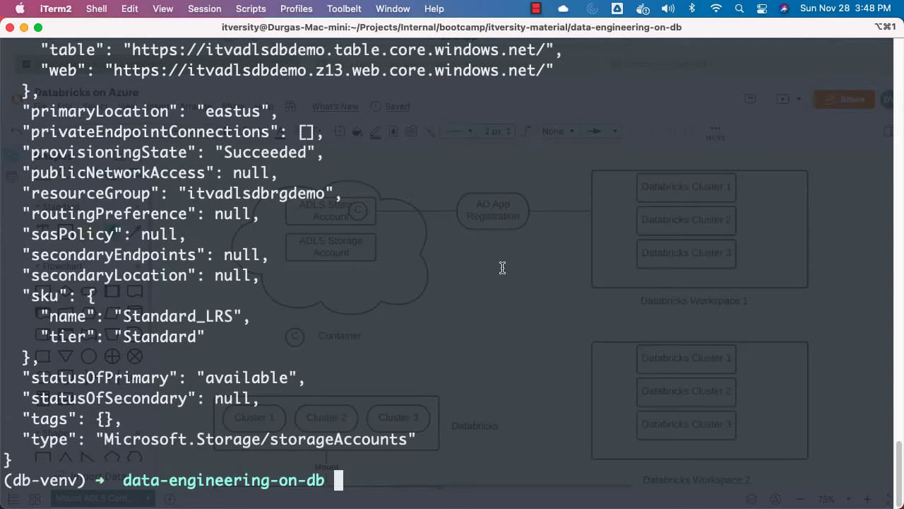
pyautogui.scroll(3, 463, 342)
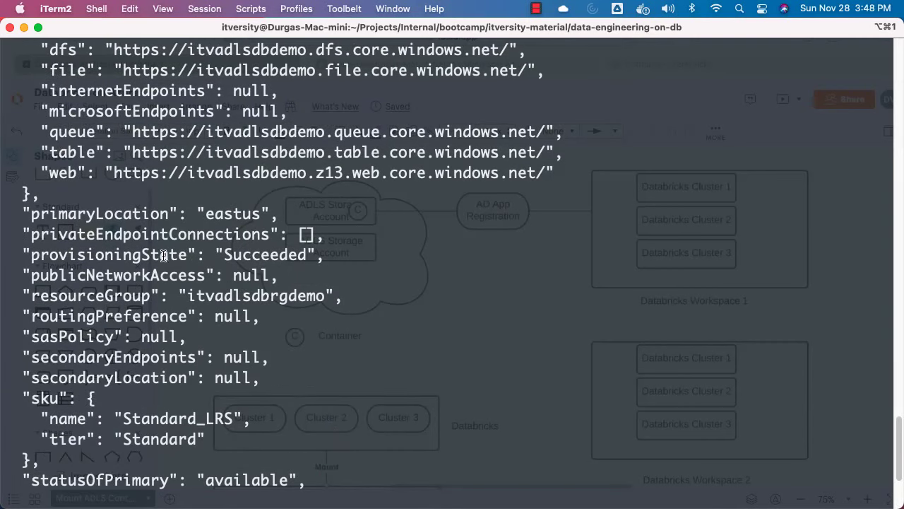
pyautogui.doubleClick(163, 256)
pyautogui.doubleClick(242, 255)
pyautogui.scroll(1, 399, 215)
pyautogui.scroll(-5, 399, 215)
# - Rerun the earlier storage account name listing from the command history to check for the new account
pyautogui.write('az storage account create \\   -n itvadlsdbdemo \\   -g itvadlsdbrgdemo \\   -l eastus \\   --sku Standard_LRS')
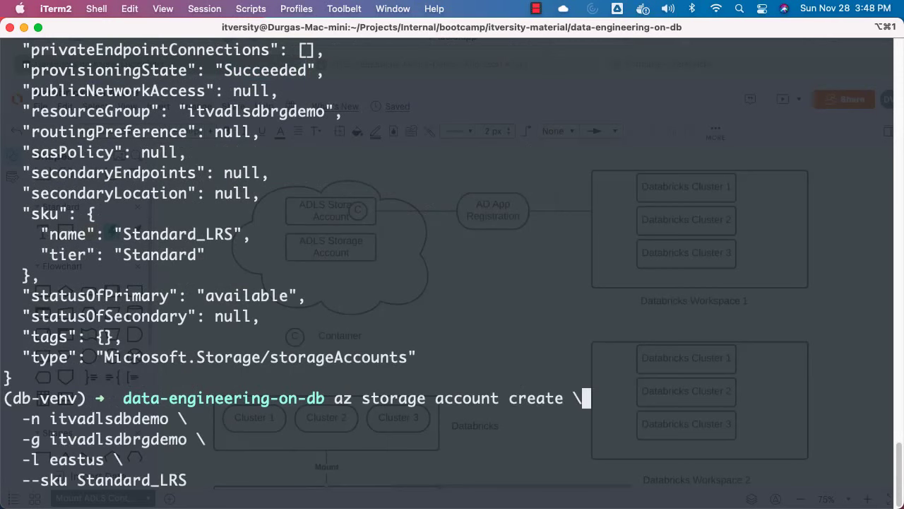
pyautogui.press('Up')
pyautogui.press('Return')
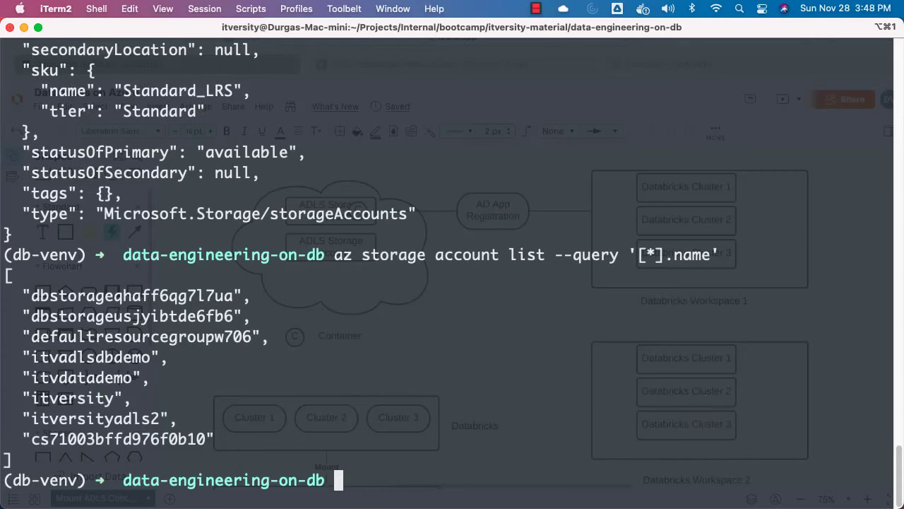
# - List only the storage account names in resource group itvadlsdbrgdemo by adding -g itvadlsdbrgdemo to the listing command, and check the account name
pyautogui.press('Up')
pyautogui.write('-g')
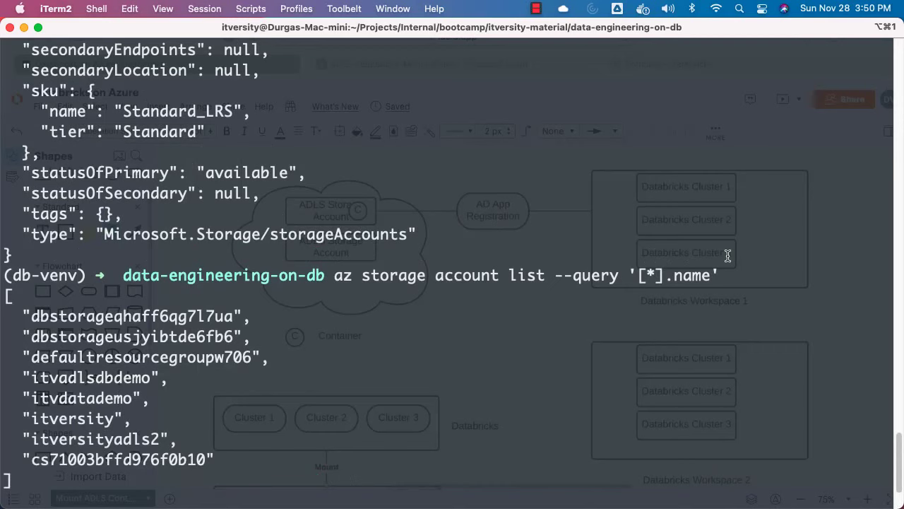
pyautogui.scroll(10, 728, 256)
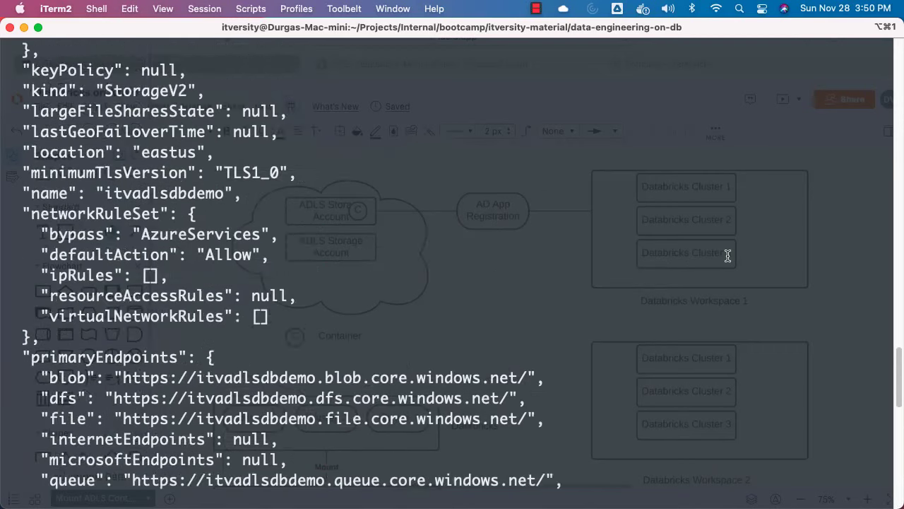
pyautogui.scroll(15, 727, 255)
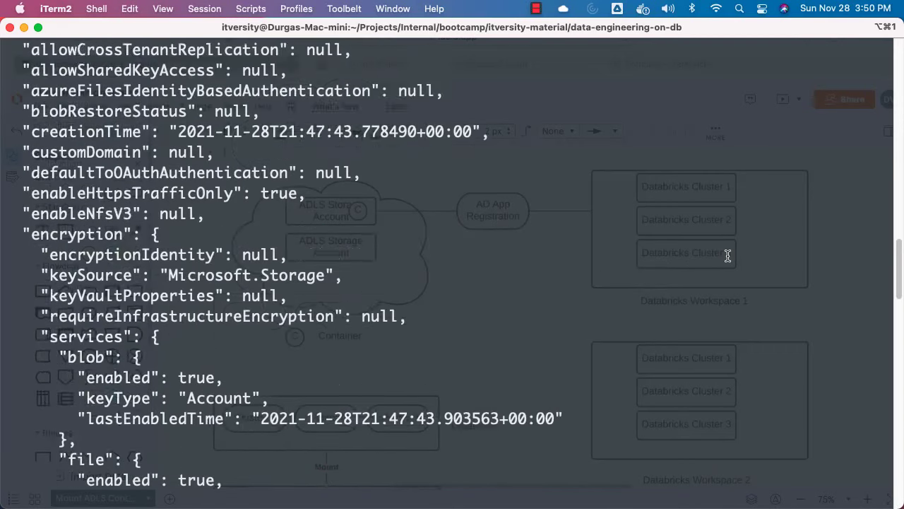
pyautogui.doubleClick(168, 275)
pyautogui.write('itvadlsdbrgdemo')
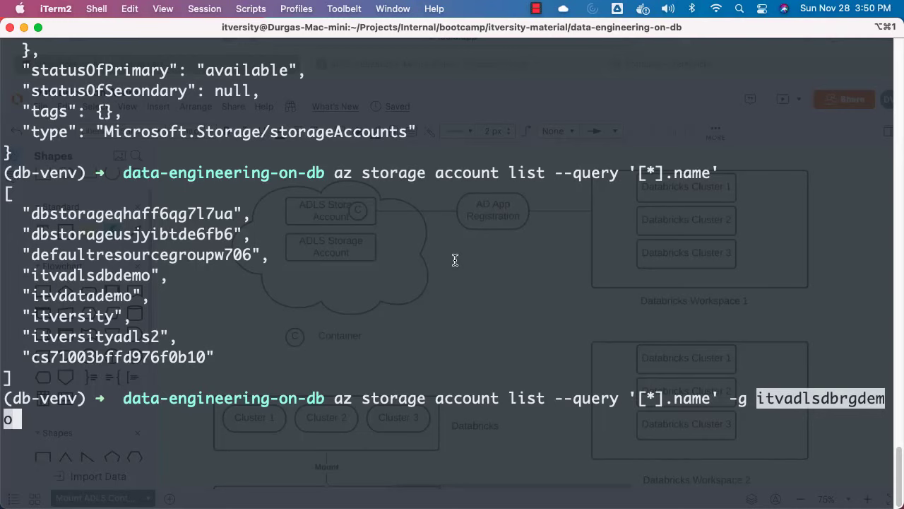
pyautogui.press('Return')
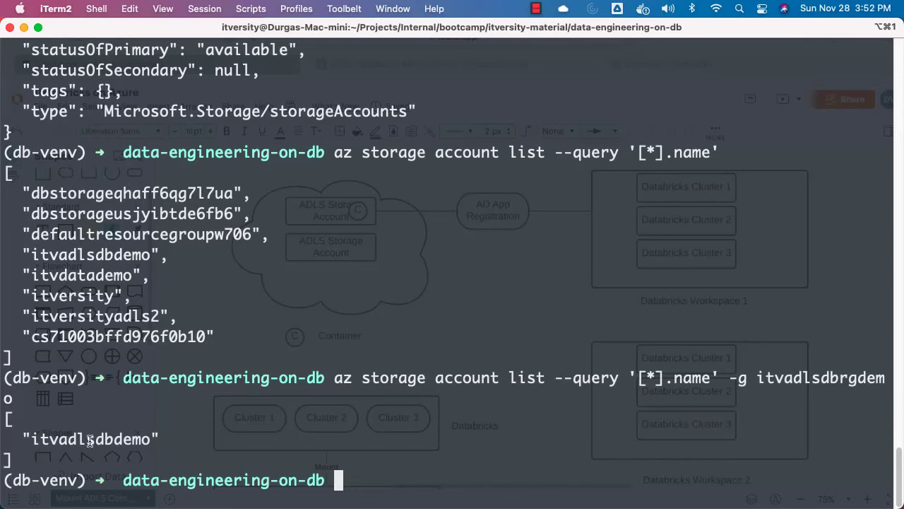
pyautogui.doubleClick(89, 442)
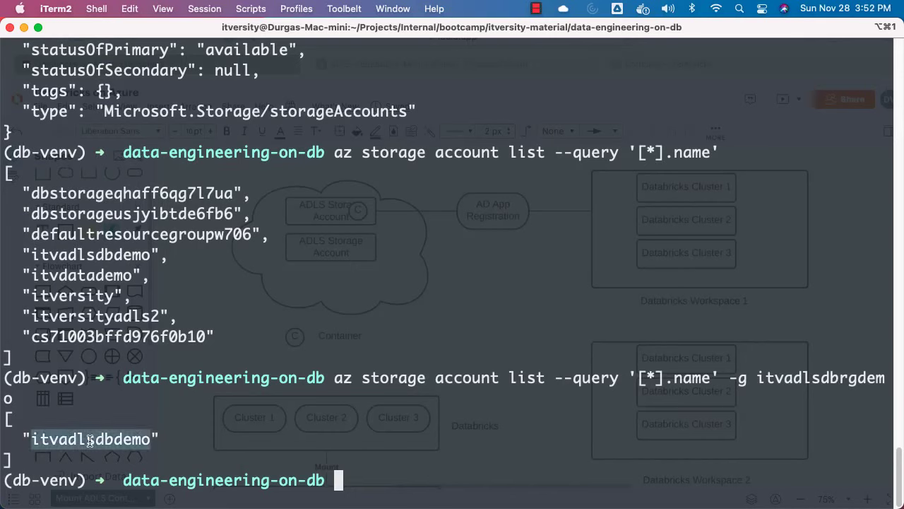
pyautogui.doubleClick(809, 377)
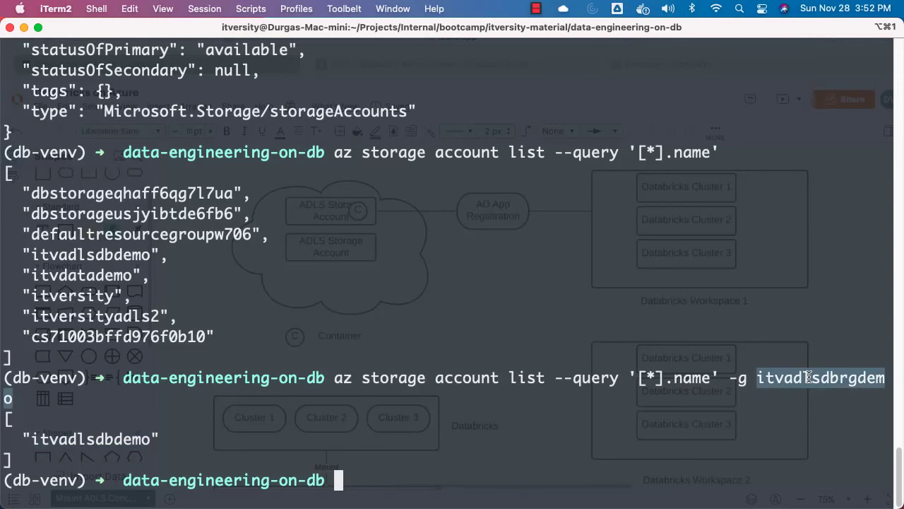
# - Switch to the Lucidchart diagram in Safari and examine how the Databricks workspace, AD app registration and ADLS storage account are connected
pyautogui.press('super+Tab')
pyautogui.press('super+Tab')
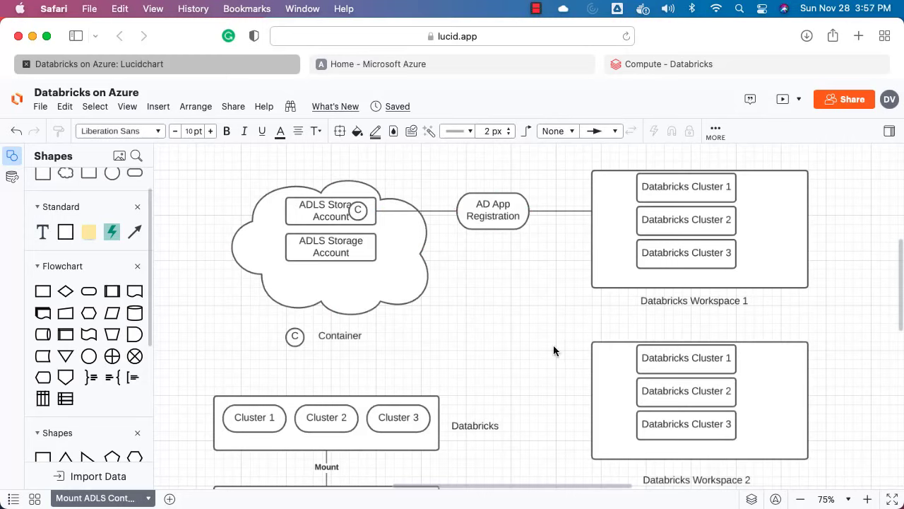
pyautogui.click(694, 303)
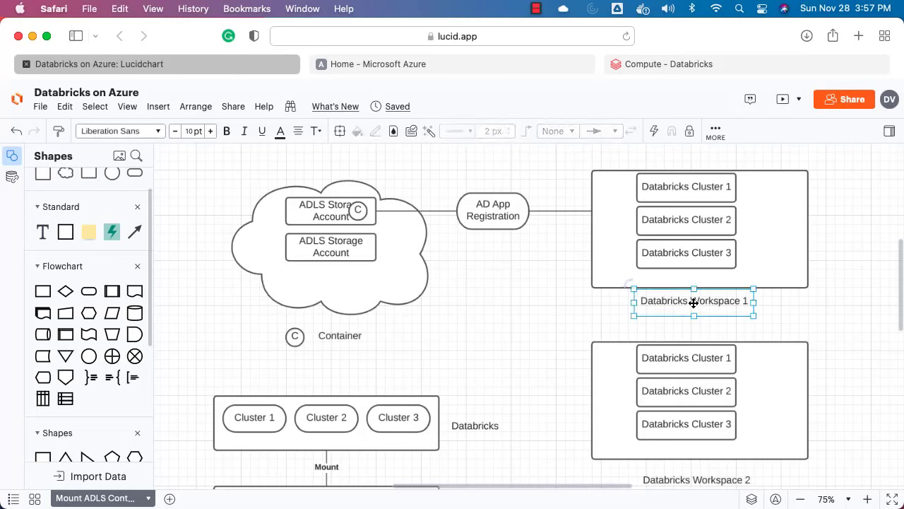
pyautogui.click(498, 217)
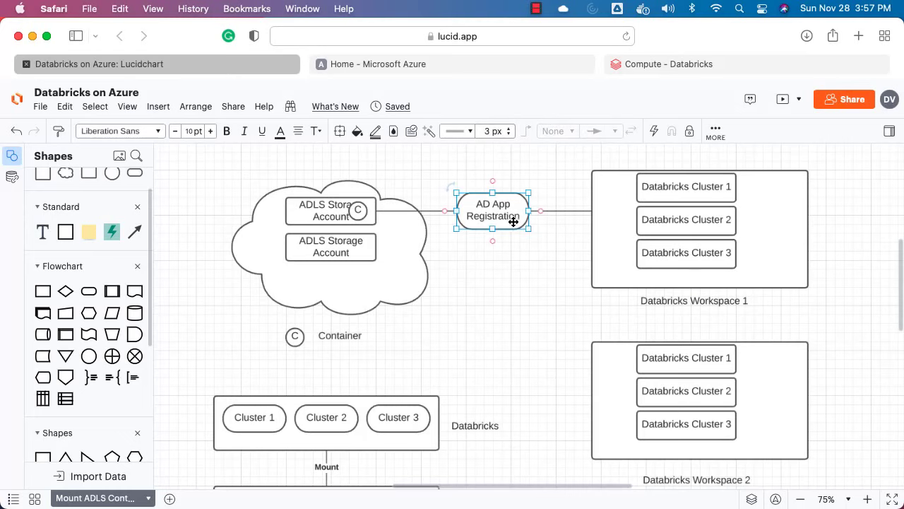
pyautogui.click(316, 217)
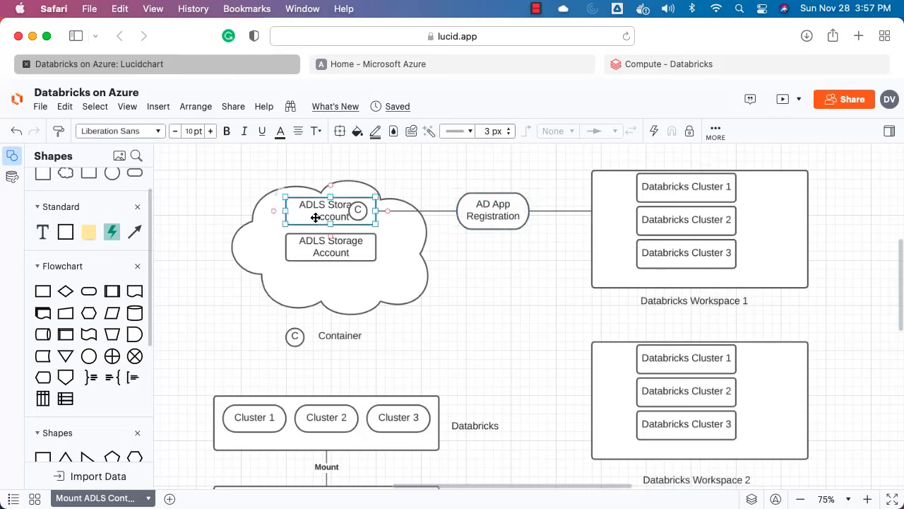
pyautogui.click(491, 218)
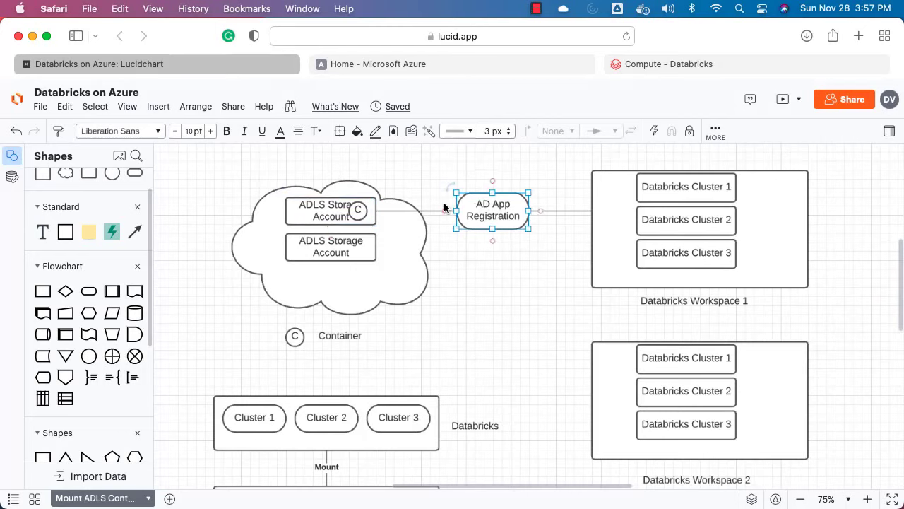
# - In the Azure portal, search for the Storage accounts service and open the itvadlsdbdemo storage account
pyautogui.click(459, 65)
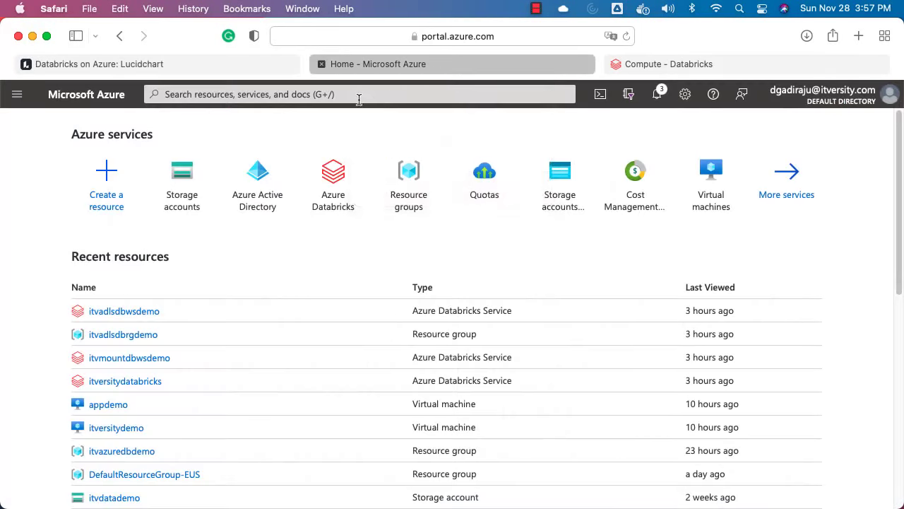
pyautogui.click(358, 96)
pyautogui.write('storag')
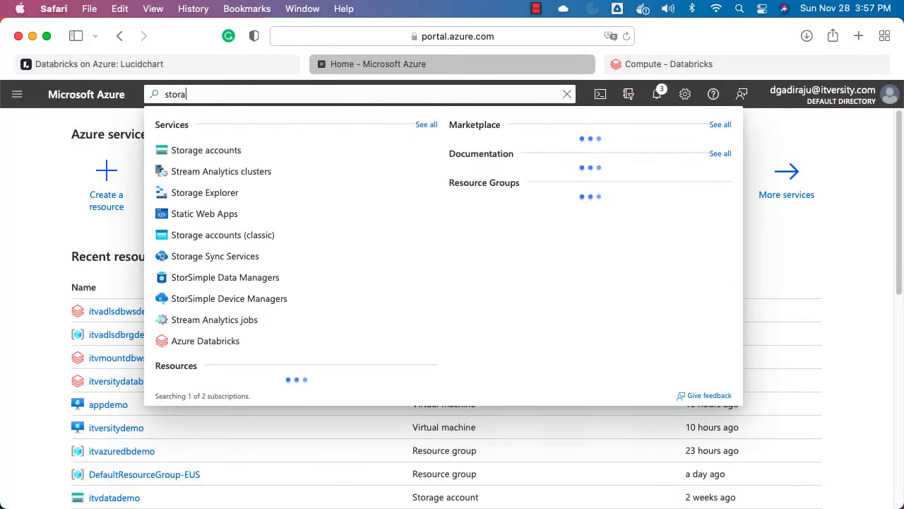
pyautogui.click(233, 157)
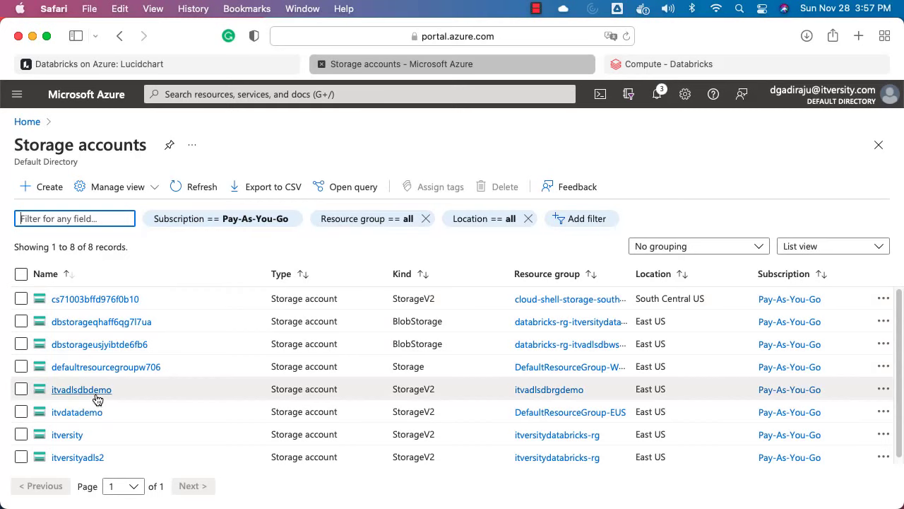
pyautogui.moveTo(98, 397)
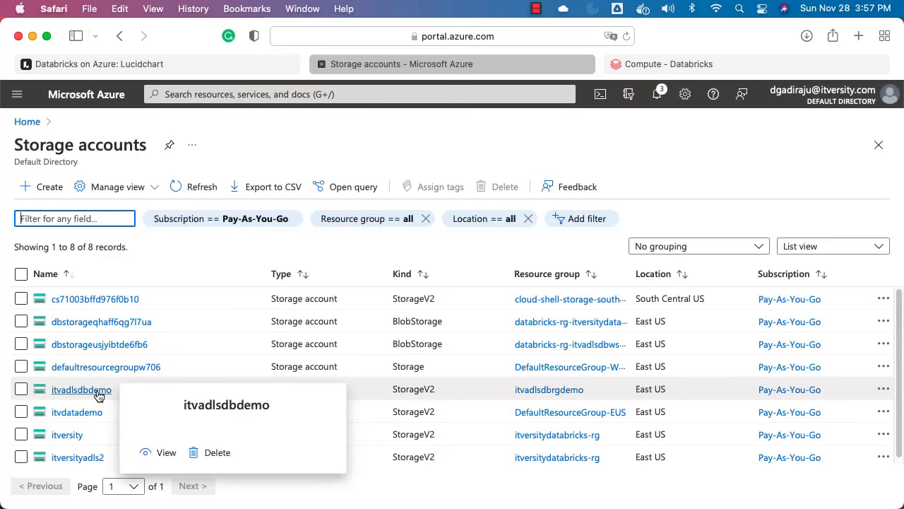
pyautogui.click(97, 394)
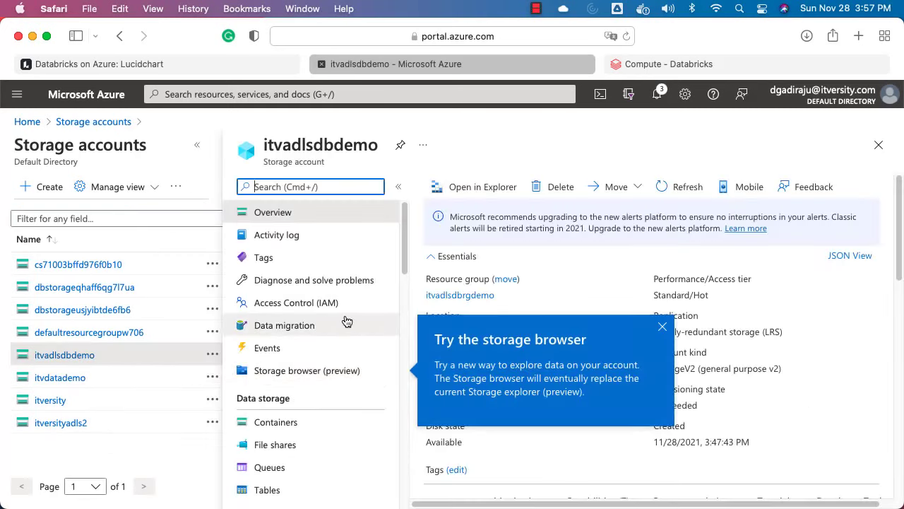
# - Start a role assignment in the storage account's Access Control (IAM) and choose the Storage Blob Data Contributor role
pyautogui.click(315, 304)
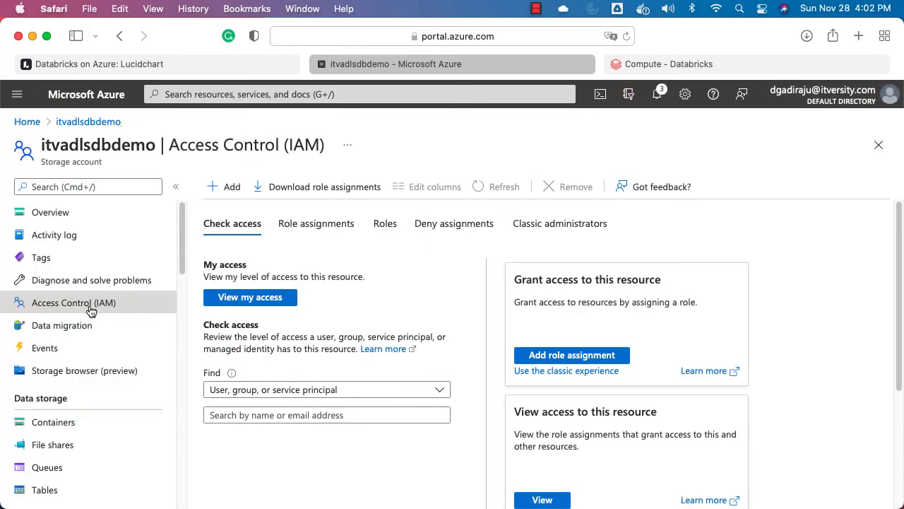
pyautogui.click(229, 190)
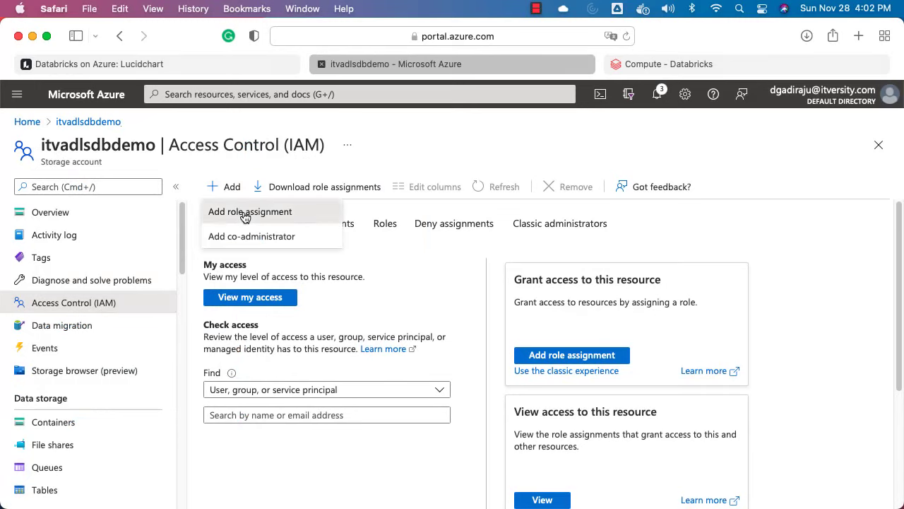
pyautogui.click(248, 212)
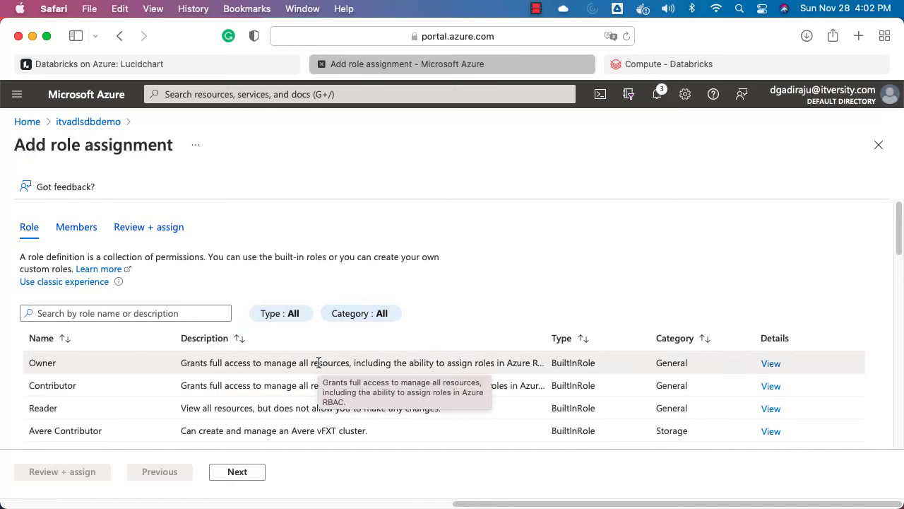
pyautogui.click(87, 315)
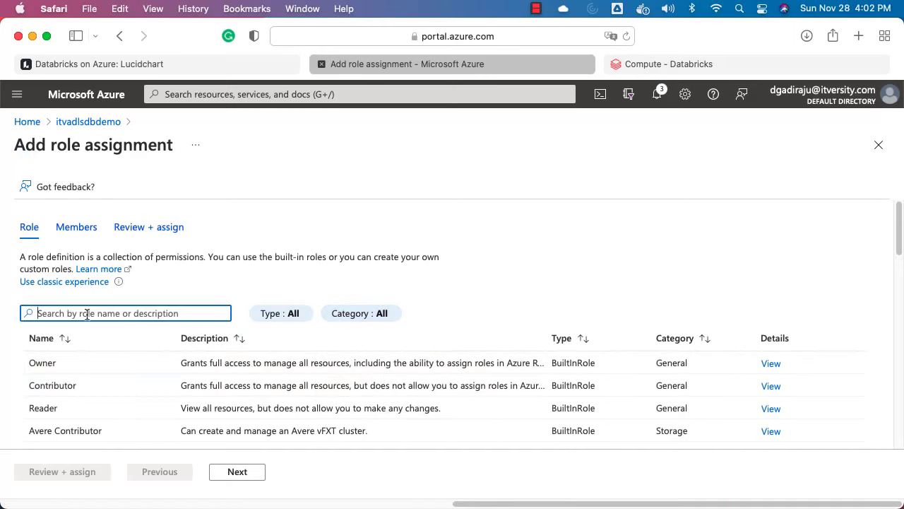
pyautogui.write('Stora')
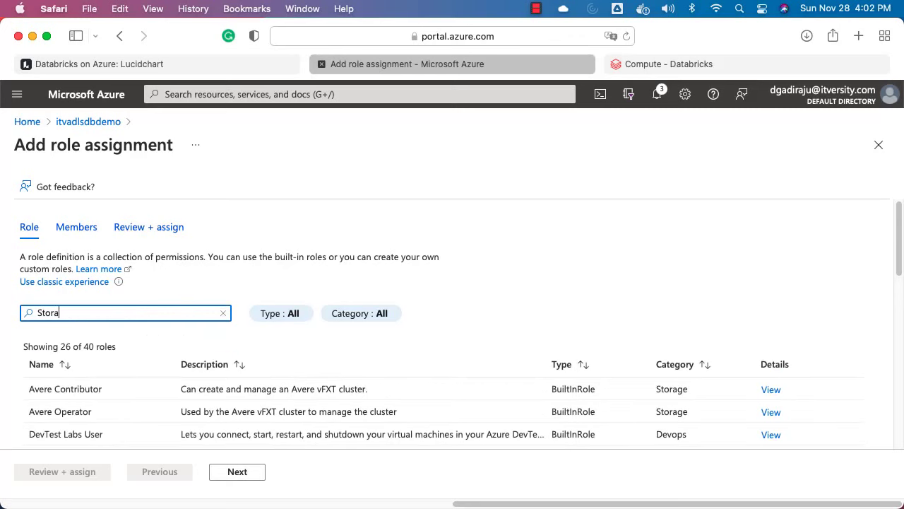
pyautogui.write('ge Data ')
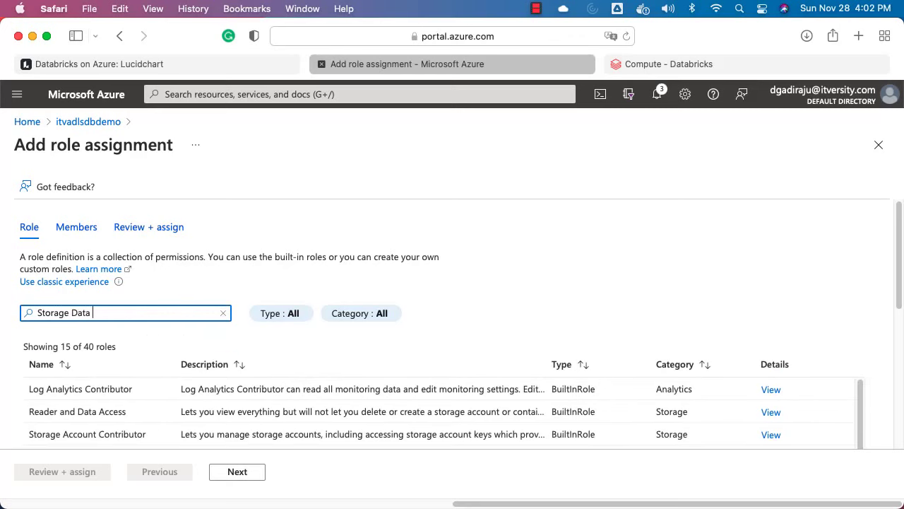
pyautogui.write('Blo')
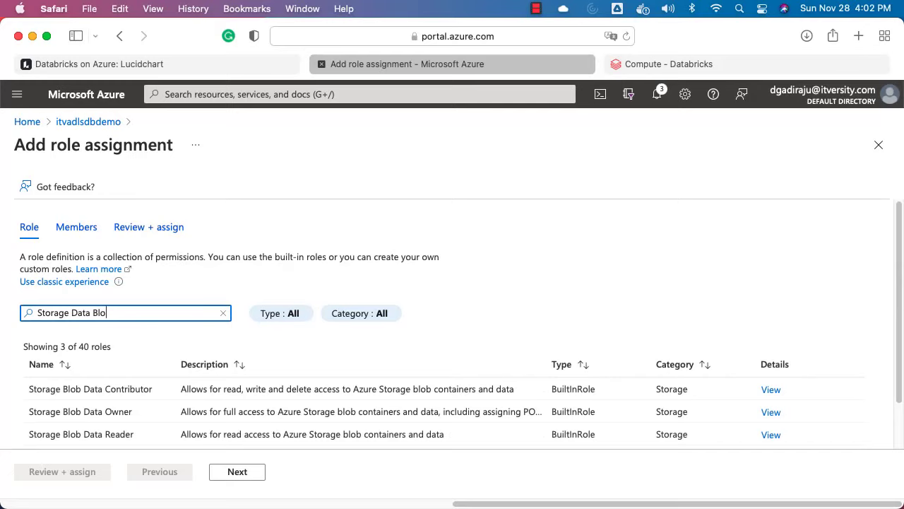
pyautogui.click(141, 389)
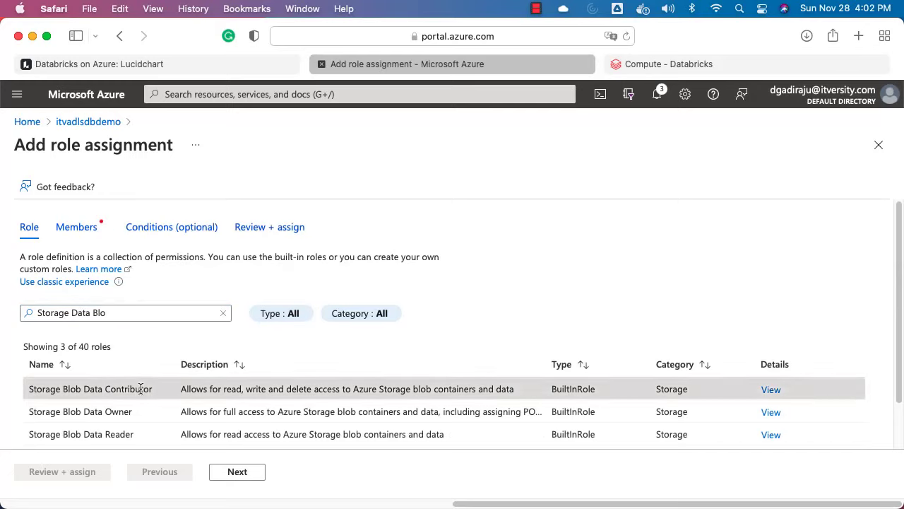
pyautogui.click(237, 472)
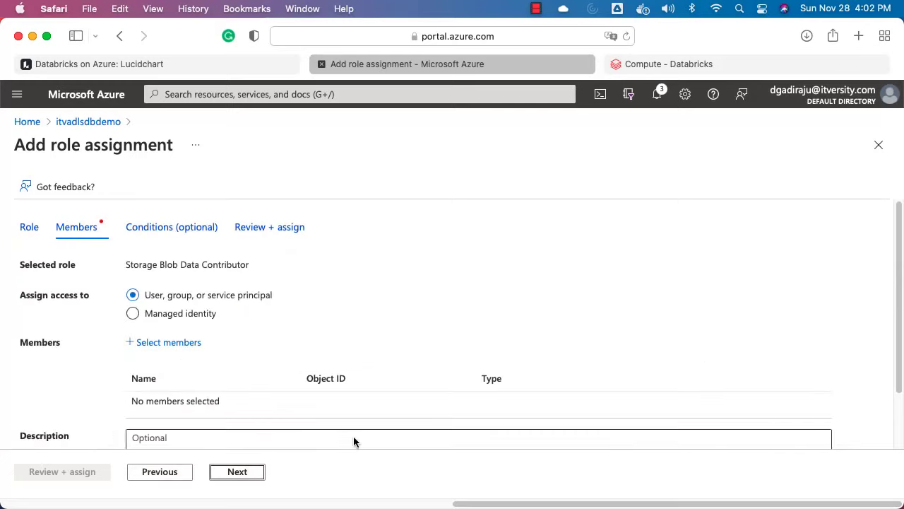
# - Search the members for ADLS and select the ADLS-Databricks-Mount-Demo app as the role's member
pyautogui.click(168, 341)
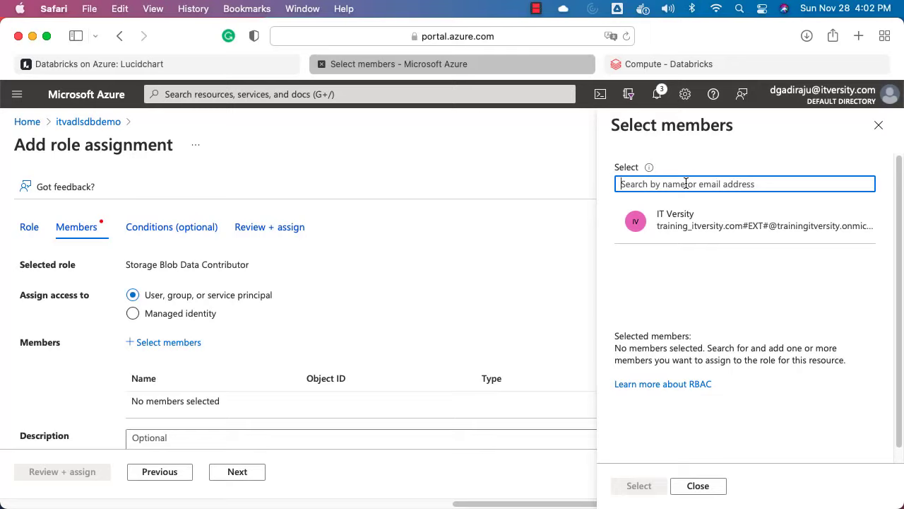
pyautogui.write('AD')
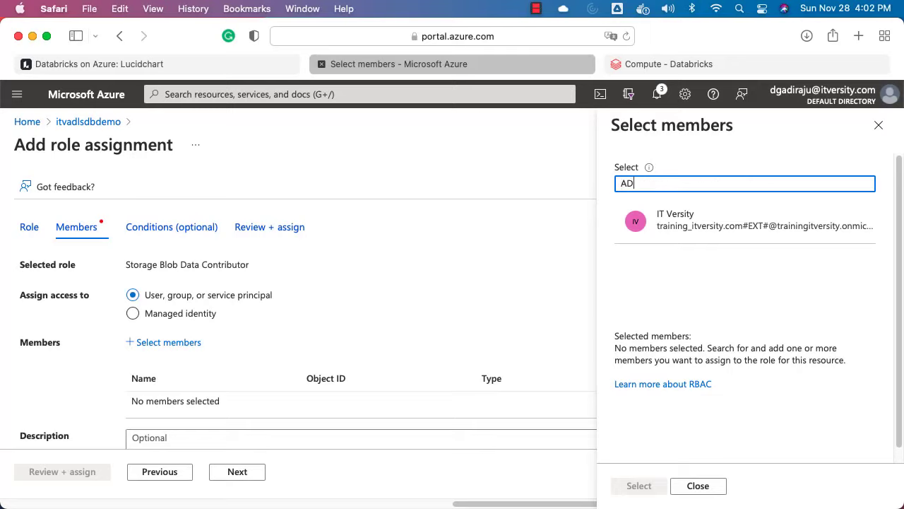
pyautogui.write('LS')
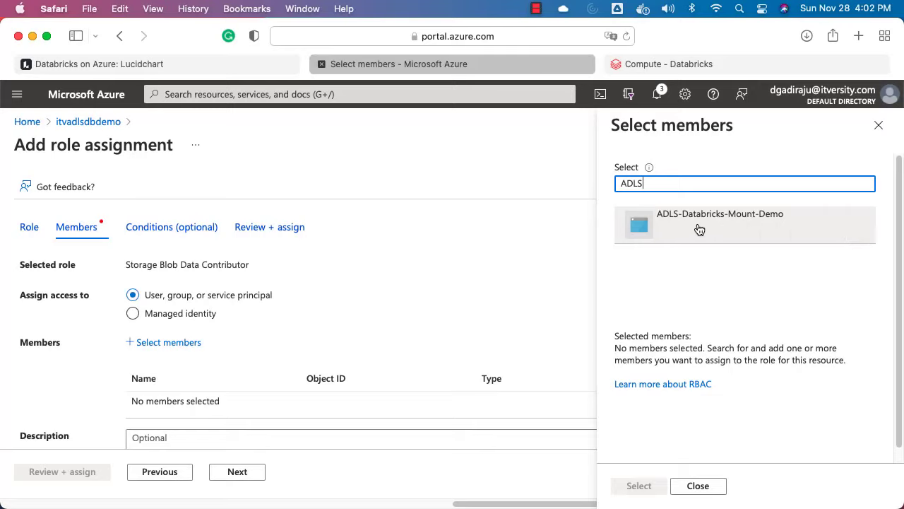
pyautogui.click(735, 226)
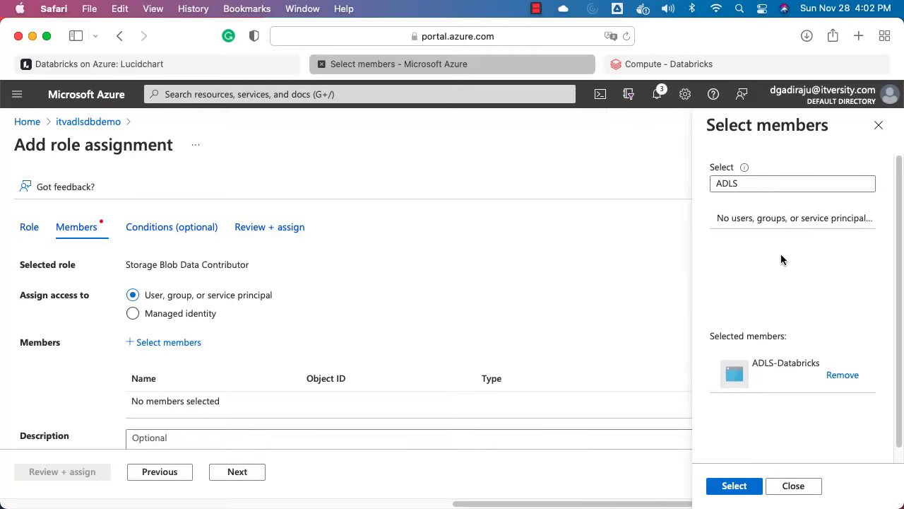
pyautogui.click(742, 487)
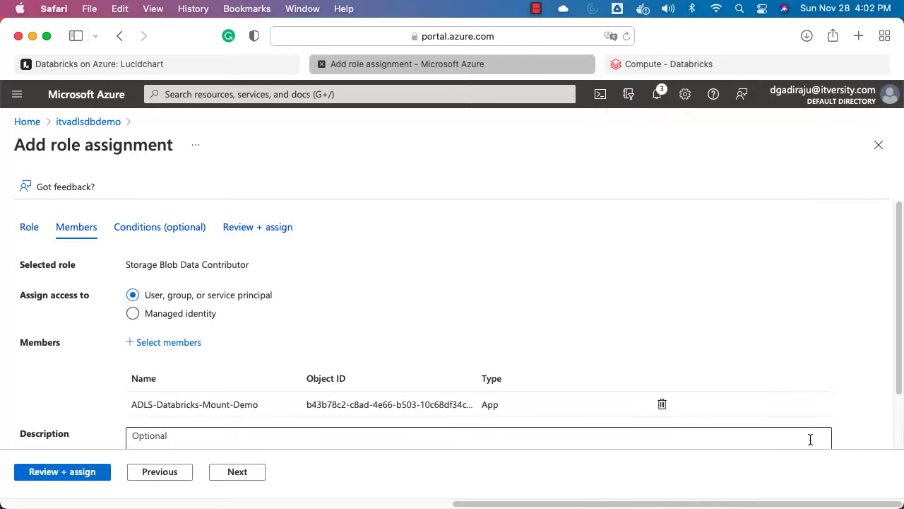
# - Proceed without adding a condition, review the role assignment and assign it
pyautogui.click(246, 474)
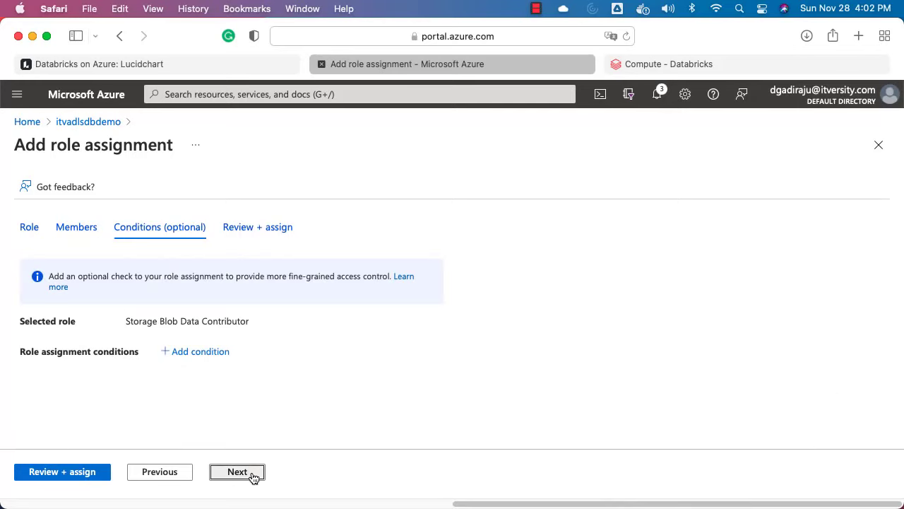
pyautogui.click(253, 475)
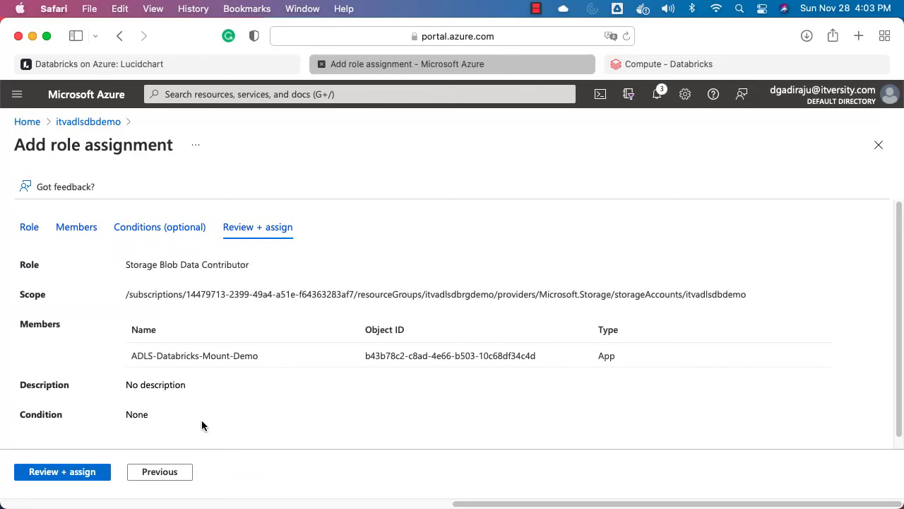
pyautogui.click(85, 477)
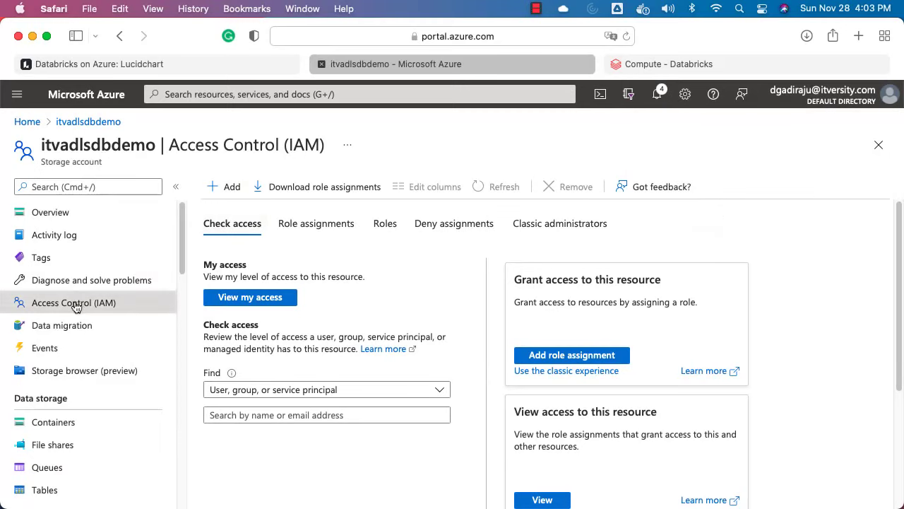
# - Start another role assignment on itvadlsdbdemo, pick Storage Blob Data Contributor from the full role list and open the member selection
pyautogui.click(232, 187)
pyautogui.click(248, 214)
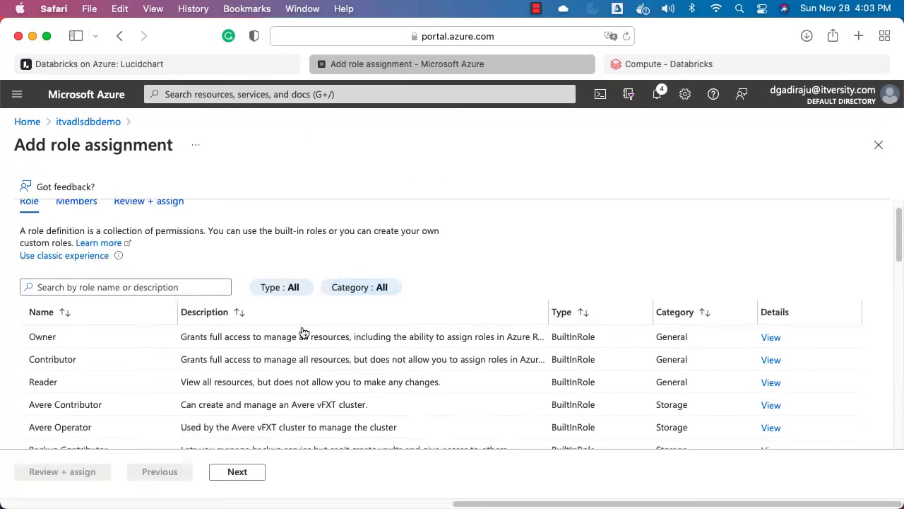
pyautogui.scroll(-10, 302, 332)
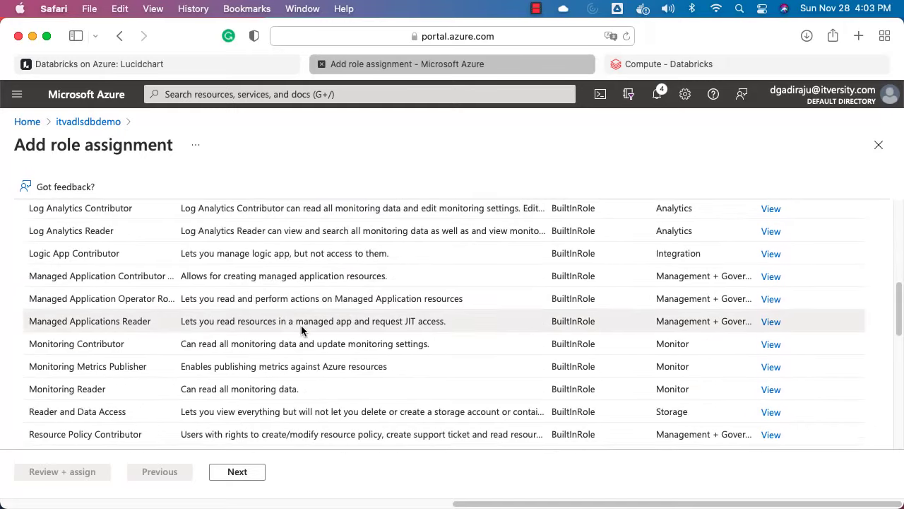
pyautogui.scroll(-7, 301, 329)
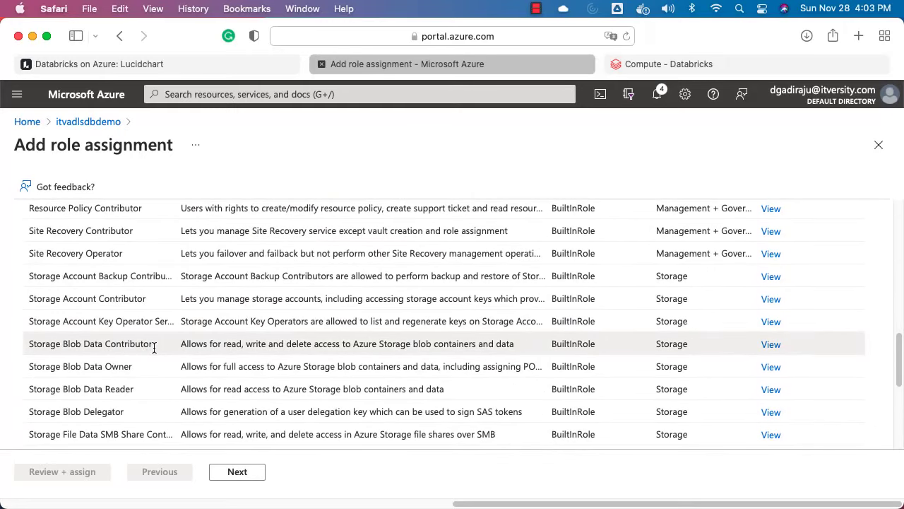
pyautogui.click(153, 346)
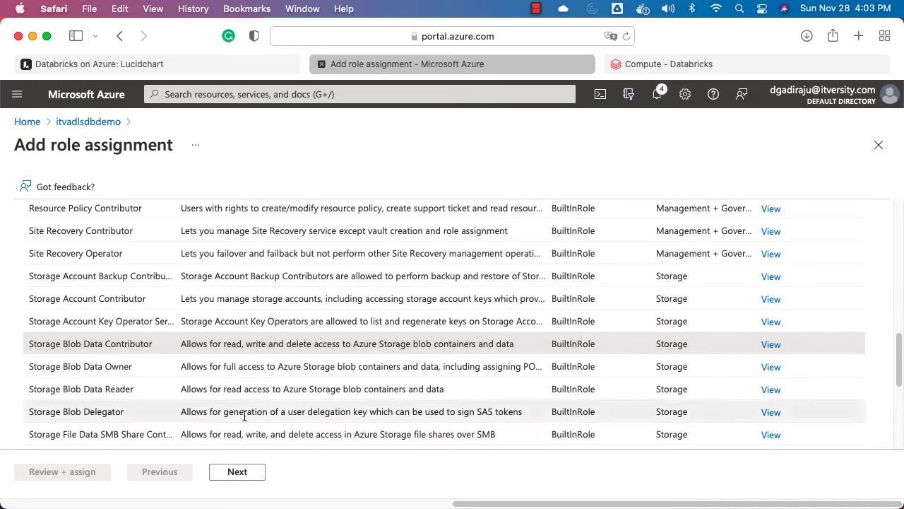
pyautogui.click(237, 472)
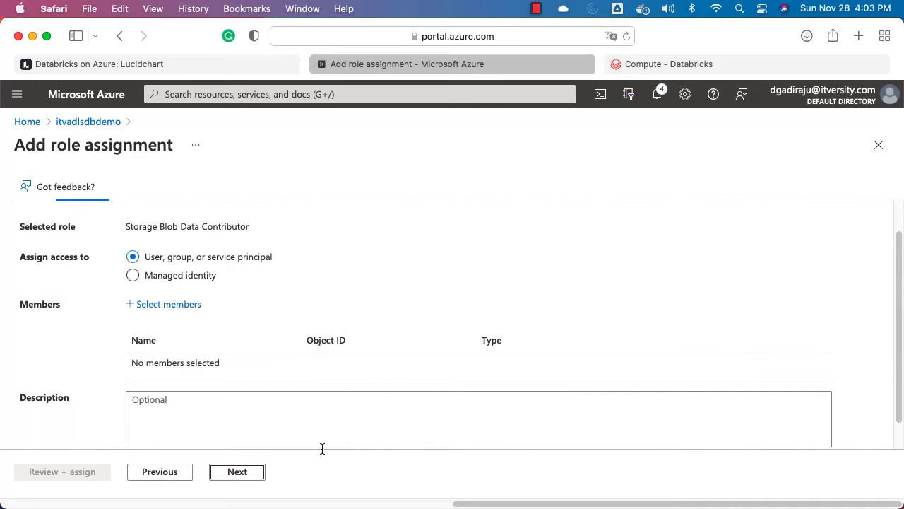
pyautogui.click(169, 304)
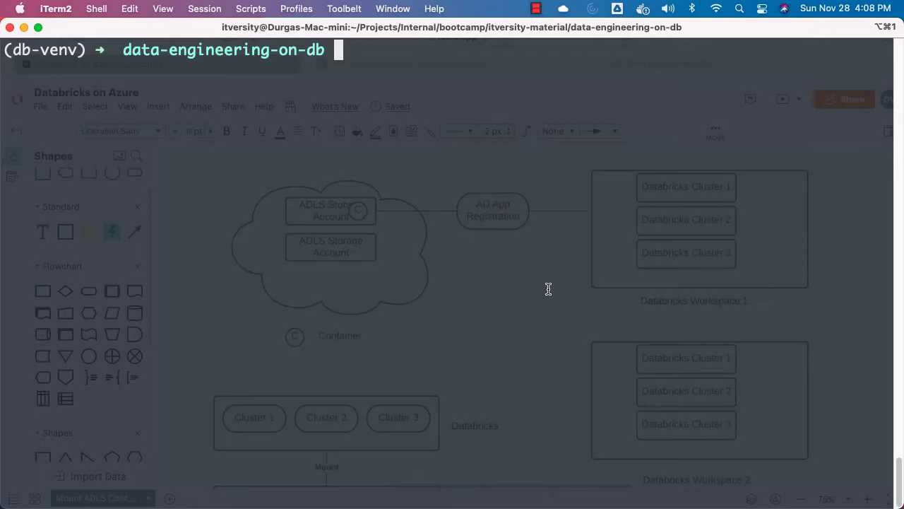
pyautogui.write('https')
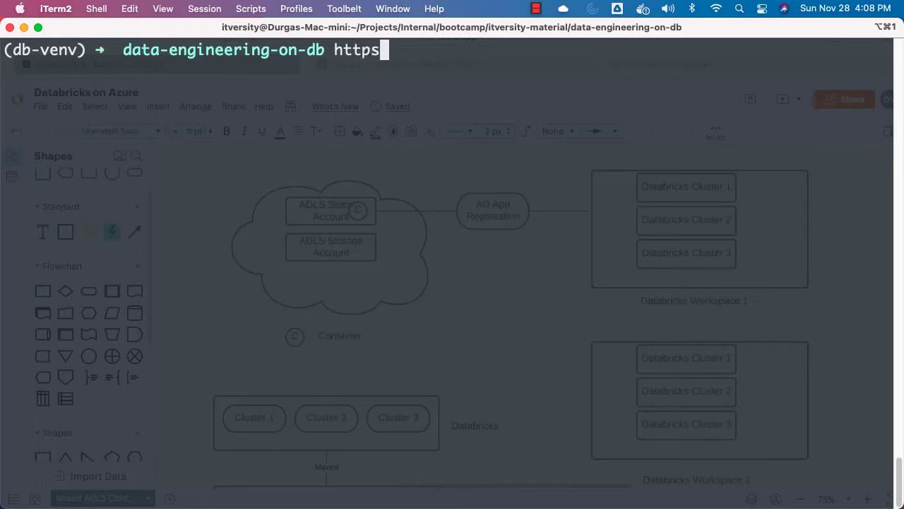
pyautogui.write('://')
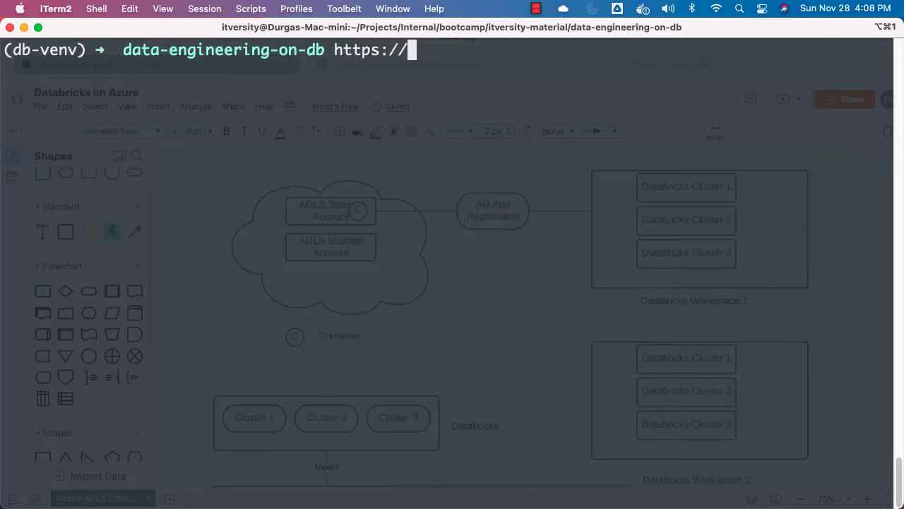
pyautogui.write('github.com/d')
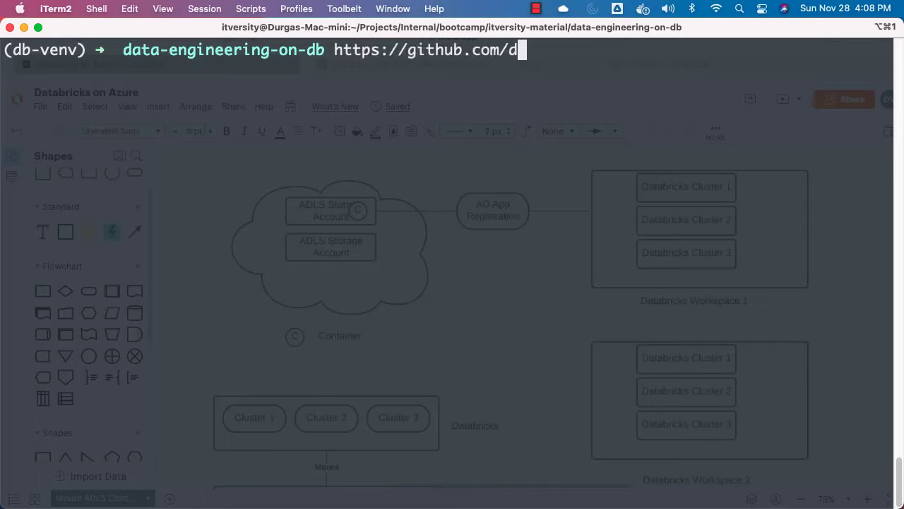
pyautogui.write('gadiraju/')
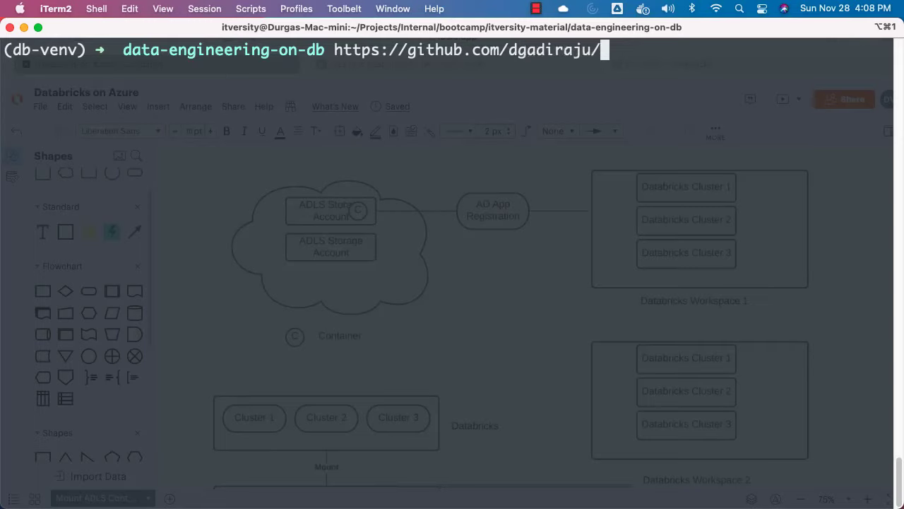
pyautogui.write('retail_db.git')
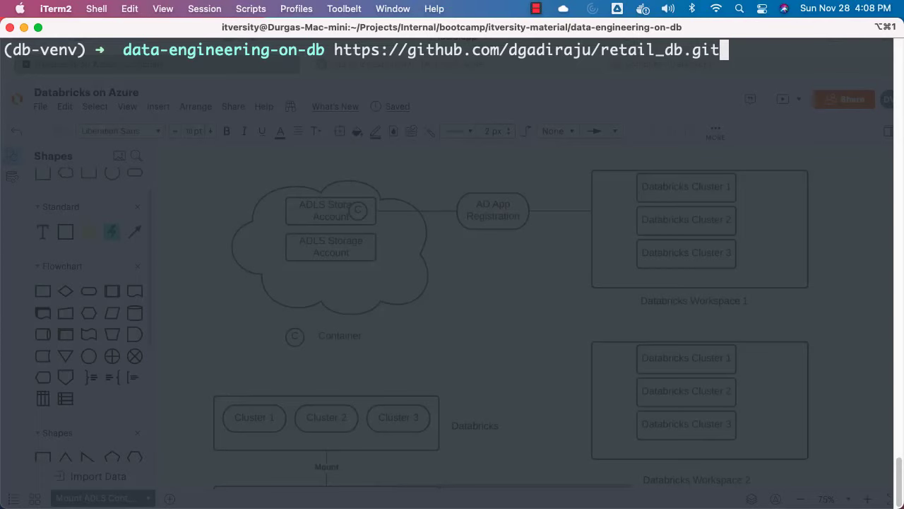
pyautogui.hotkey('ctrl', 'a')
pyautogui.write('git clone')
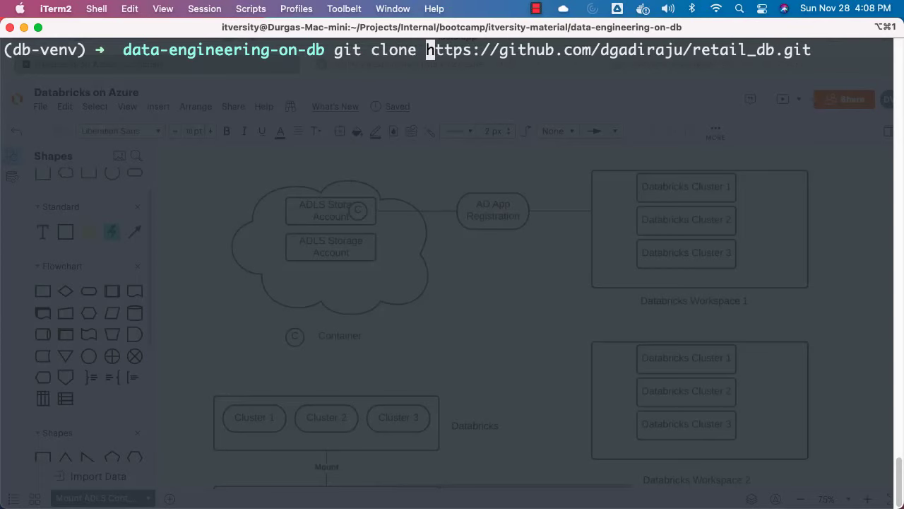
pyautogui.press('Return')
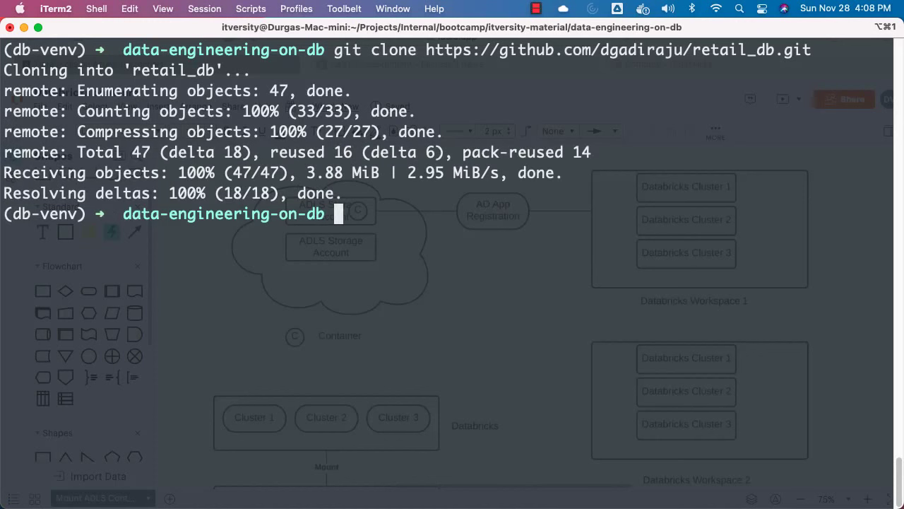
# - Change into the cloned retail_db folder and list its contents in long format with ls -ltr
pyautogui.write('cd ')
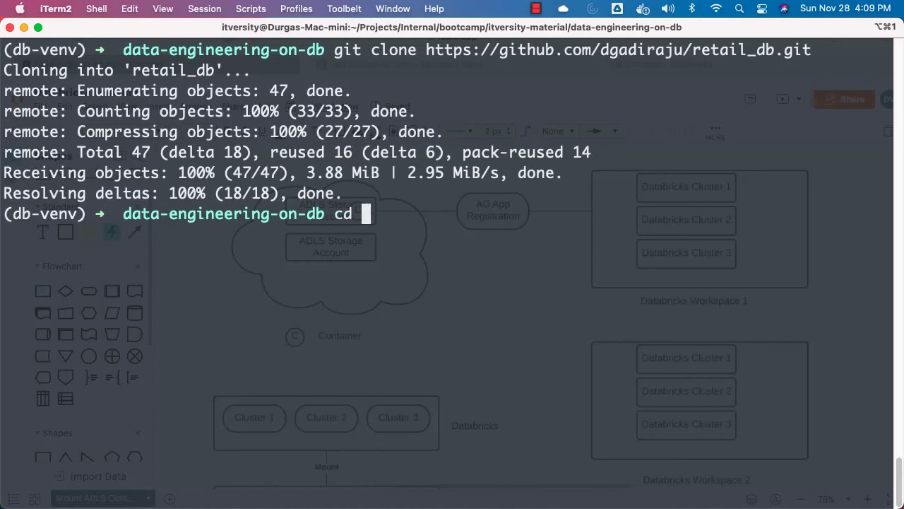
pyautogui.write('retail_db')
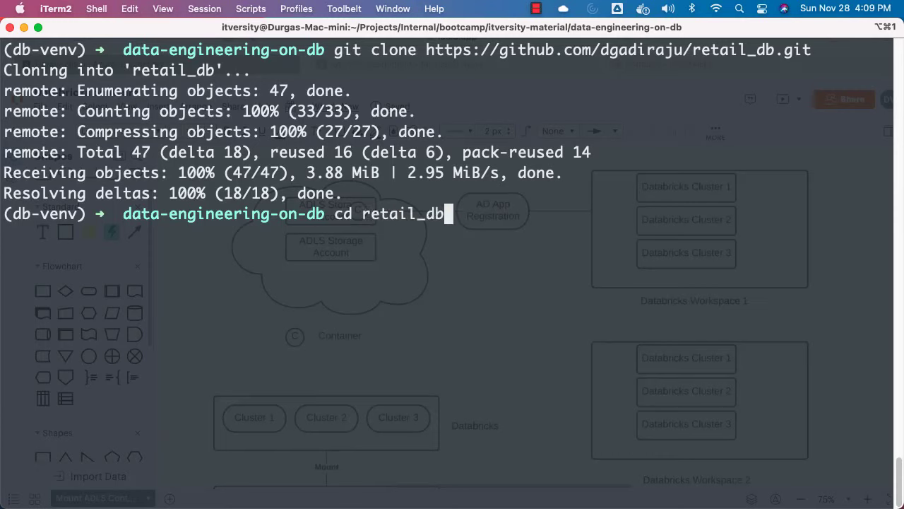
pyautogui.press('Return')
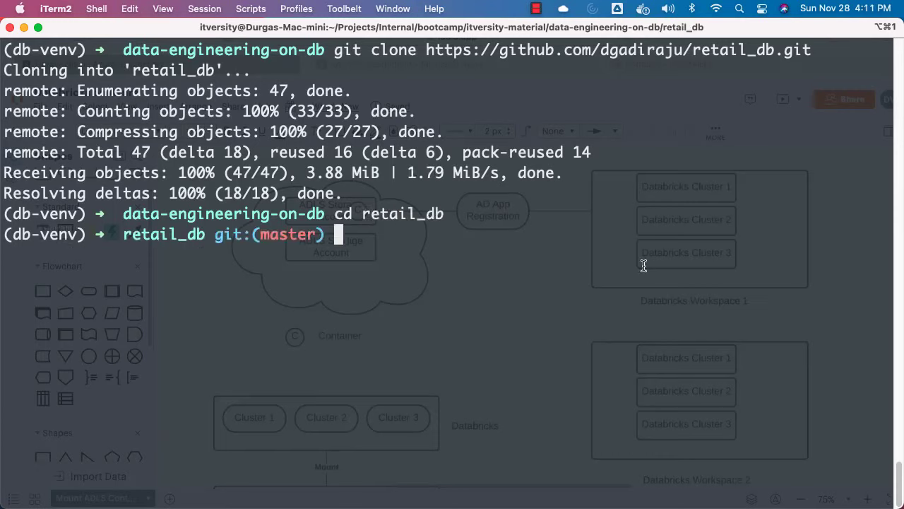
pyautogui.write('ls -ltr')
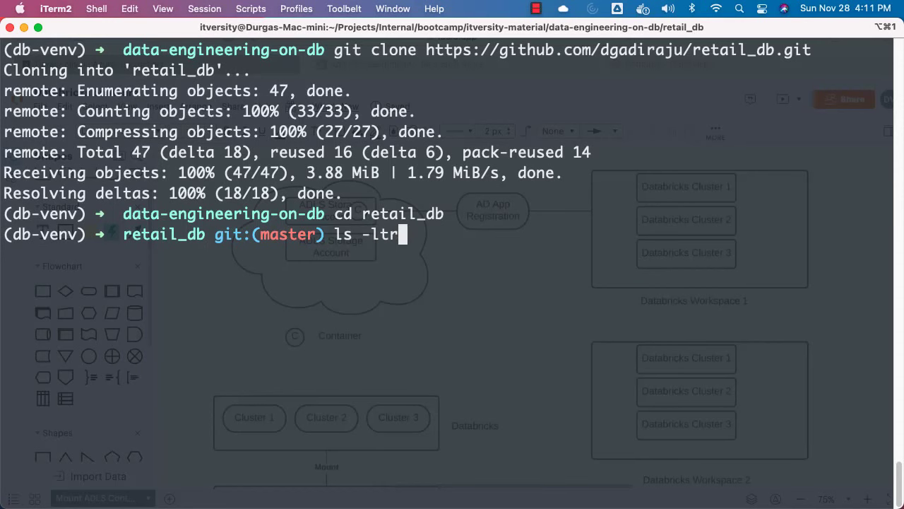
pyautogui.press('Return')
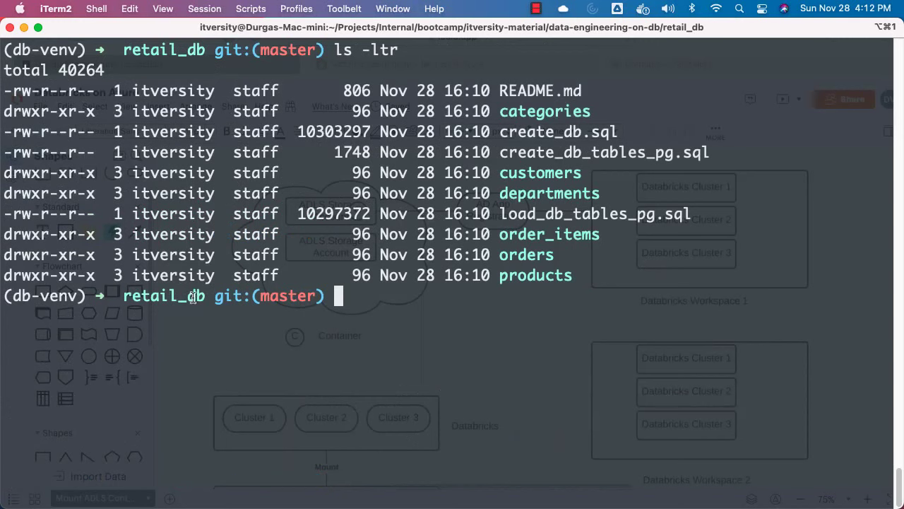
pyautogui.doubleClick(193, 297)
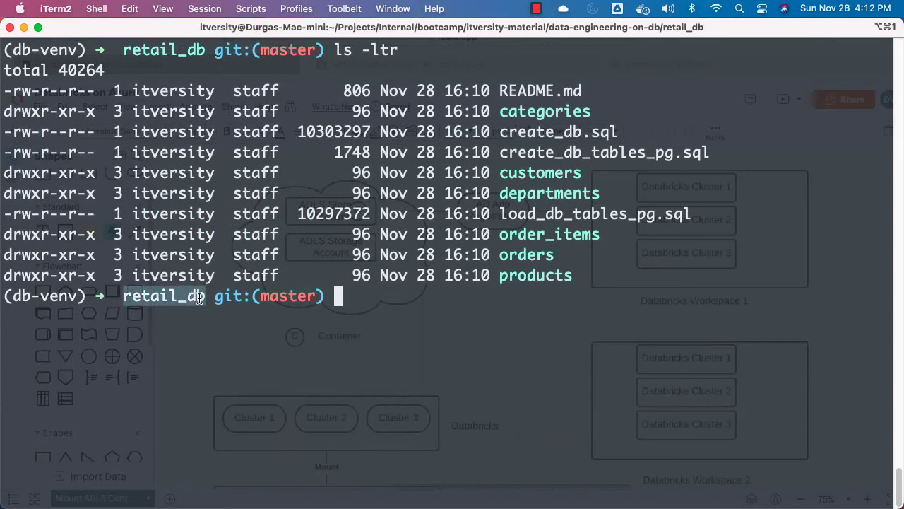
pyautogui.click(362, 298)
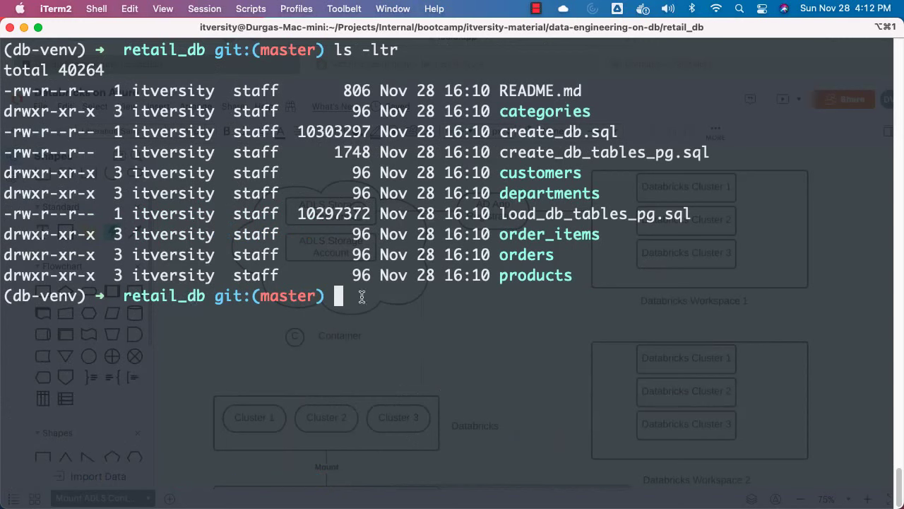
# - List all retail_db files including hidden ones, delete the .git folder with rm -rf, and return to the parent folder
pyautogui.write('ls -')
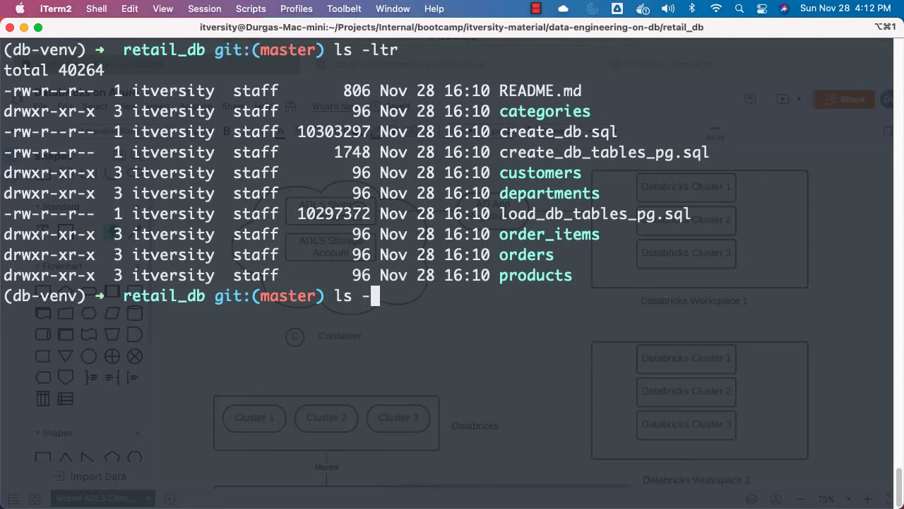
pyautogui.write('altr')
pyautogui.press('Return')
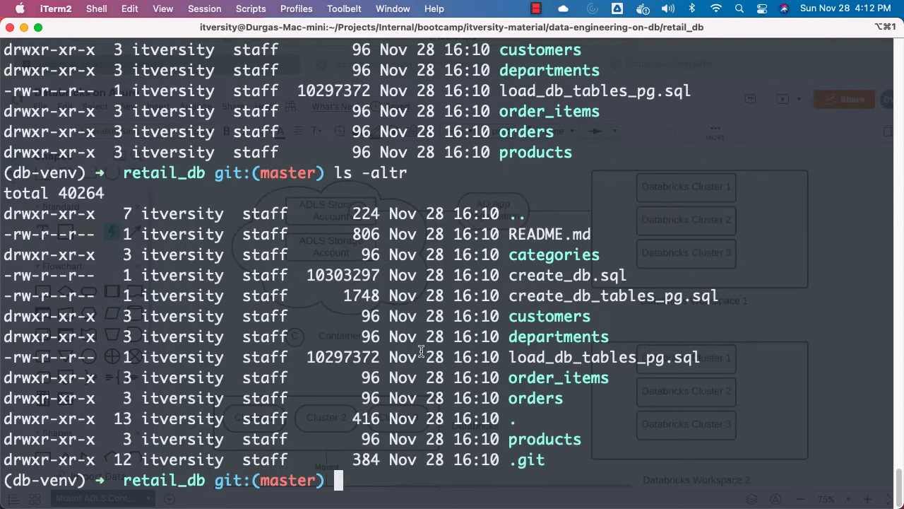
pyautogui.doubleClick(532, 464)
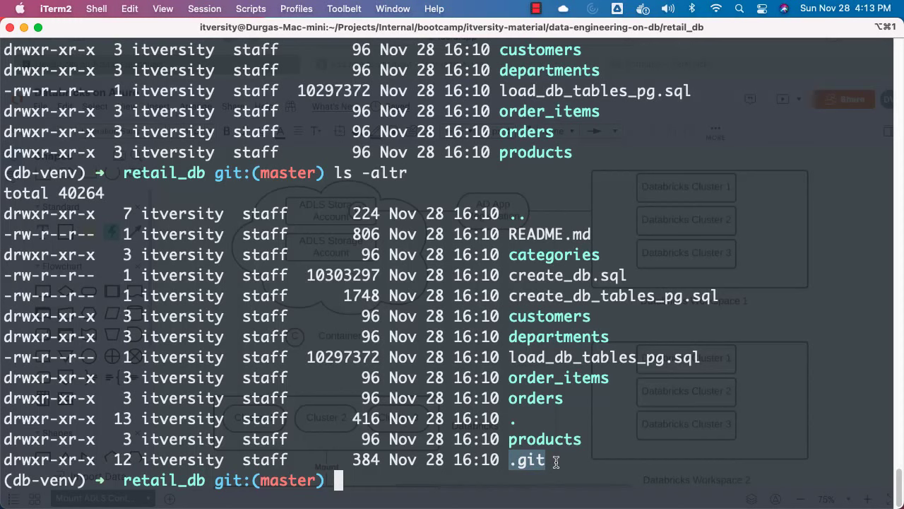
pyautogui.write('rm -r')
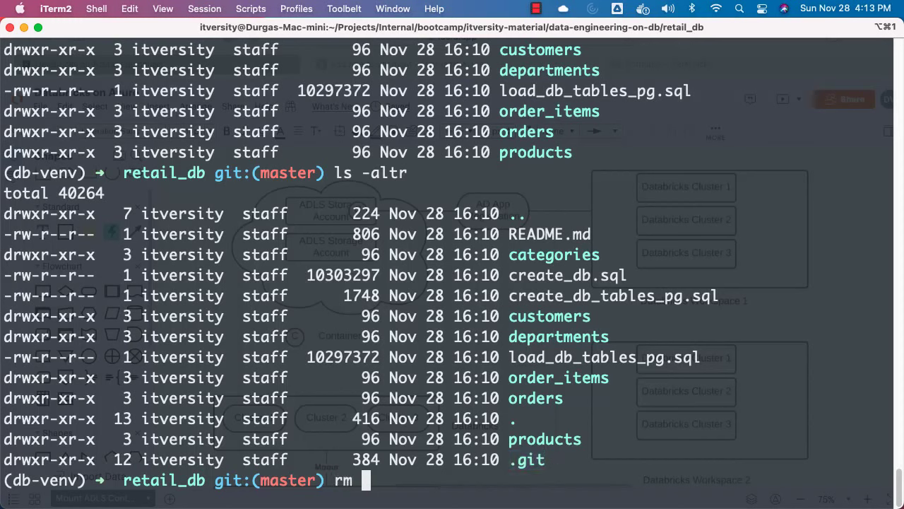
pyautogui.write('f .git')
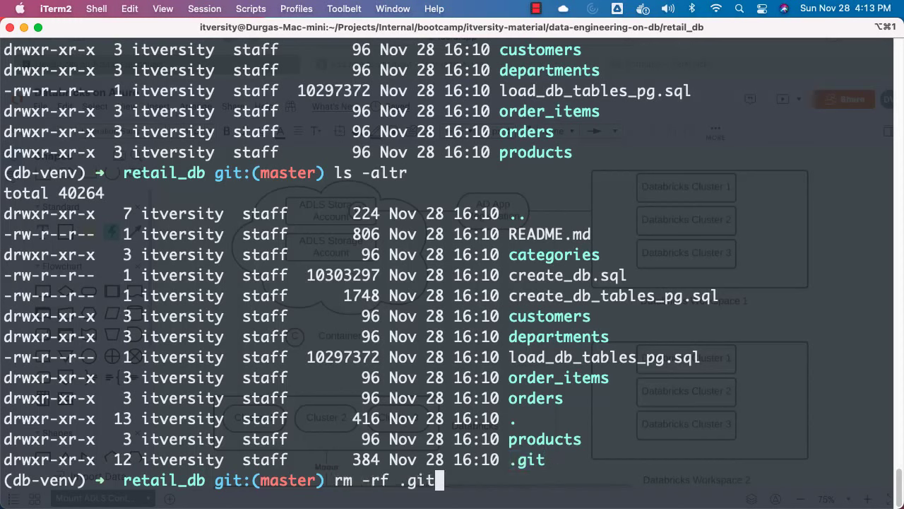
pyautogui.press('Return')
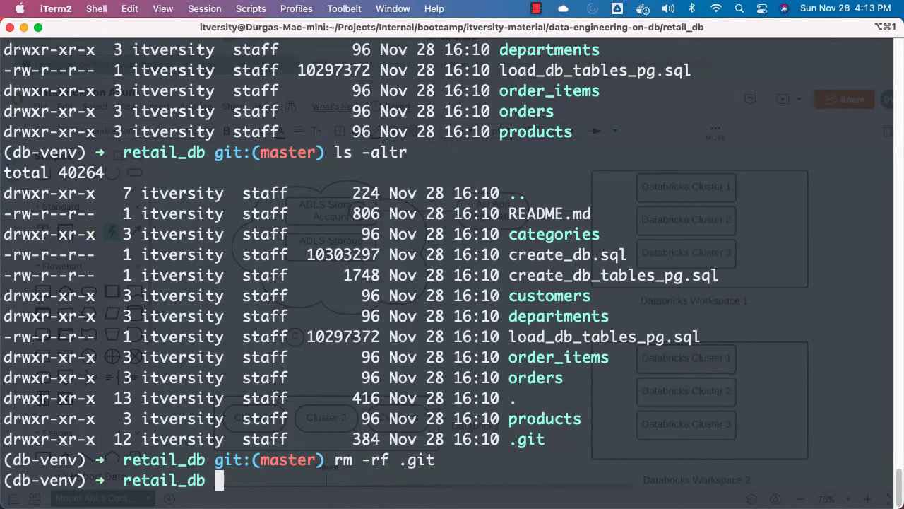
pyautogui.write('cd ..')
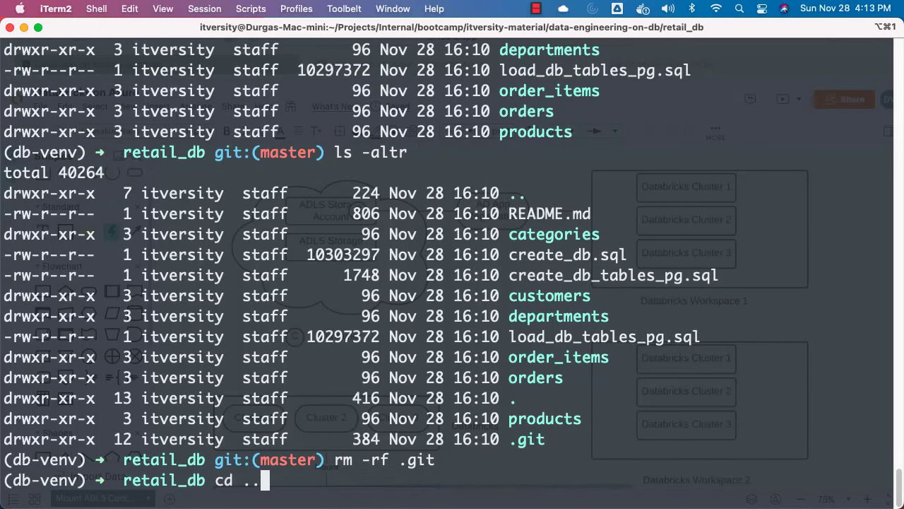
pyautogui.press('Return')
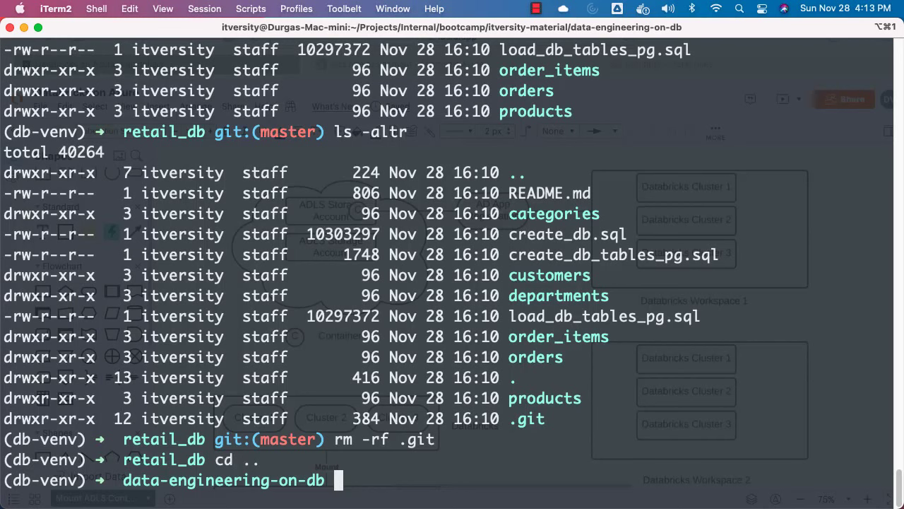
# - Clear the terminal and run az storage account list --query '[*].name' for the resource group itvadlsdbrgdemo
pyautogui.press('super+Tab')
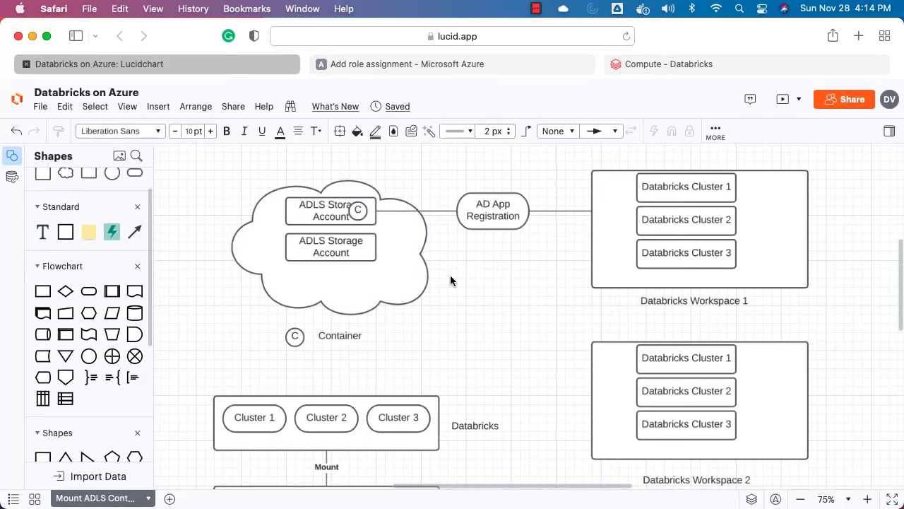
pyautogui.press('super+Tab')
pyautogui.press('super+Tab')
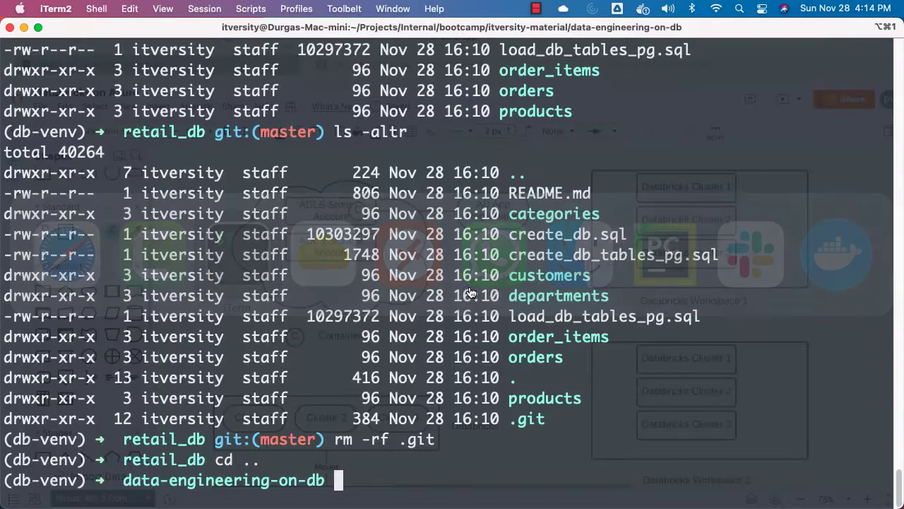
pyautogui.hotkey('ctrl', 'l')
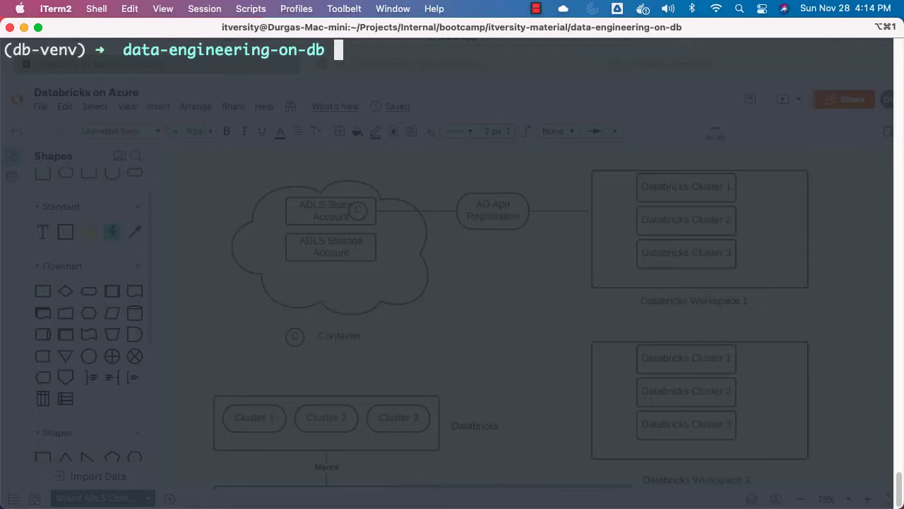
pyautogui.write('az')
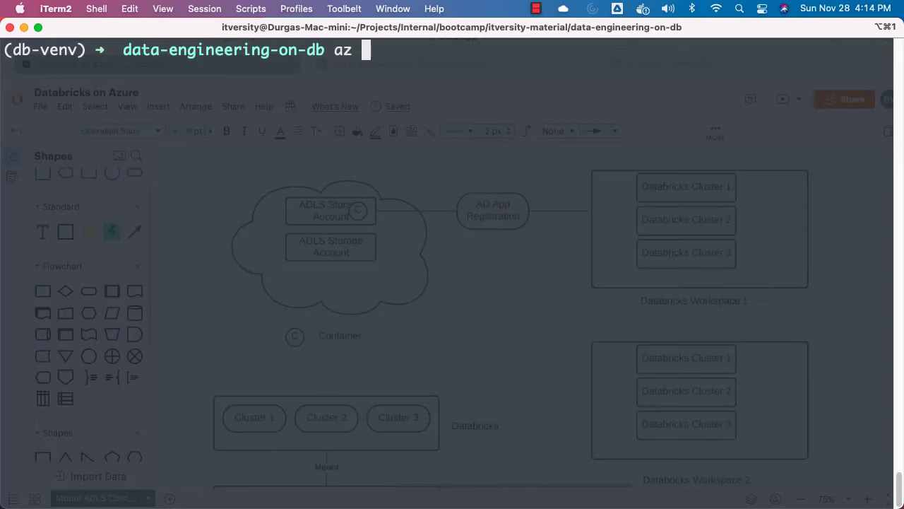
pyautogui.write(' storage account')
pyautogui.press('Right')
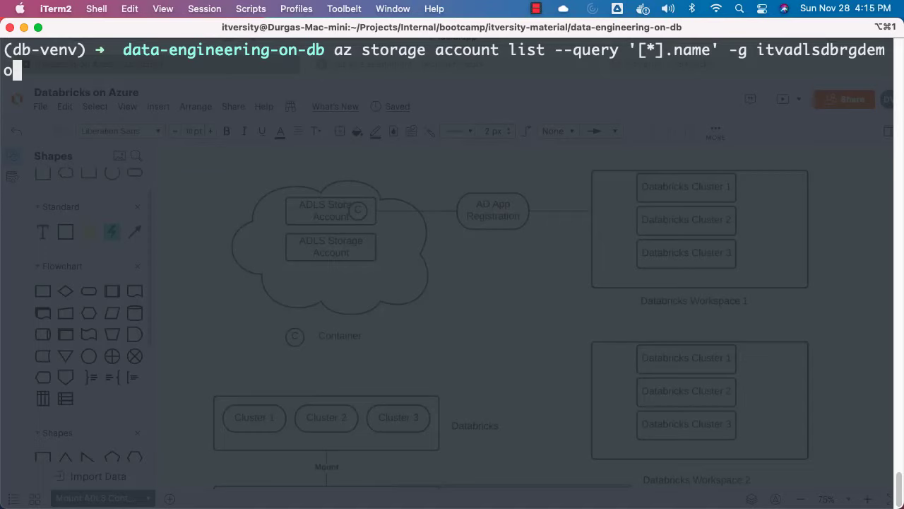
pyautogui.press('Return')
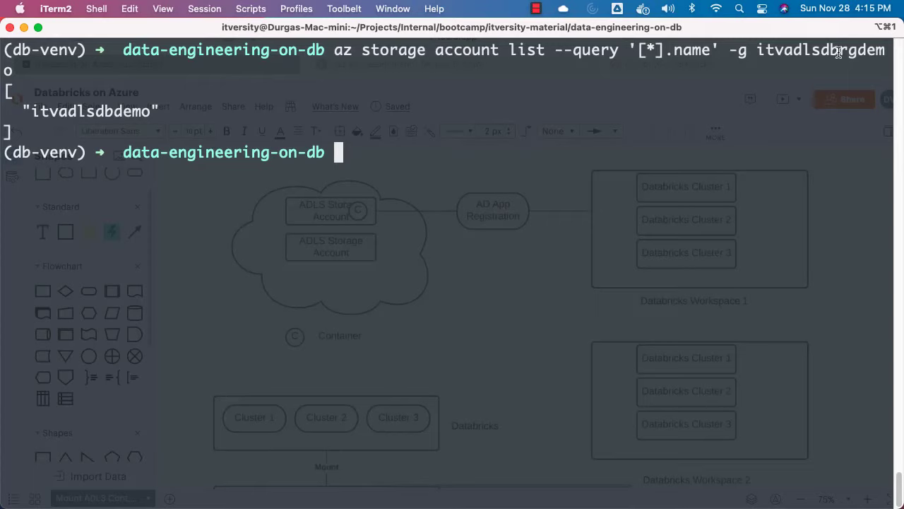
# - Copy the storage account name itvadlsdbdemo from the command output
pyautogui.doubleClick(105, 114)
pyautogui.press('super+c')
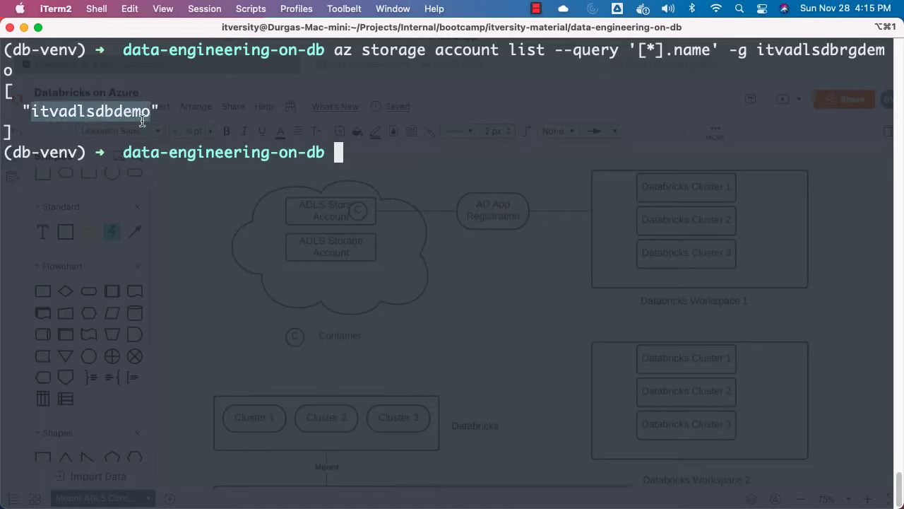
pyautogui.click(399, 121)
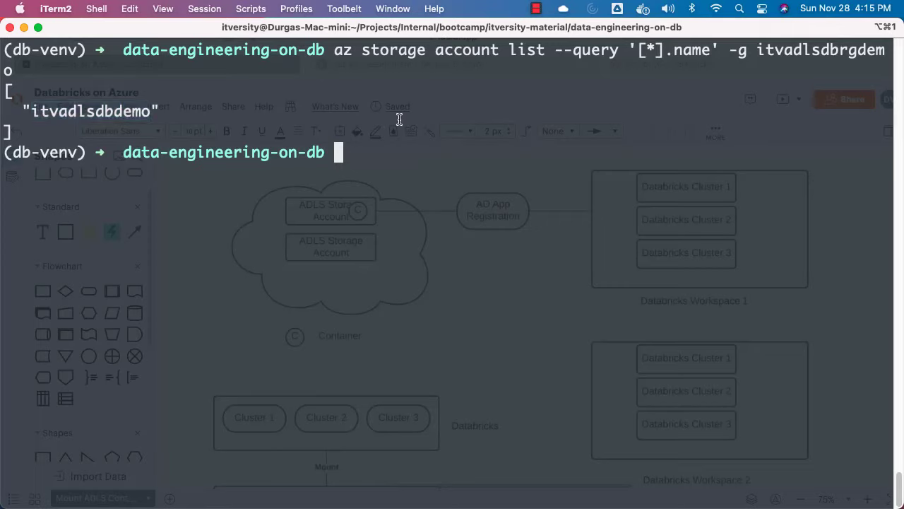
# - Create a file system named data in the storage account itvadlsdbdemo with az storage fs create
pyautogui.write('az s')
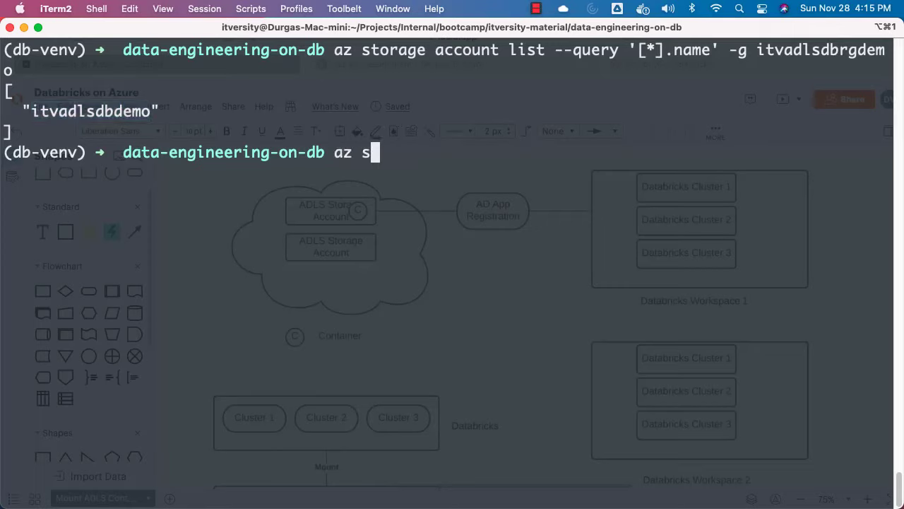
pyautogui.write('torage fs c')
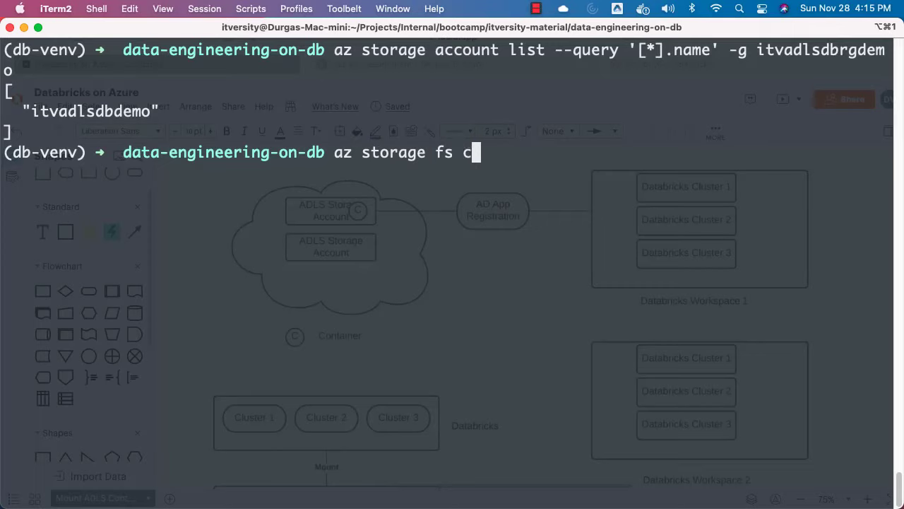
pyautogui.write('retae')
pyautogui.press('BackSpace')
pyautogui.press('BackSpace')
pyautogui.press('BackSpace')
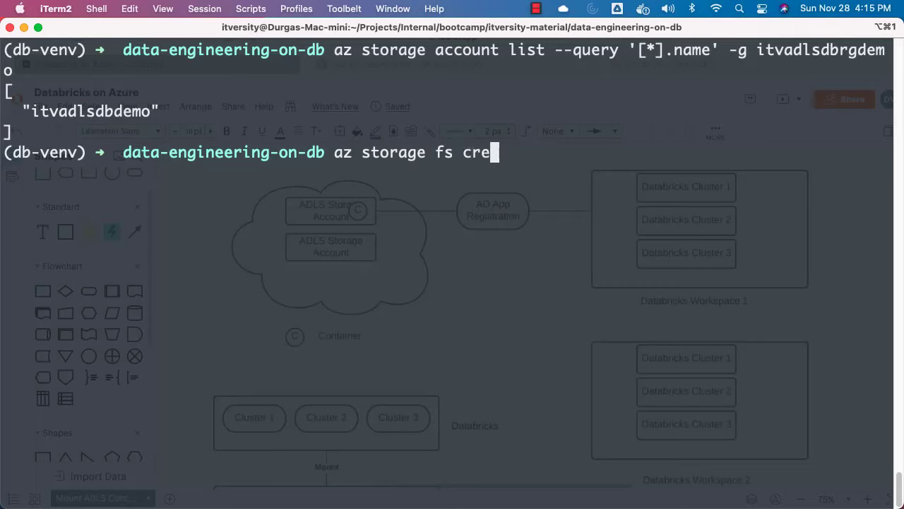
pyautogui.write('ate \\')
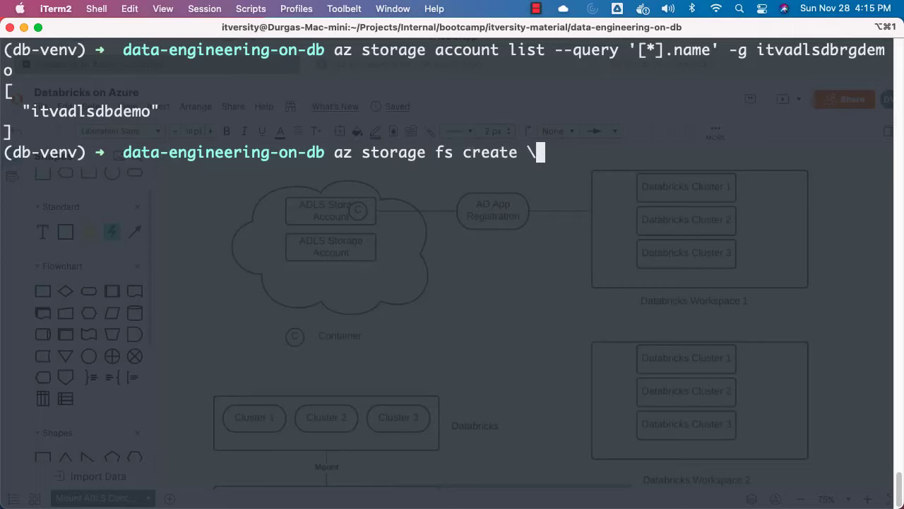
pyautogui.press('Return')
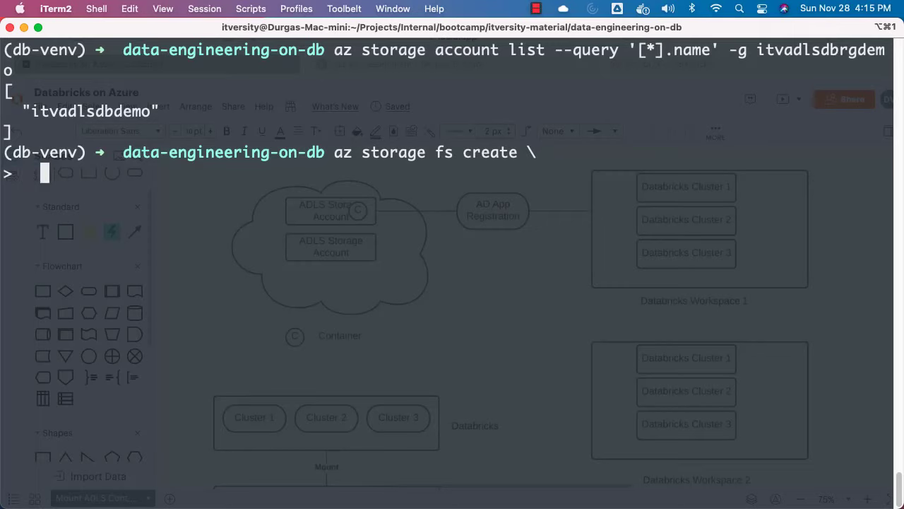
pyautogui.write('-n ')
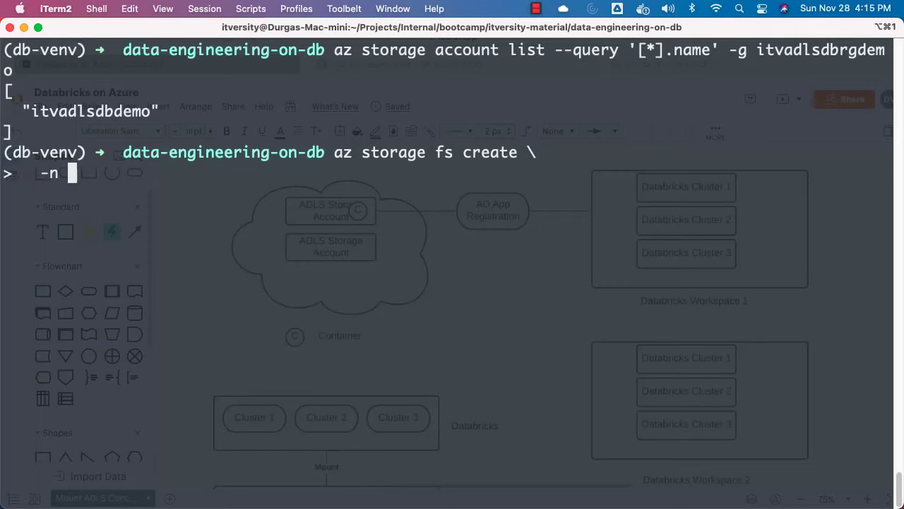
pyautogui.write('data ')
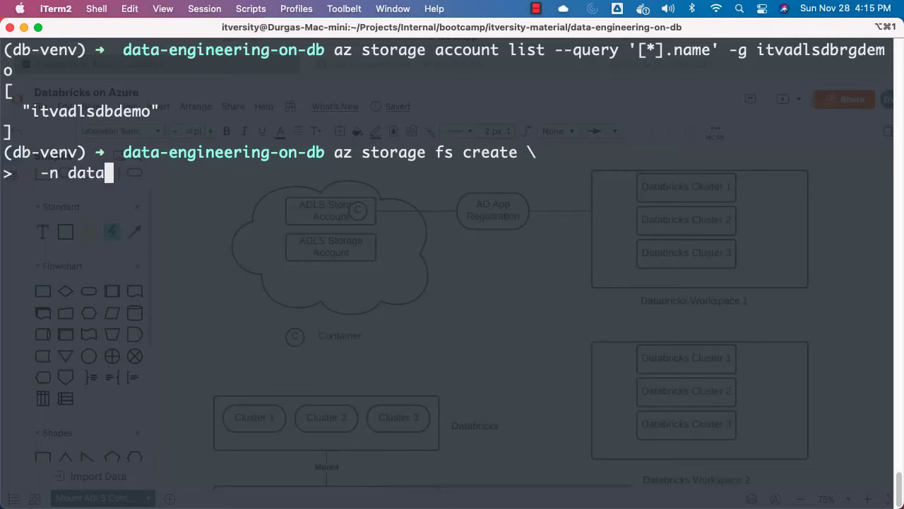
pyautogui.write('\\')
pyautogui.press('Return')
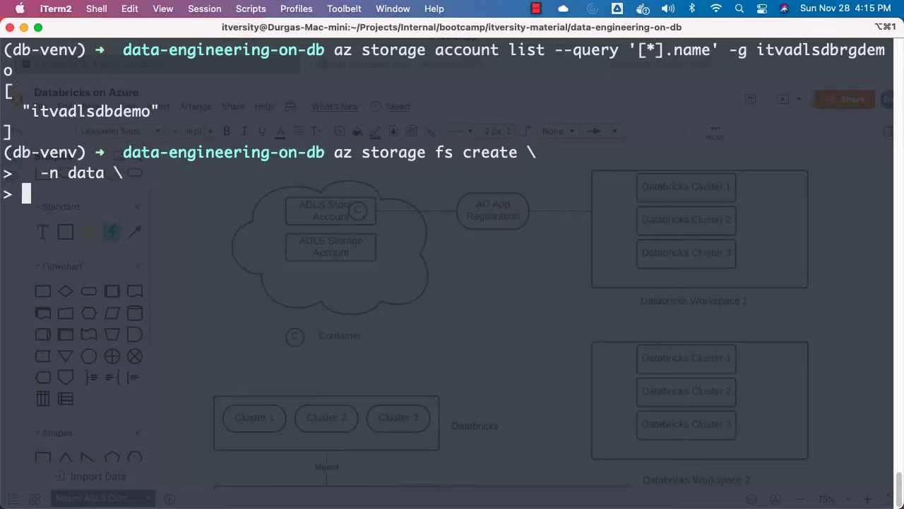
pyautogui.write('--account-name')
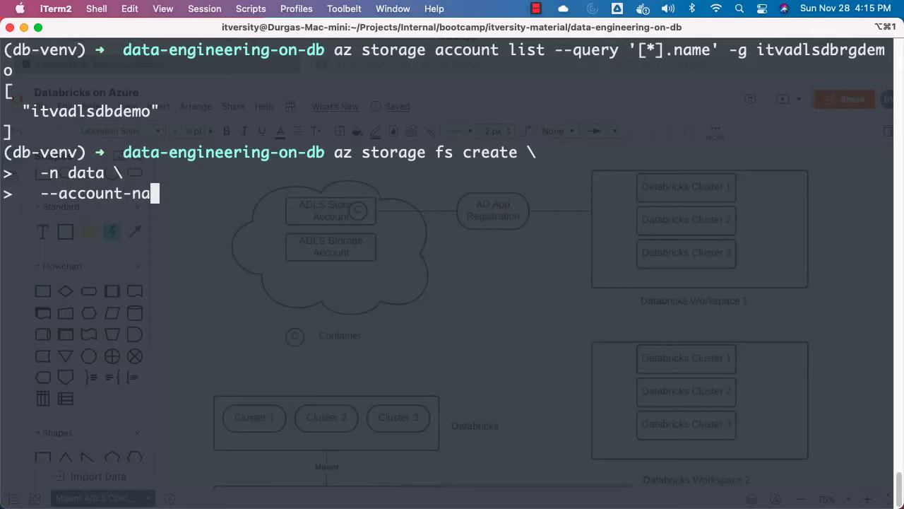
pyautogui.doubleClick(93, 110)
pyautogui.press('super+v')
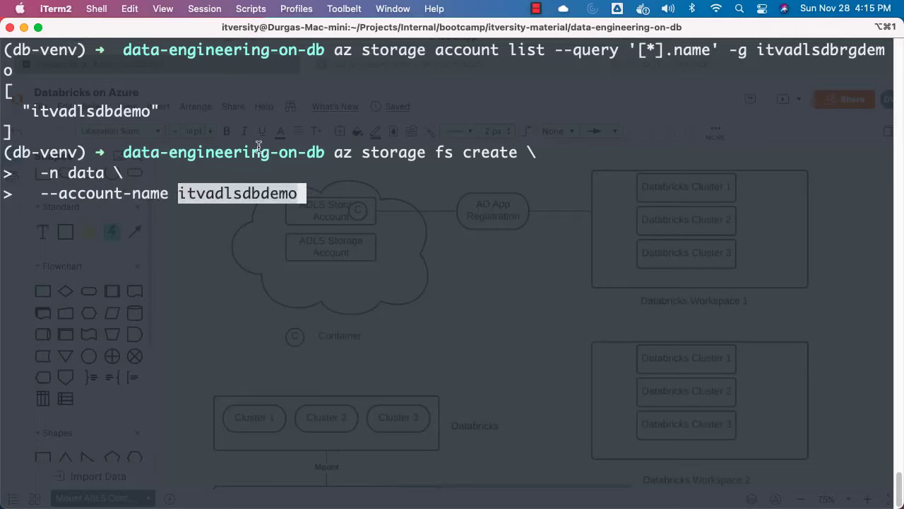
pyautogui.press('Return')
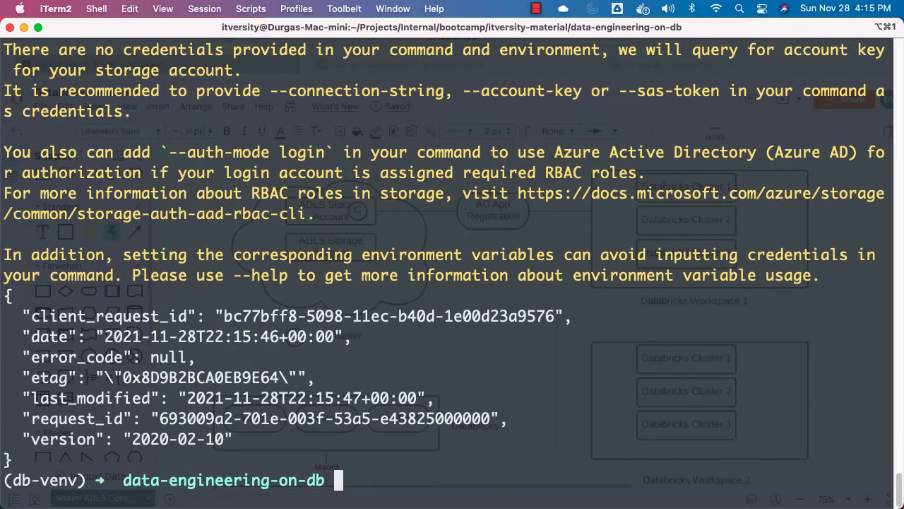
# - List the file systems of the storage account itvadlsdbdemo with az storage fs list and check the name entry
pyautogui.press('Up')
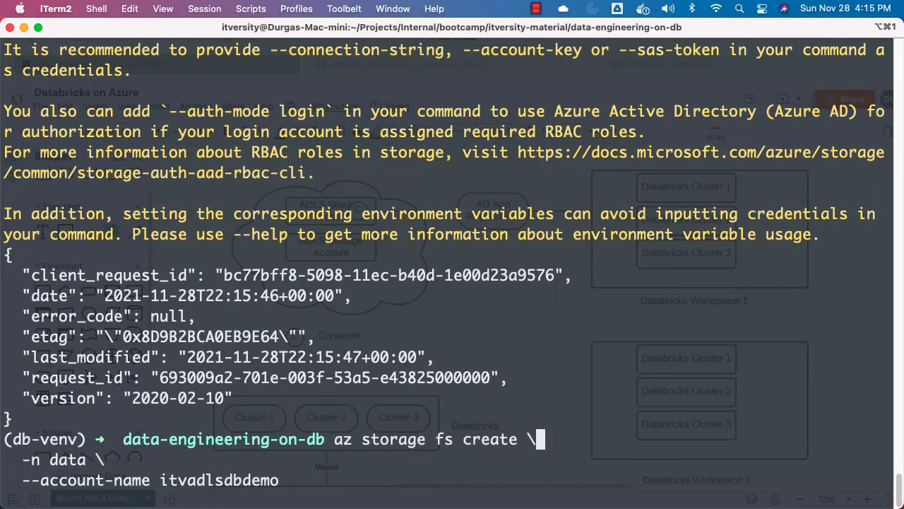
pyautogui.hotkey('ctrl', 'u')
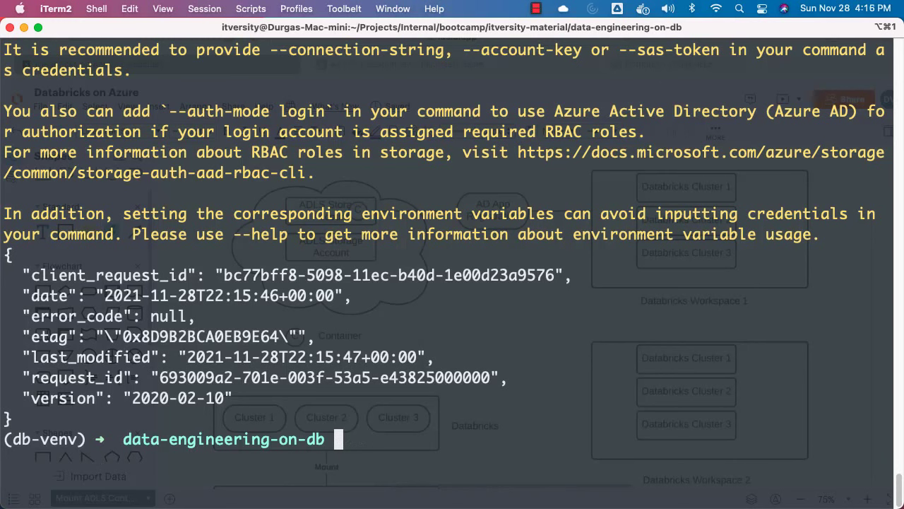
pyautogui.write('az storage fs list \\')
pyautogui.press('Return')
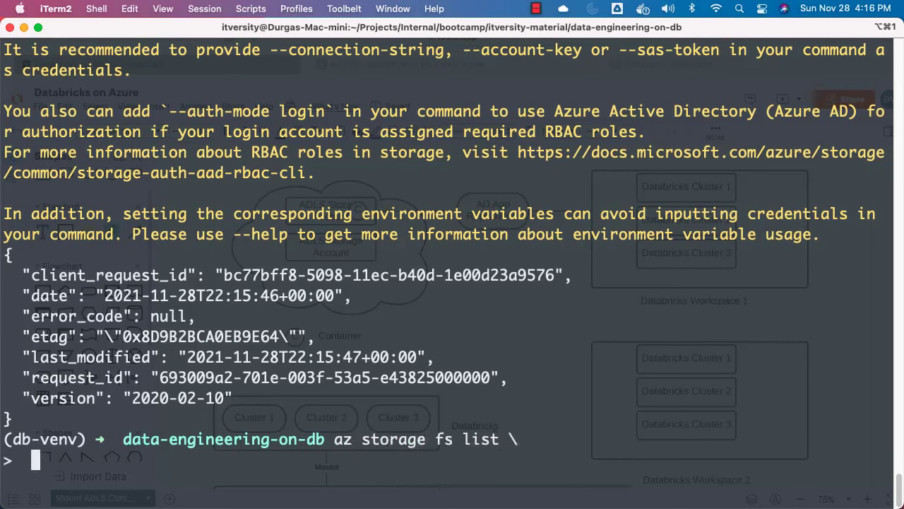
pyautogui.write('--a')
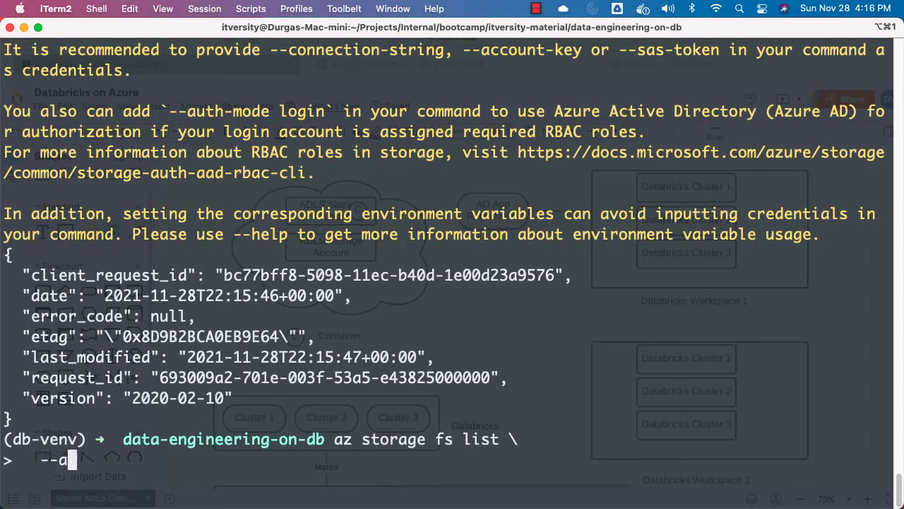
pyautogui.write('ccount-name ')
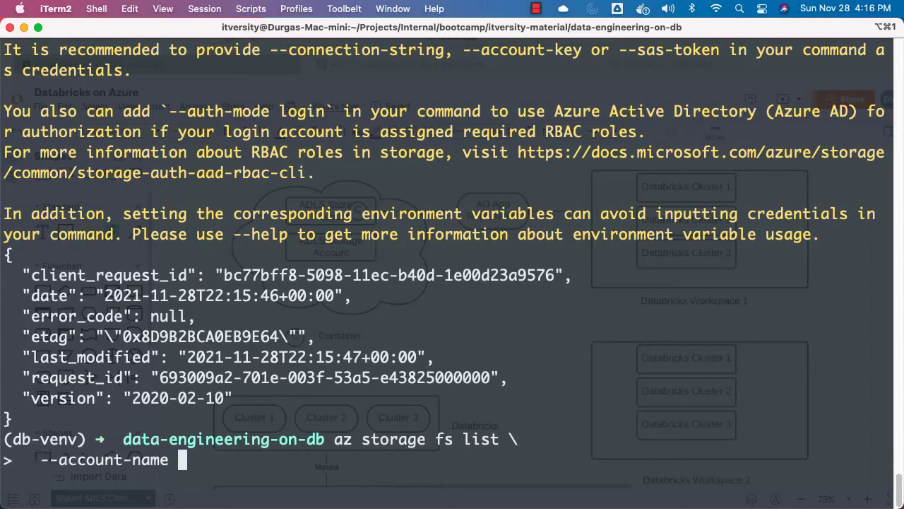
pyautogui.write('itva')
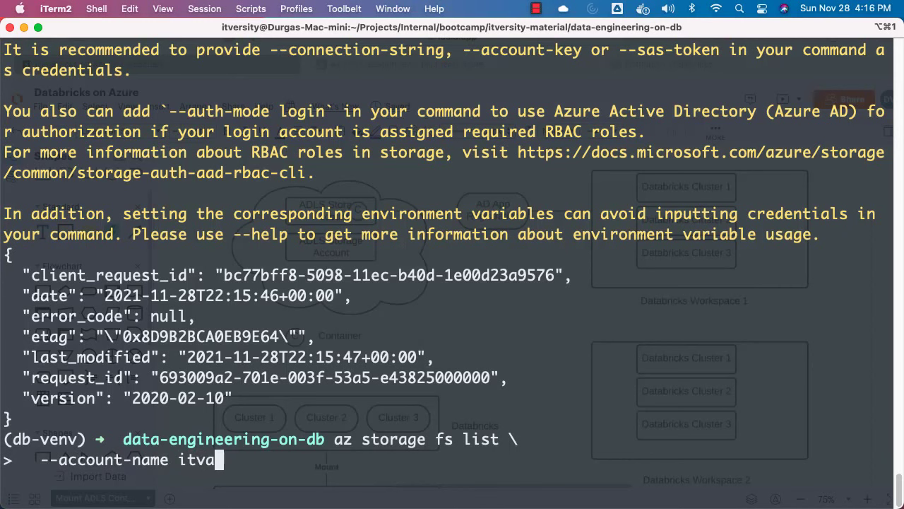
pyautogui.write('dlsdbdemo')
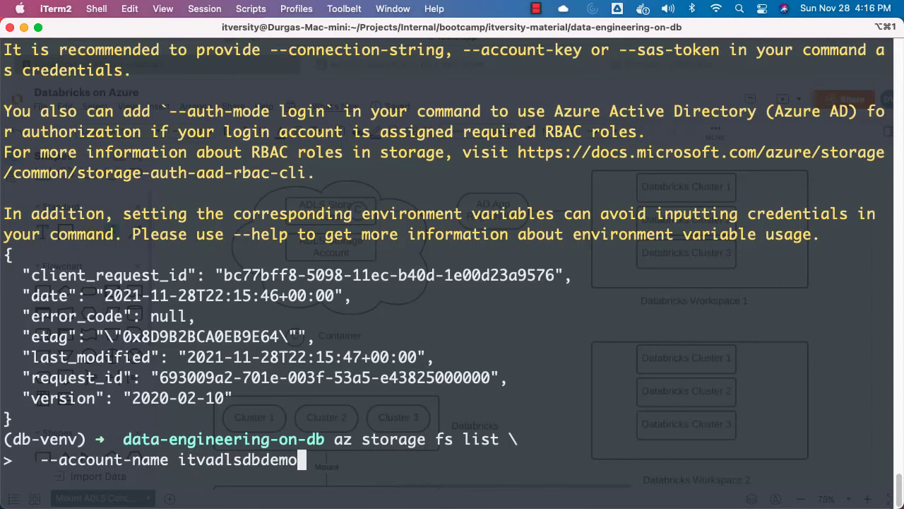
pyautogui.press('Return')
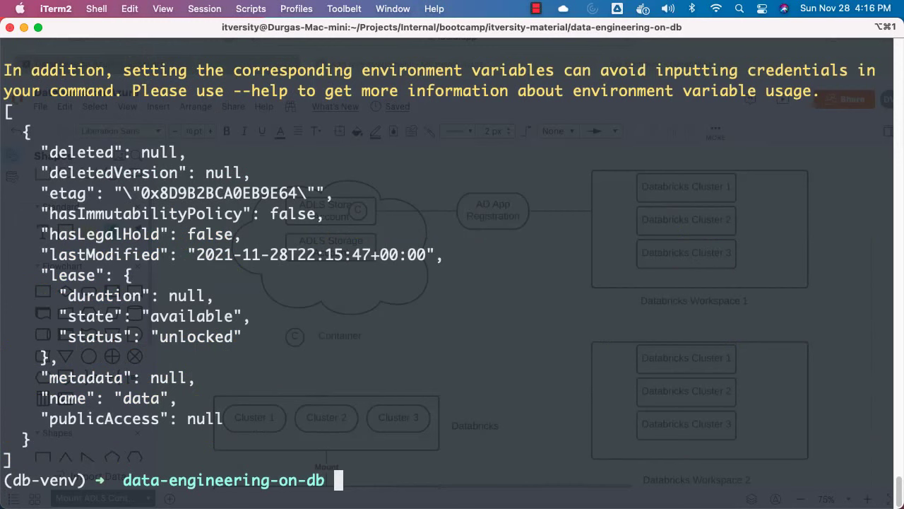
pyautogui.doubleClick(137, 398)
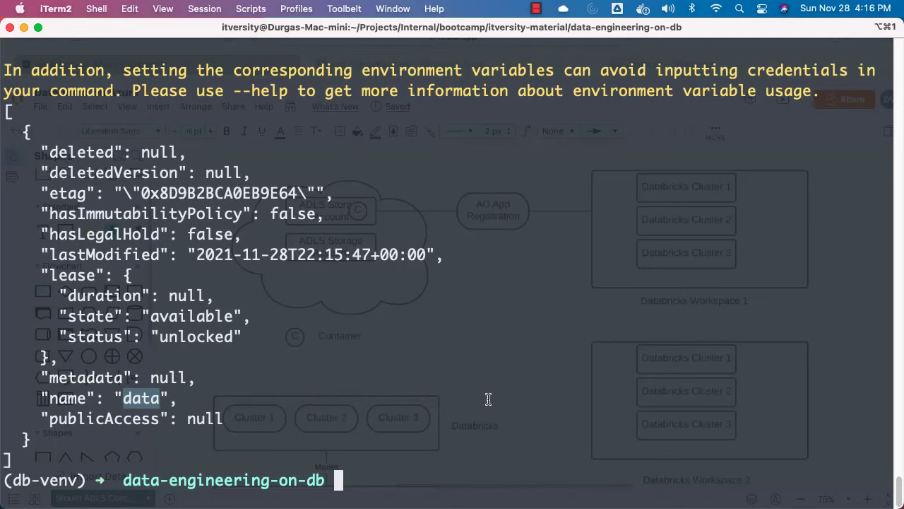
# - Begin a multi-line az storage fs directory upload command with -f data and --account-name itvadlsdbdemo, leaving it open for further arguments
pyautogui.write('az storage')
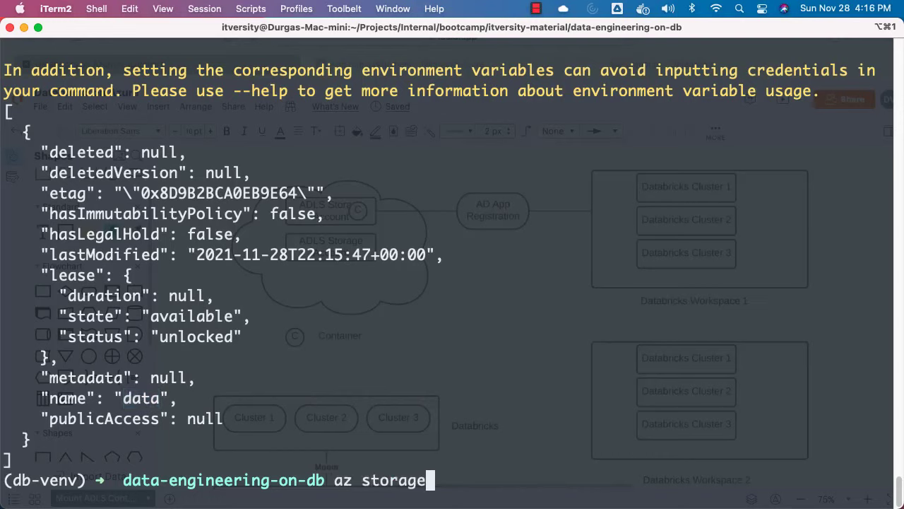
pyautogui.write(' fs directory u')
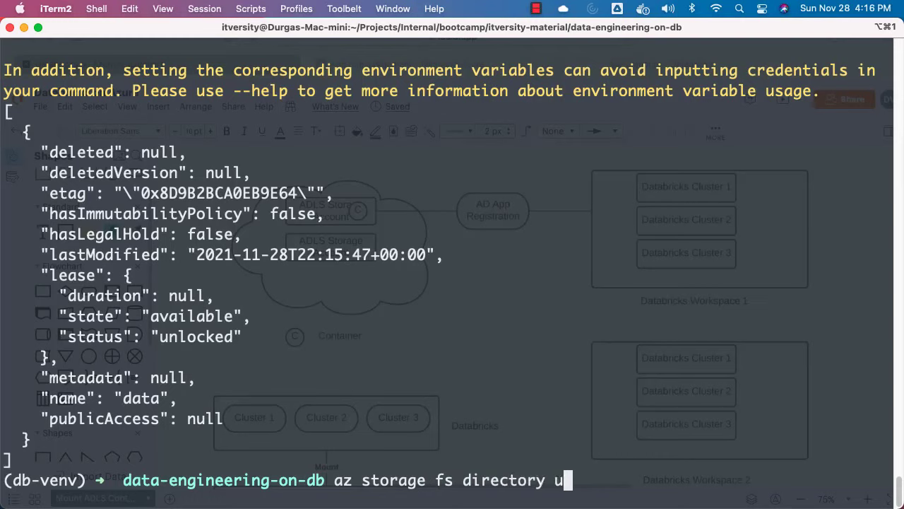
pyautogui.write('pload')
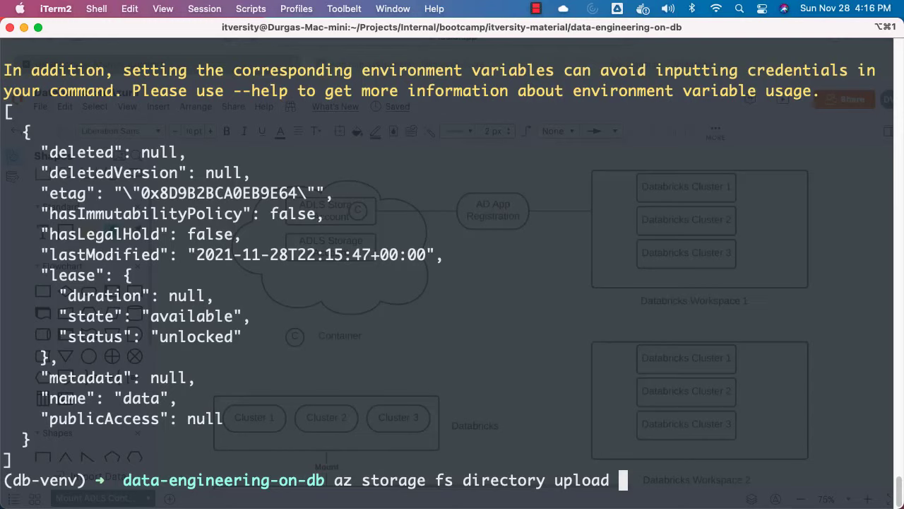
pyautogui.write('\\')
pyautogui.doubleClick(509, 480)
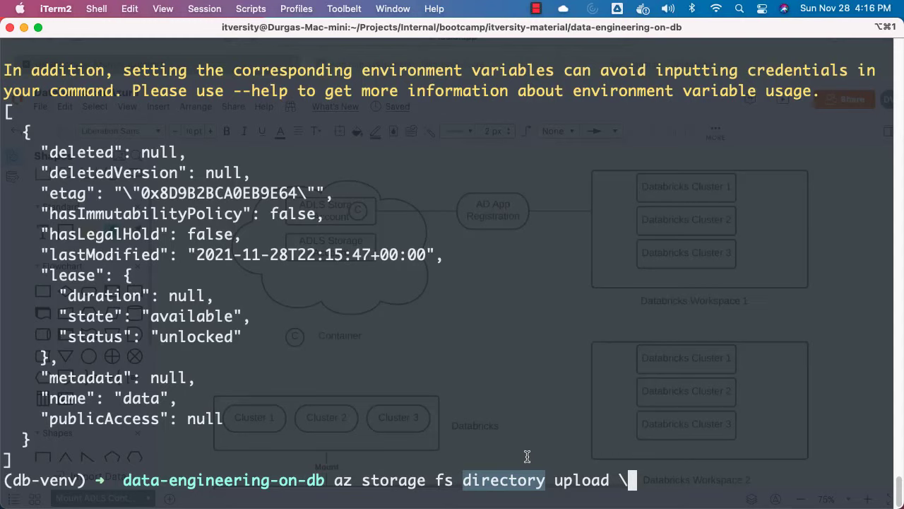
pyautogui.press('Return')
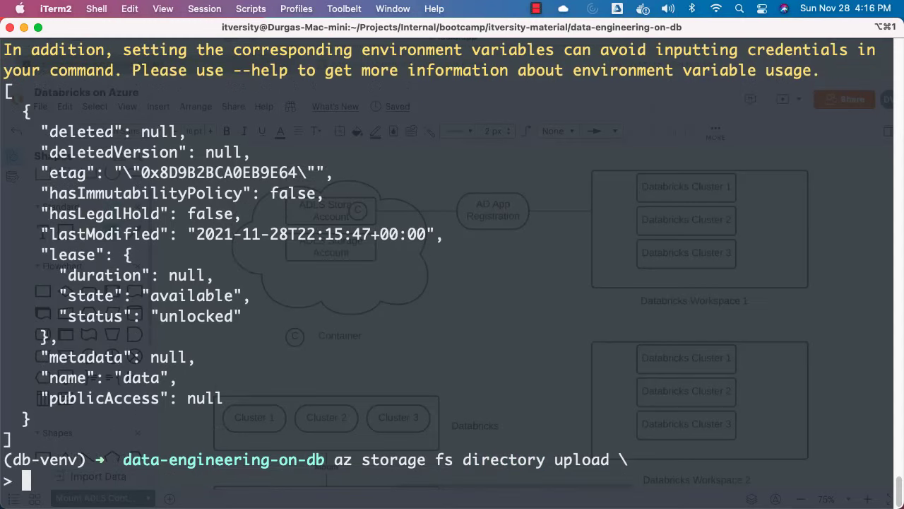
pyautogui.write('-f')
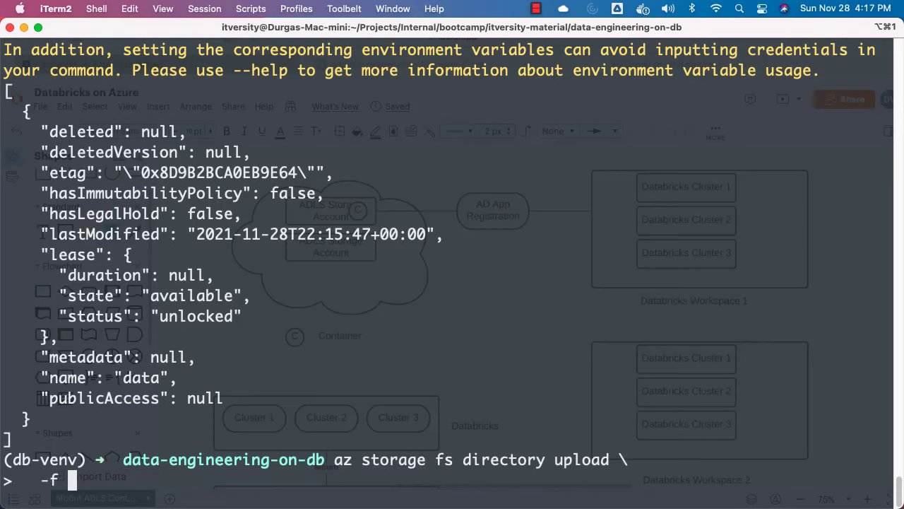
pyautogui.write(' data \\')
pyautogui.press('Return')
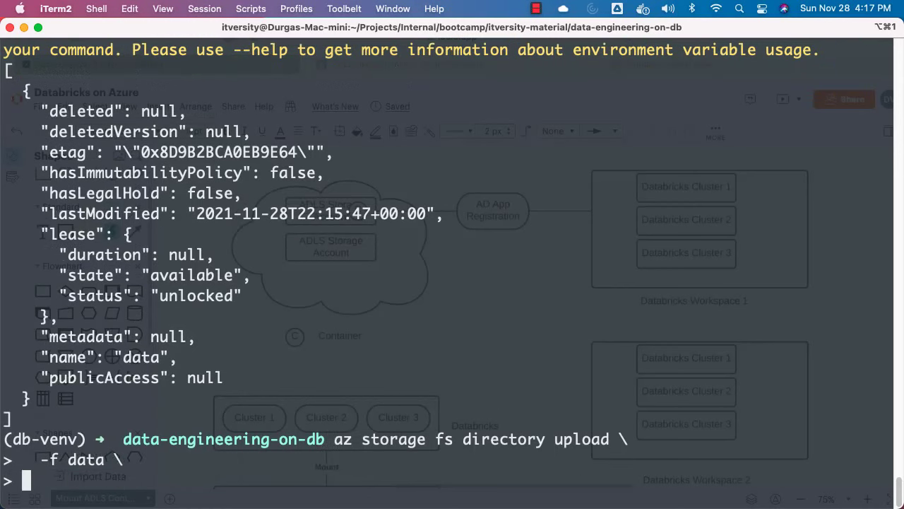
pyautogui.write('--account-')
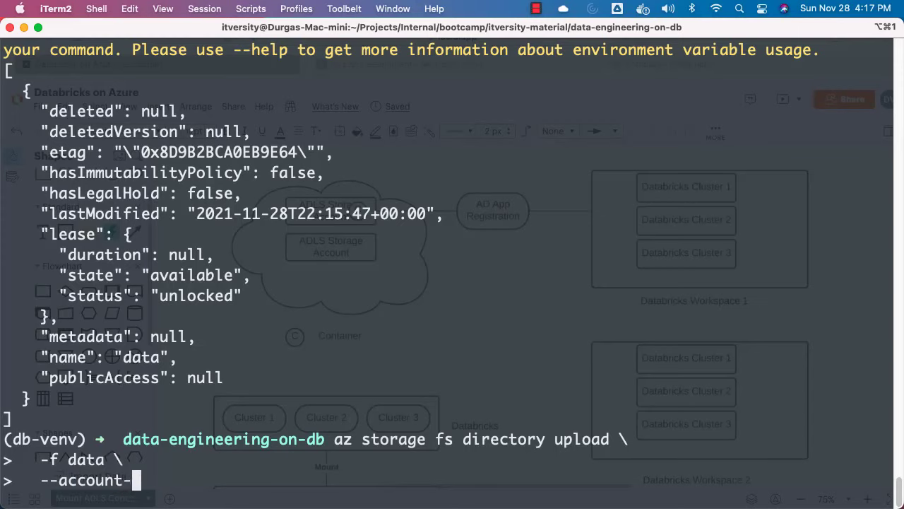
pyautogui.write('name itv')
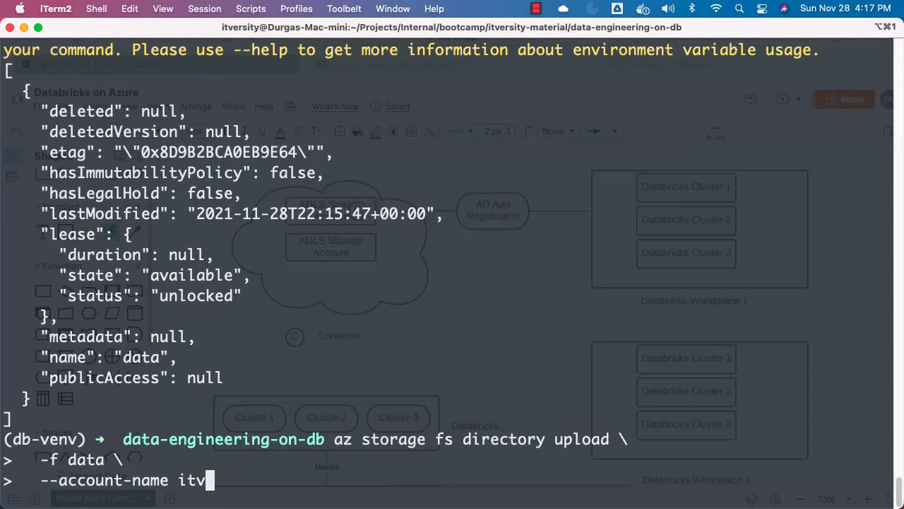
pyautogui.write('adlsdbdemo \\')
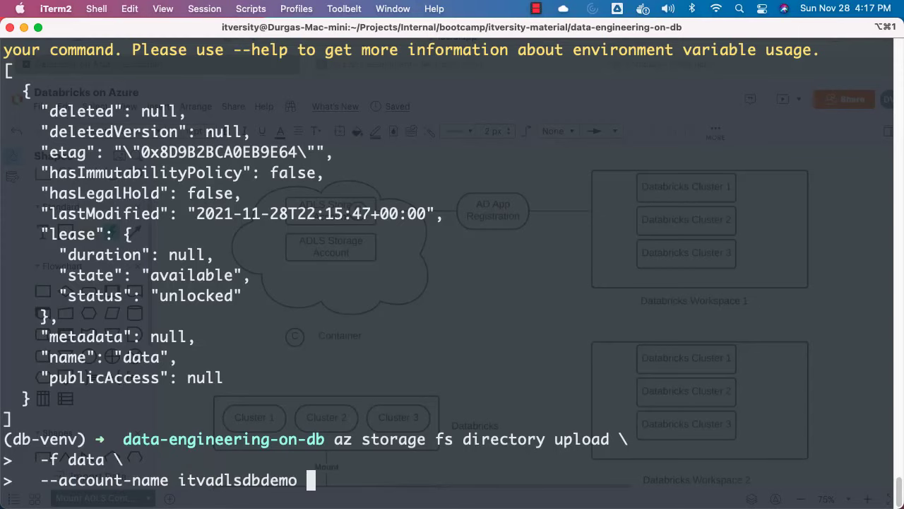
pyautogui.press('Return')
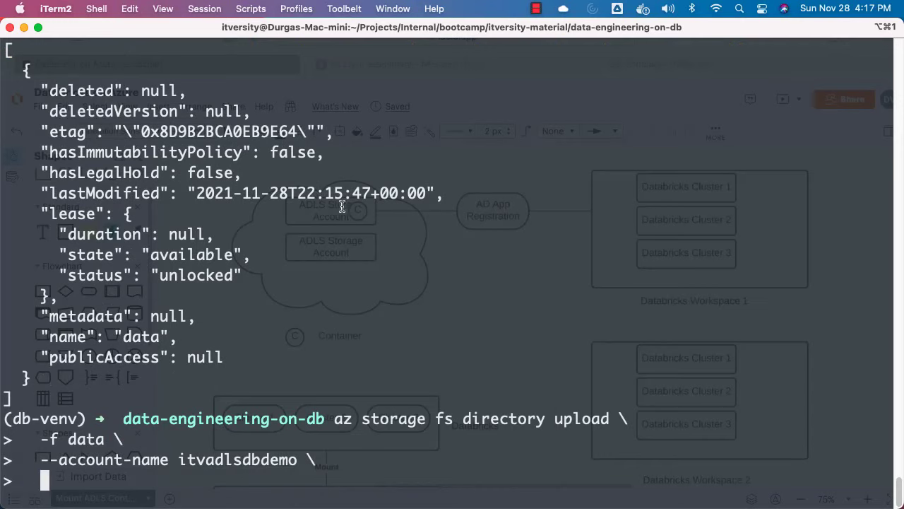
# - Duplicate the terminal tab, print the working directory with pwd, and copy the full data-engineering-on-db path
pyautogui.click(97, 10)
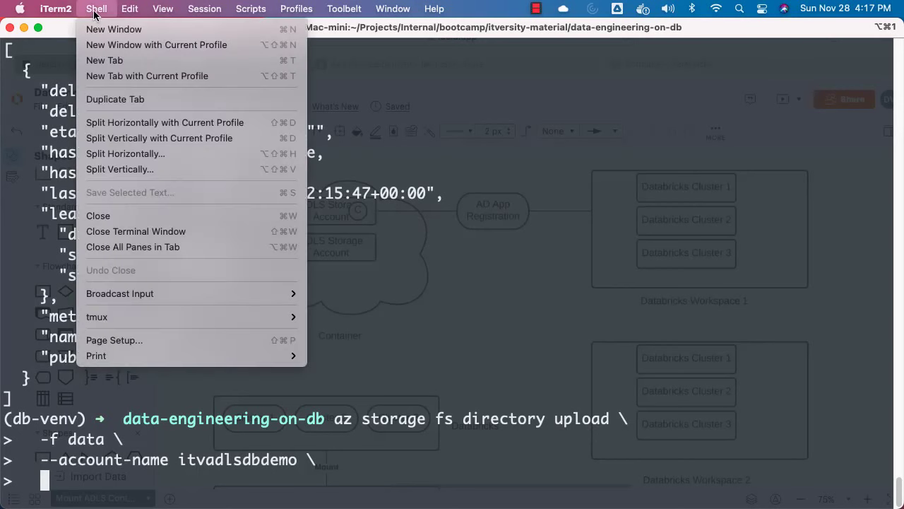
pyautogui.click(129, 99)
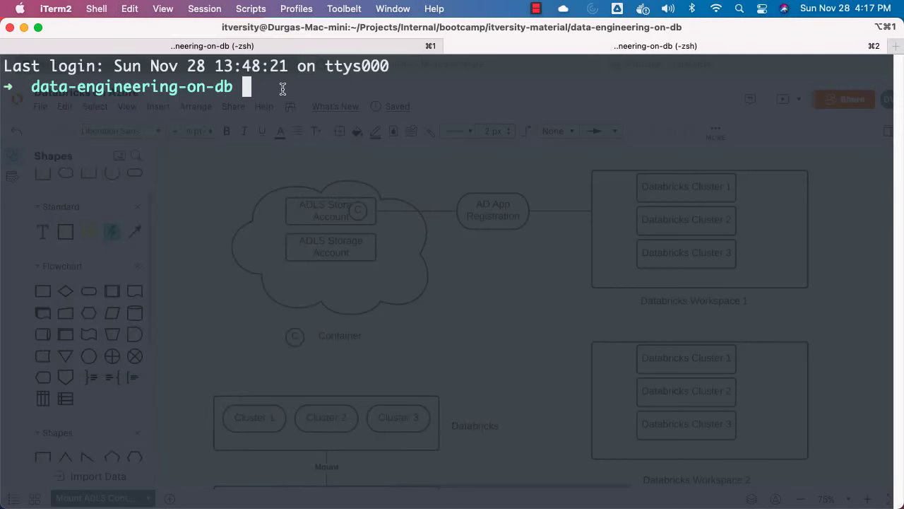
pyautogui.write('pwd')
pyautogui.press('Return')
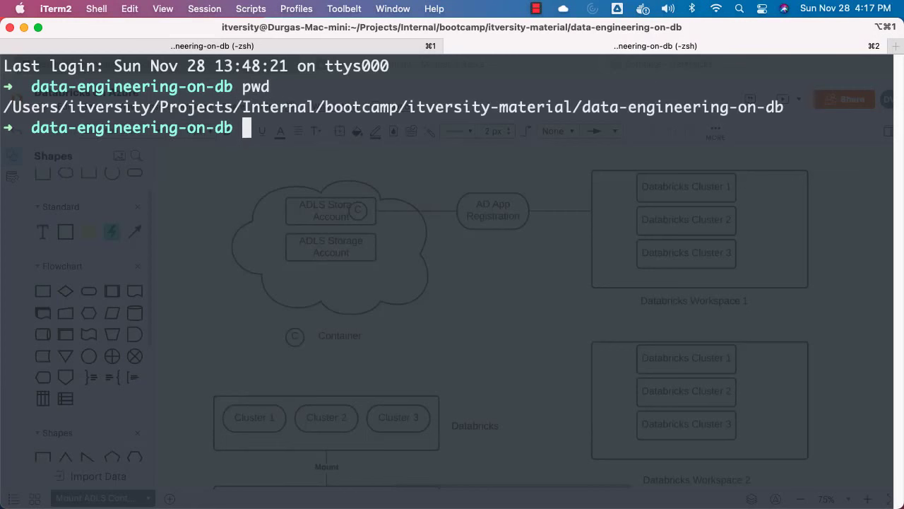
pyautogui.tripleClick(311, 107)
pyautogui.press('super+c')
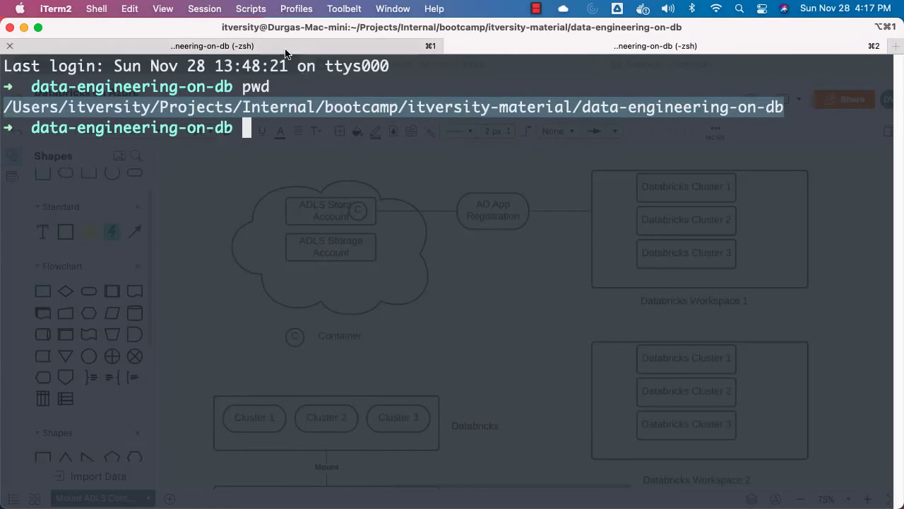
# - Return to the first terminal tab and add the -s source argument with the quoted, copied data-engineering-on-db path extended by /retail_db, continuing the command
pyautogui.press('super+1')
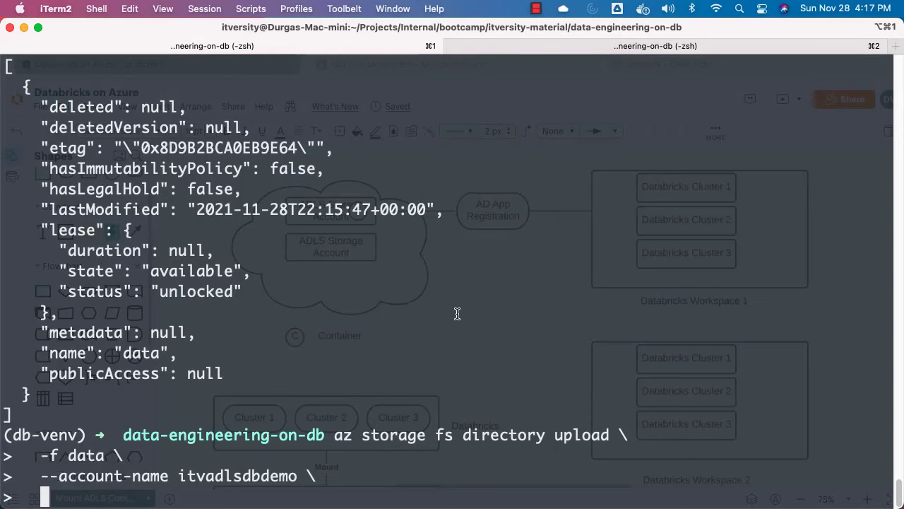
pyautogui.write('-s "')
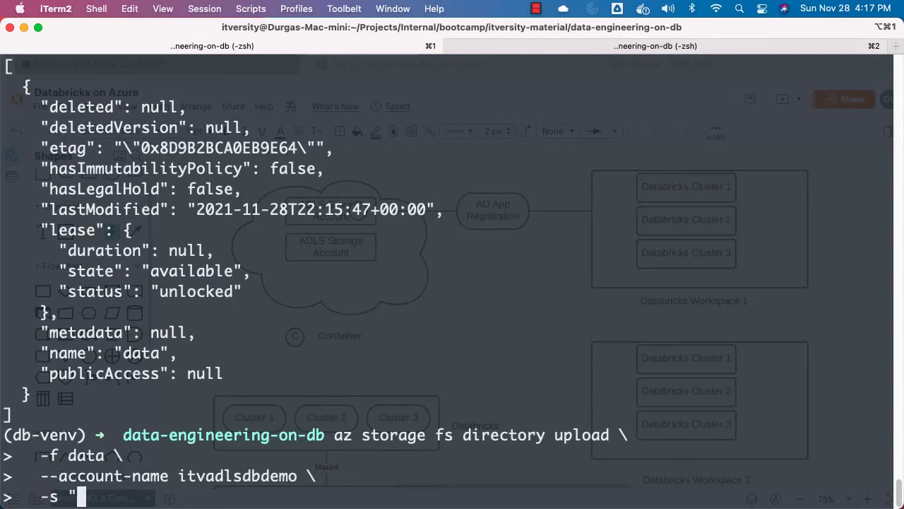
pyautogui.press('super+v')
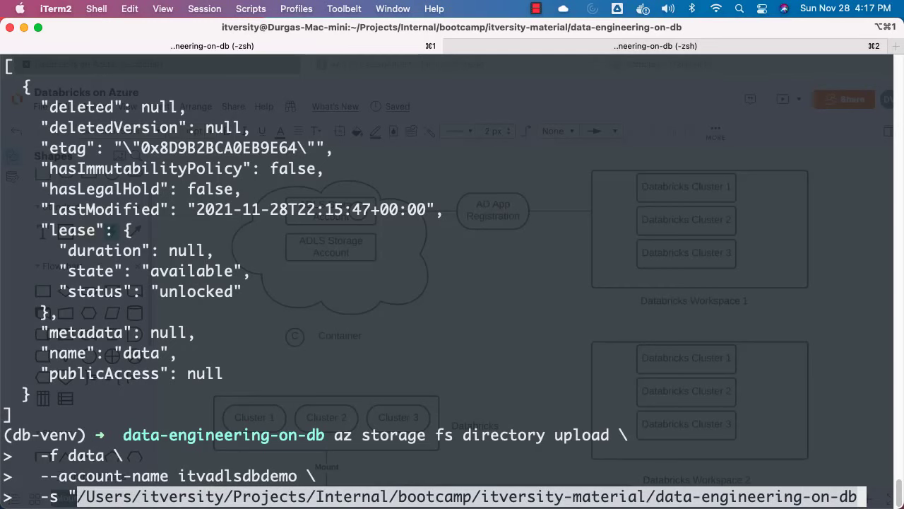
pyautogui.write('/re')
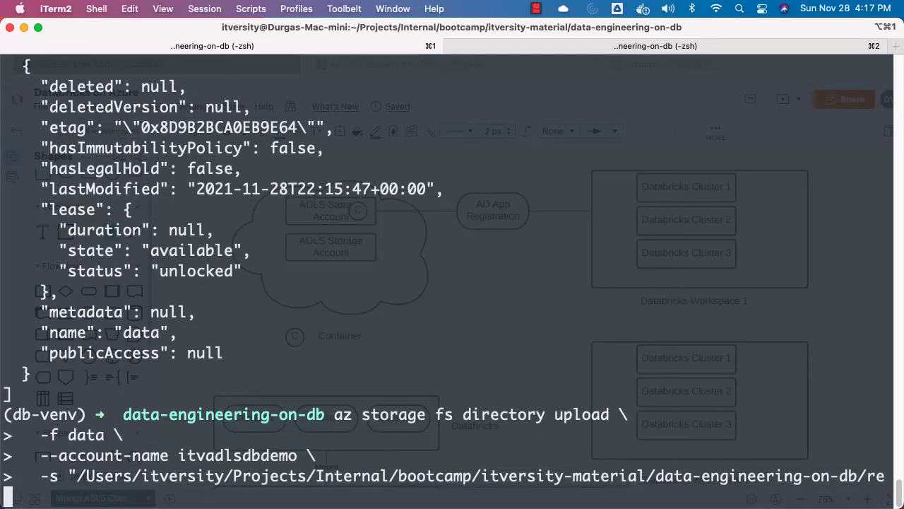
pyautogui.write('tail_db"')
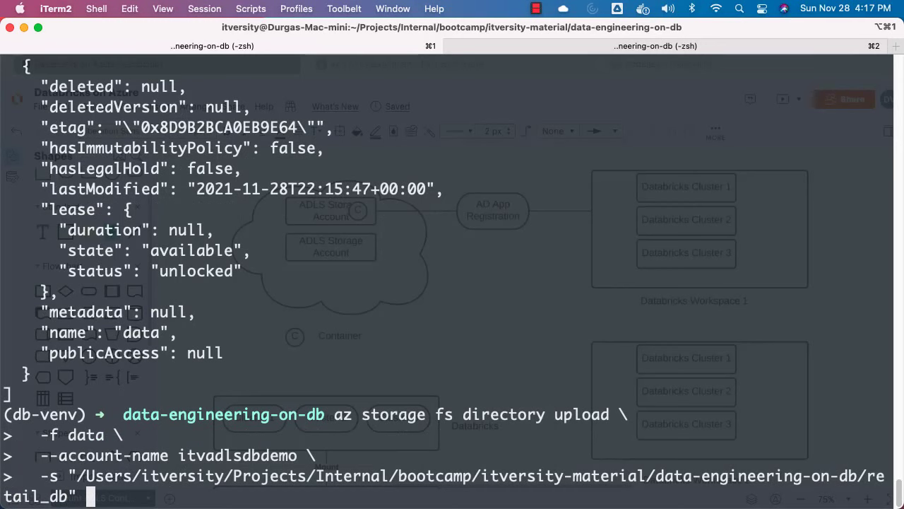
pyautogui.write(' \\')
pyautogui.press('Return')
# - Complete the directory upload command with --recursive, run it to upload retail_db into the data file system, and review the job summary
pyautogui.write('-')
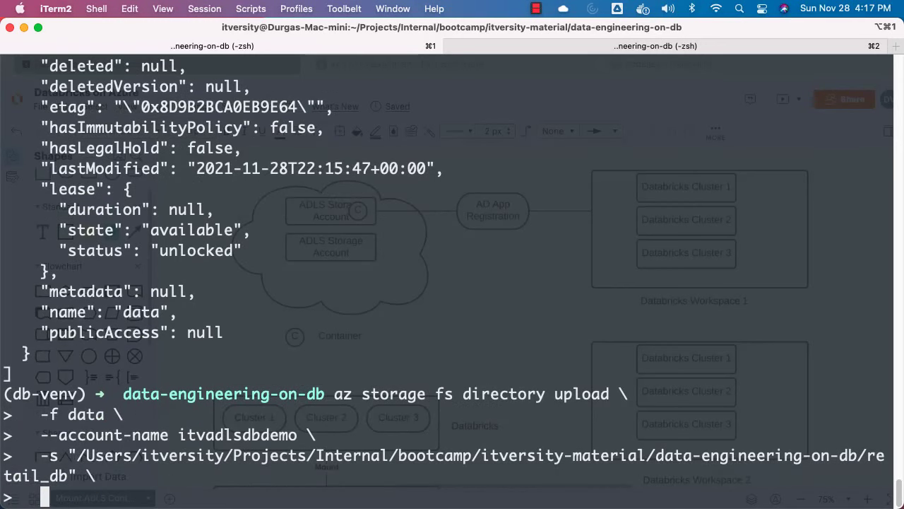
pyautogui.press('BackSpace')
pyautogui.write('--r')
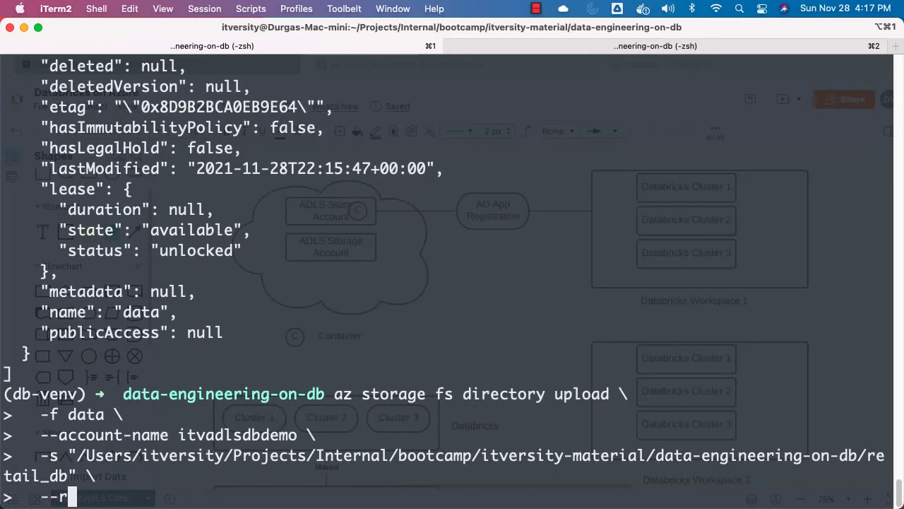
pyautogui.write('ecursive')
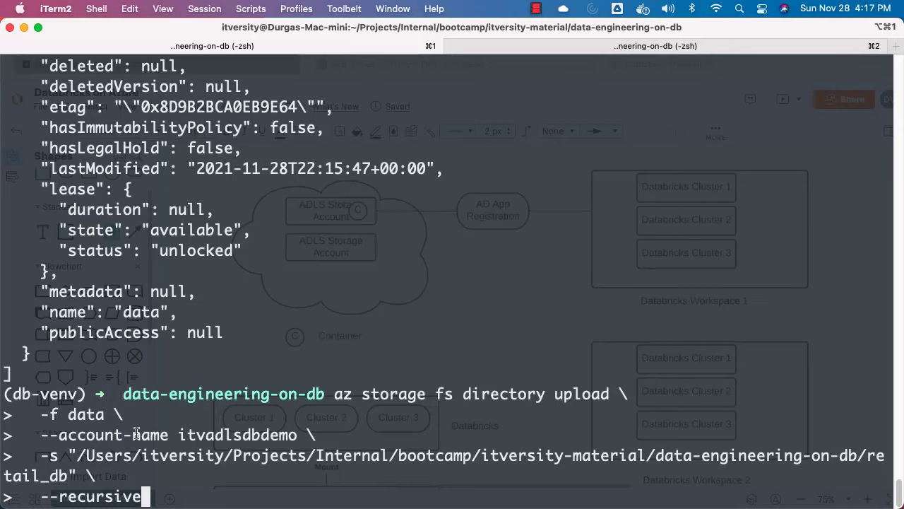
pyautogui.doubleClick(101, 415)
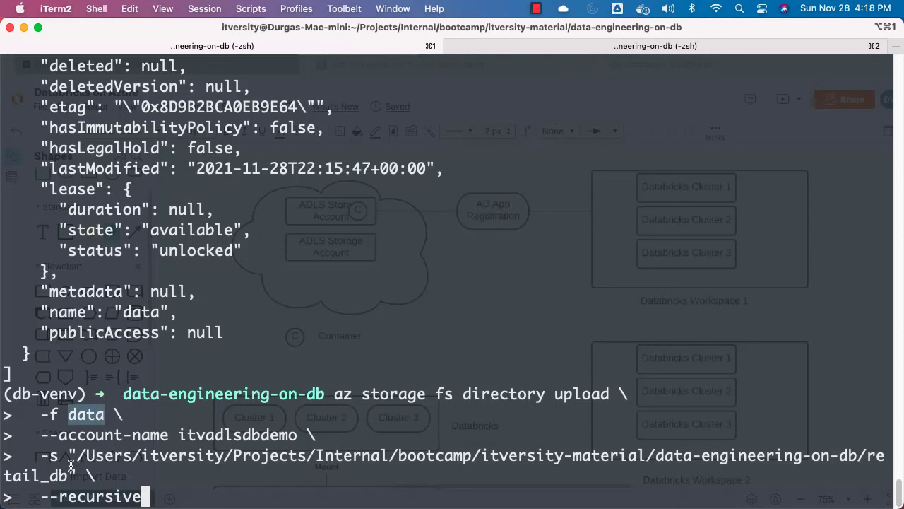
pyautogui.press('Return')
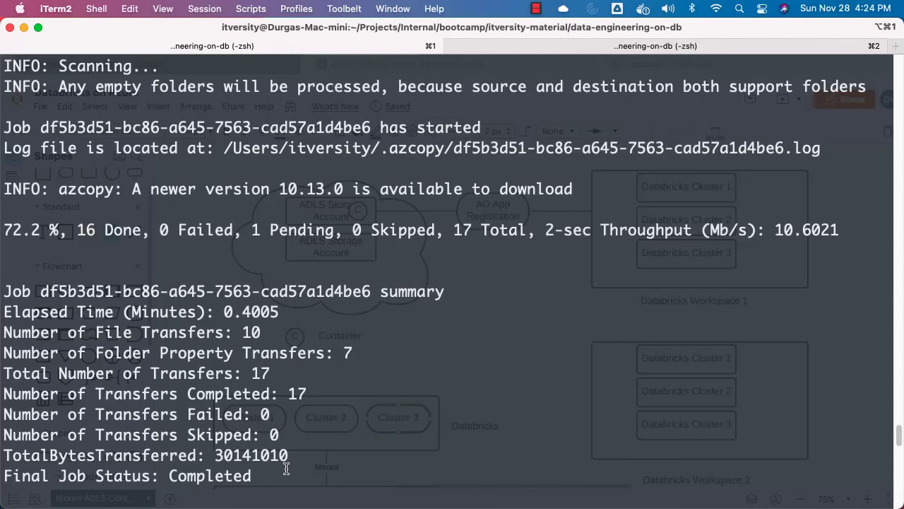
pyautogui.moveTo(277, 476); pyautogui.dragTo(1, 316)
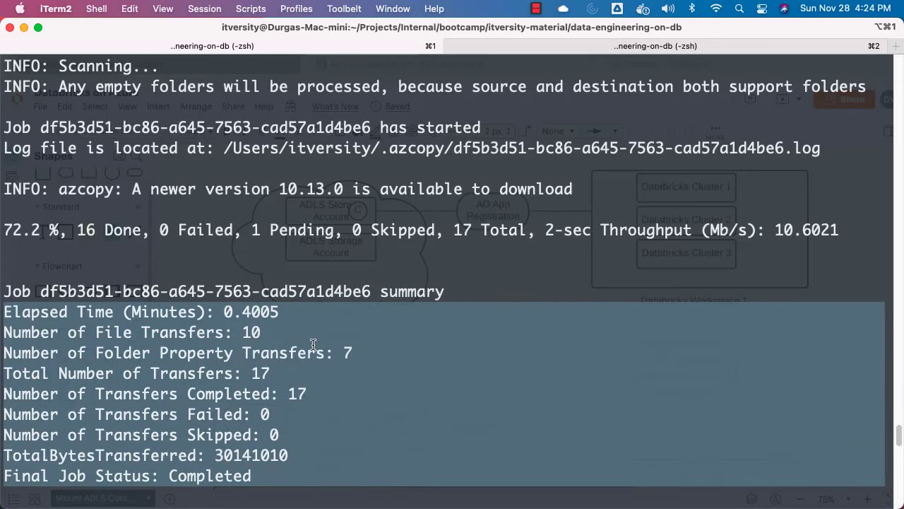
# - Clear the terminal and list the directories with az storage fs directory list, using -f data and --account-name itvadlsdbdemo
pyautogui.hotkey('ctrl', 'l')
pyautogui.write('az ')
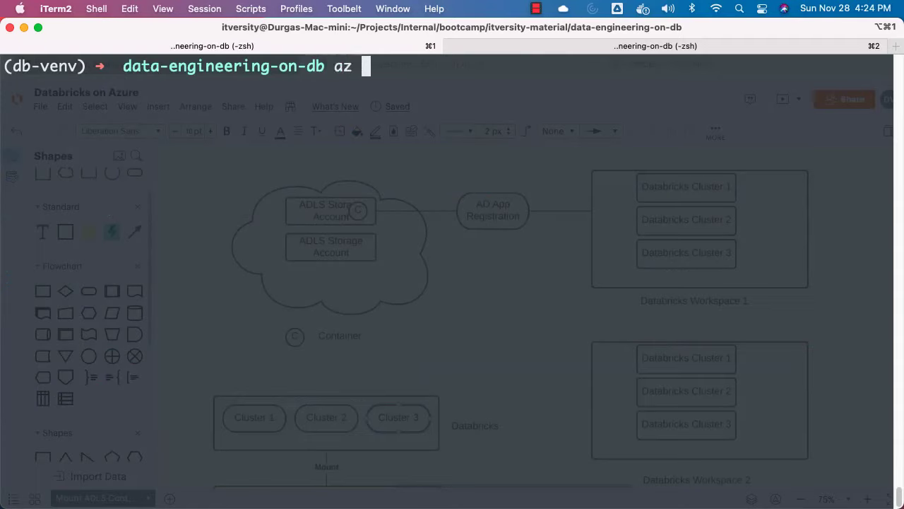
pyautogui.write('storage ')
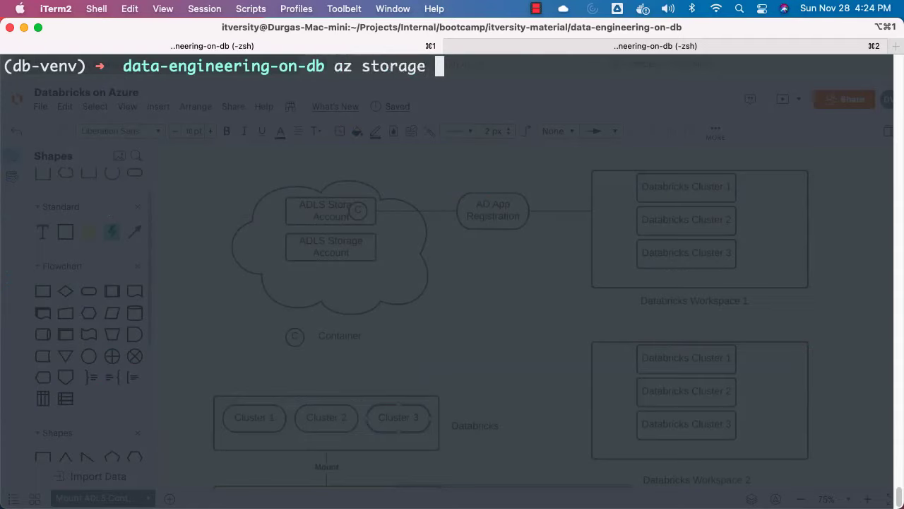
pyautogui.write('fs directory list \\')
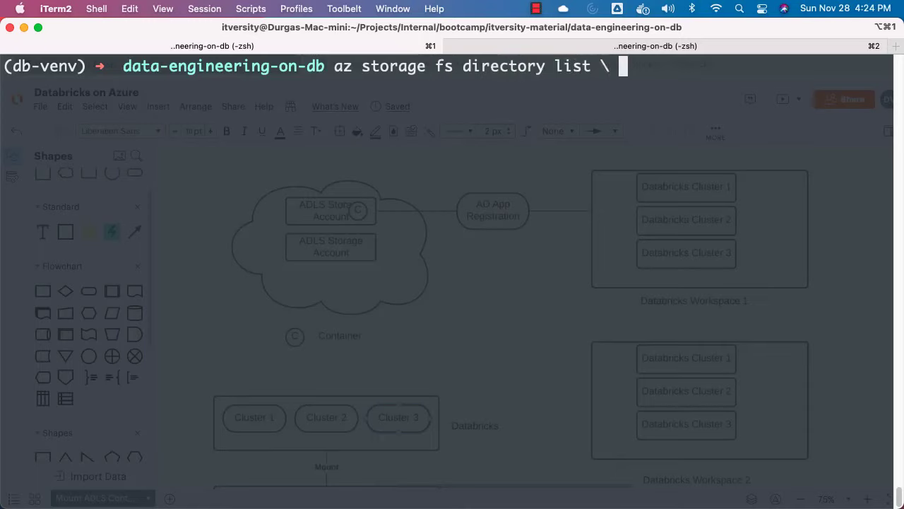
pyautogui.press('BackSpace')
pyautogui.press('Return')
pyautogui.write('-f data ')
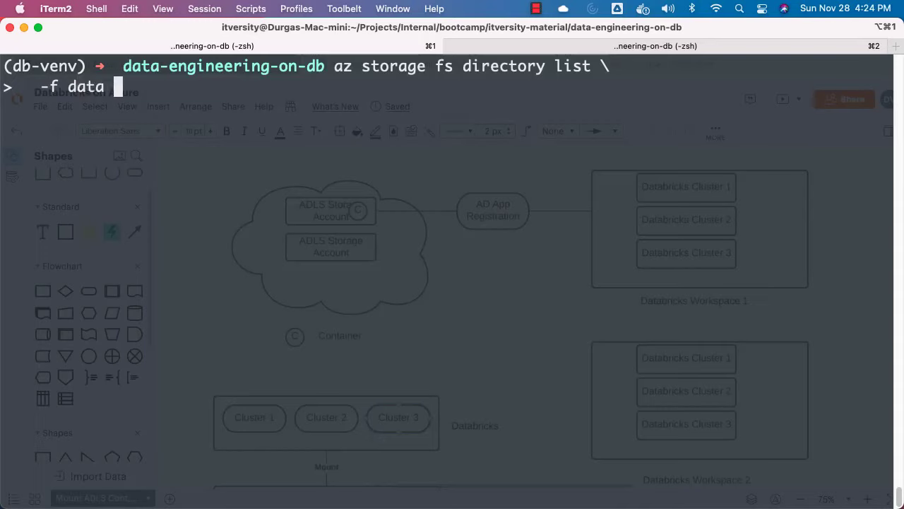
pyautogui.write('\\')
pyautogui.press('Return')
pyautogui.write('--account')
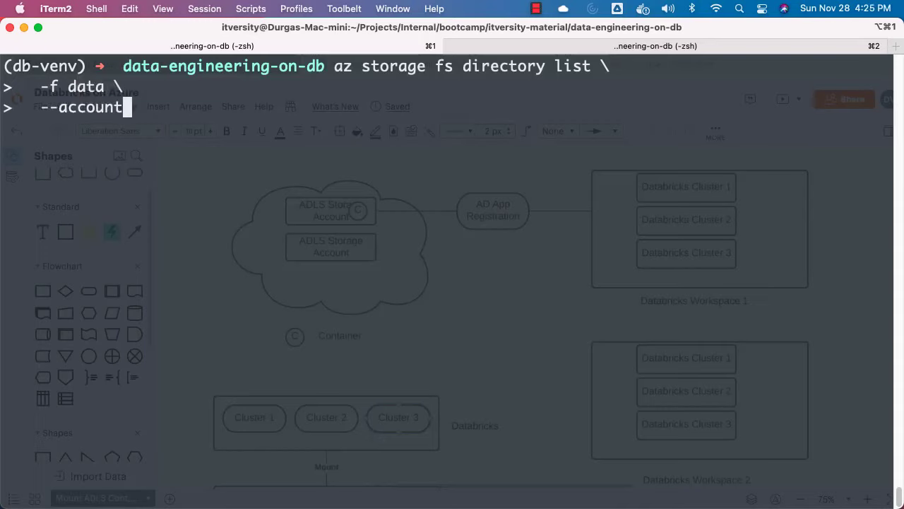
pyautogui.write('-name it')
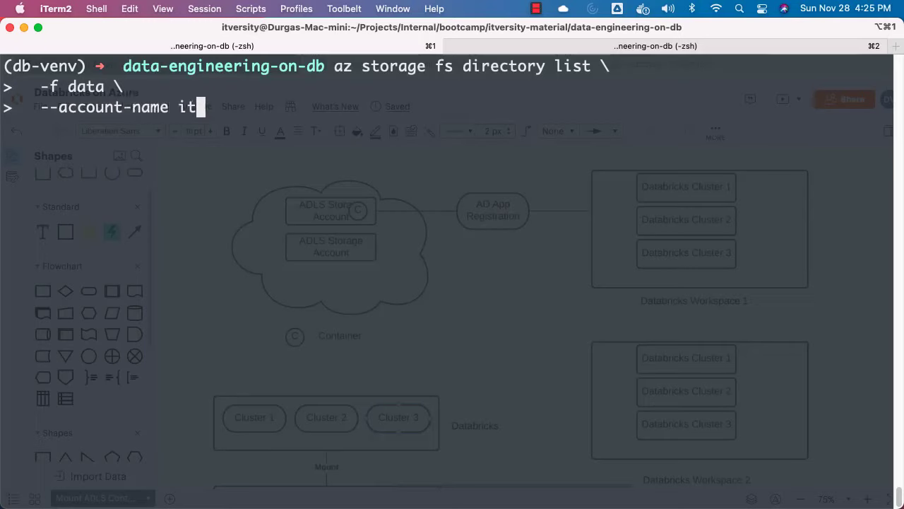
pyautogui.write('vadlsdbdemo')
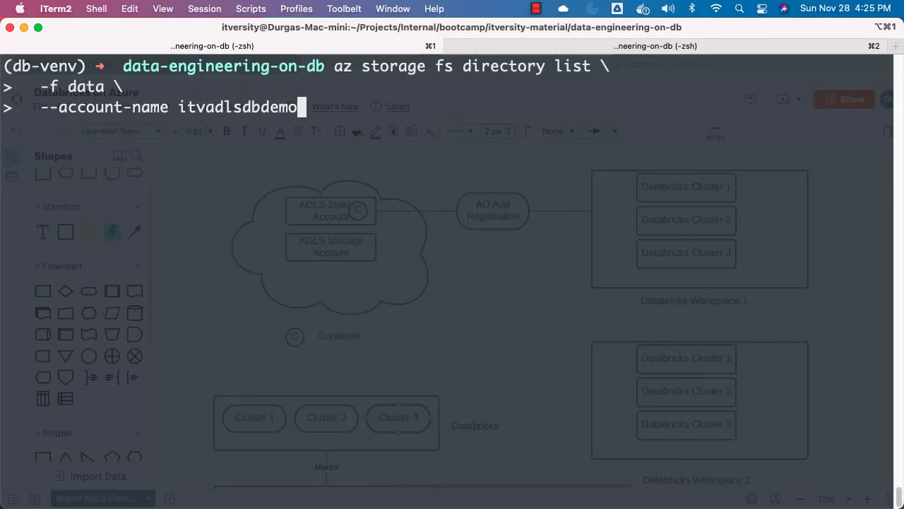
pyautogui.press('Return')
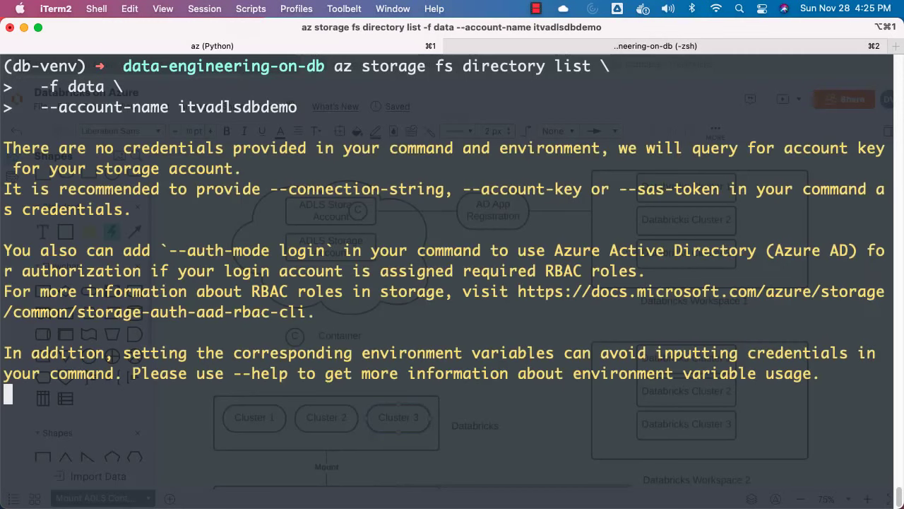